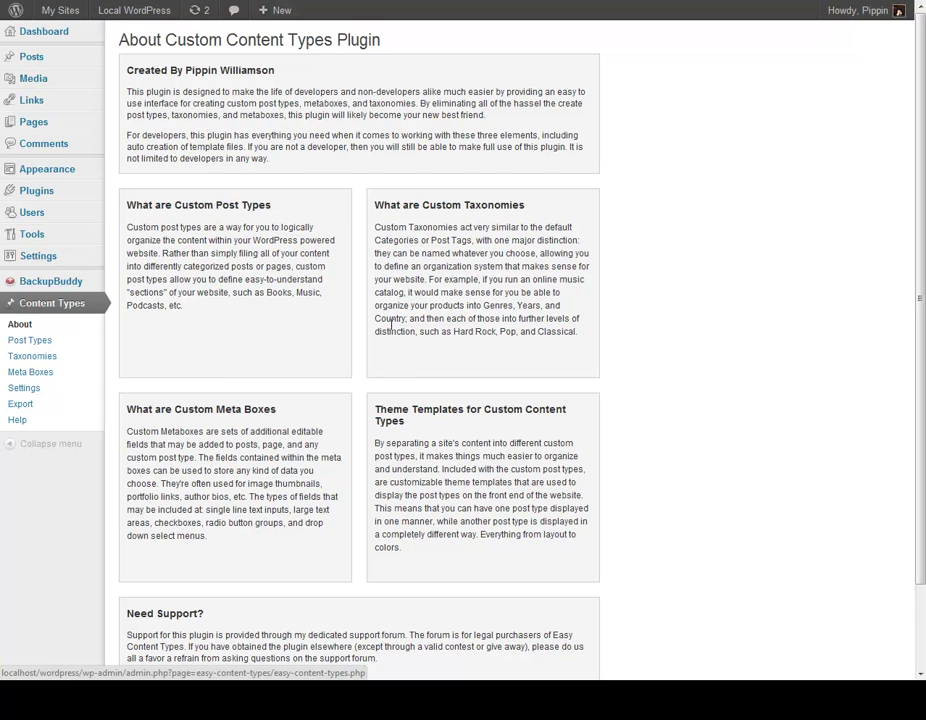
Go to Content Types > Post Types to reach the Easy Custom Post Types form.
left_click(36, 349)
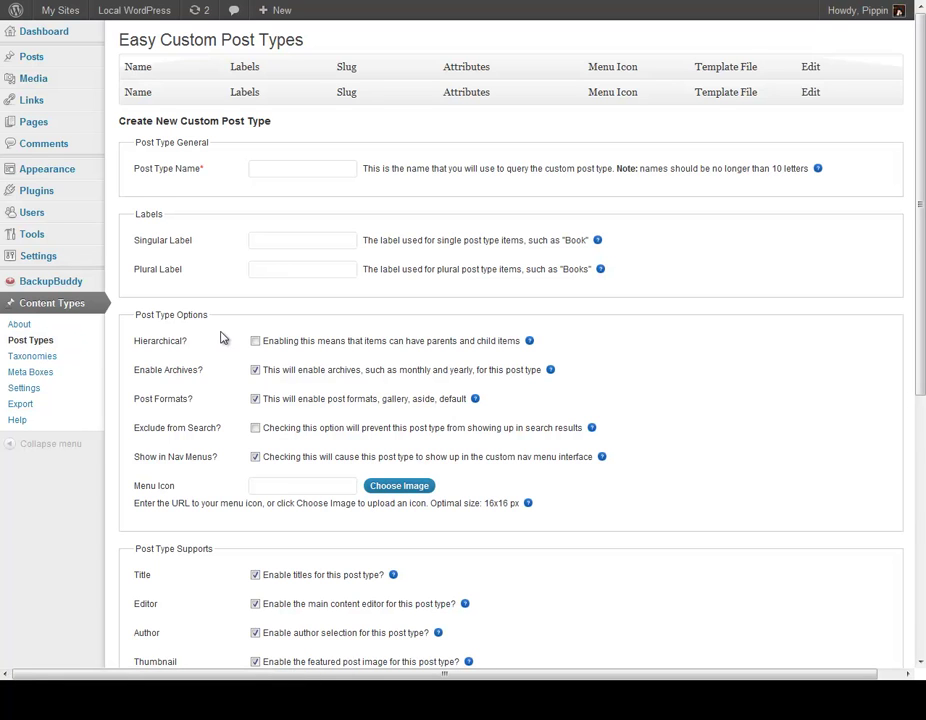
Enter Books as the post type name with labels Book/Books, and turn off Custom Fields.
left_click(310, 168)
left_click(267, 241)
type("Book")
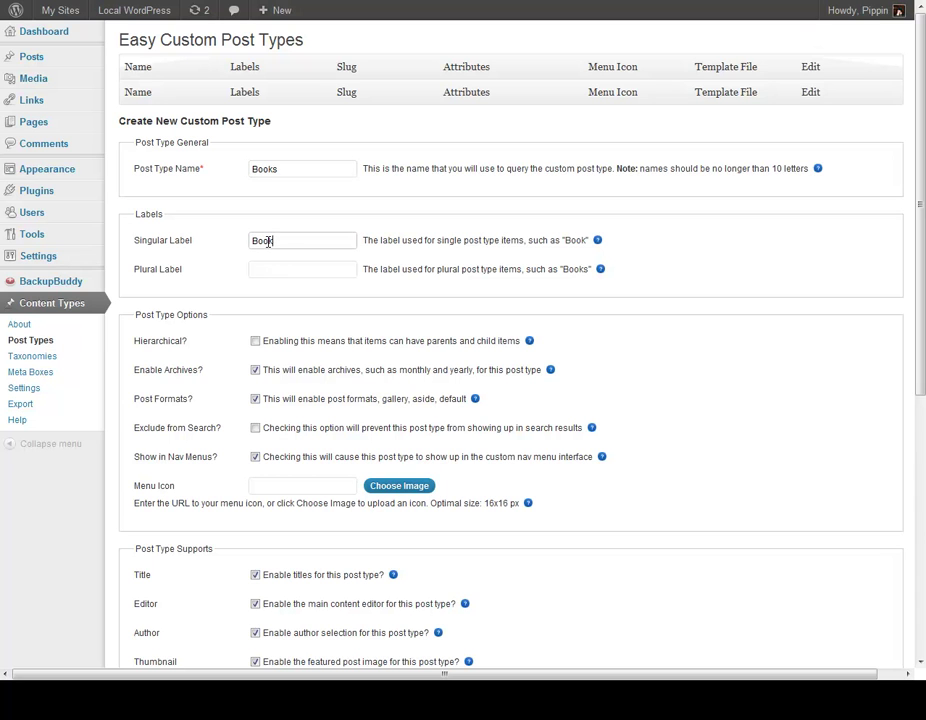
key("Tab")
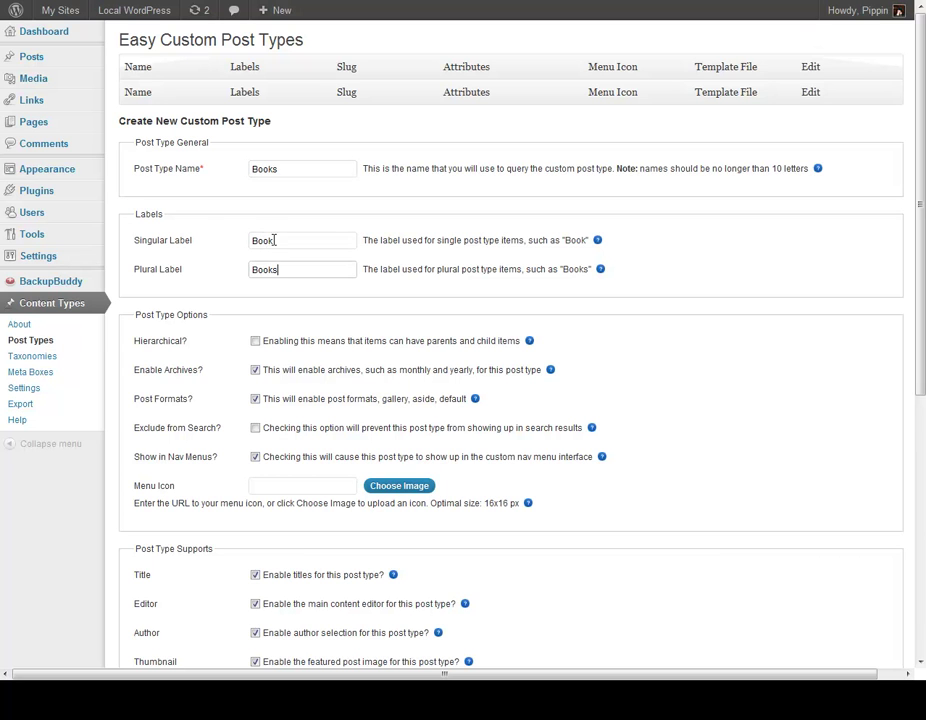
scroll(267, 241, "down", 3)
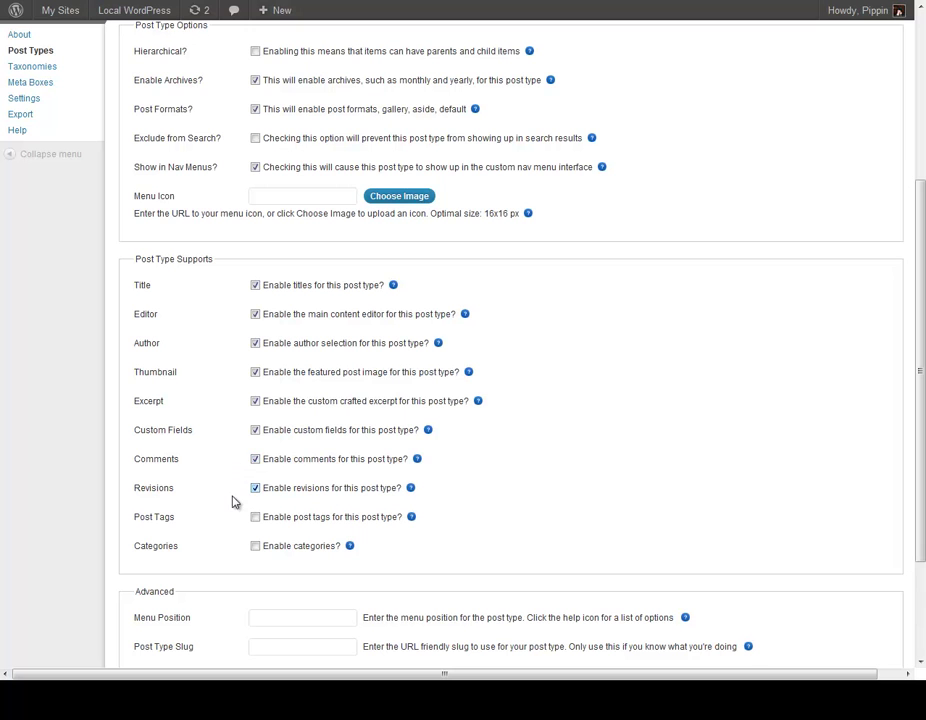
left_click(256, 430)
scroll(260, 318, "up", 1)
scroll(262, 240, "up", 3)
scroll(523, 498, "down", 3)
mouse_move(479, 404)
Set menu position 5 and slug books, then add the Books post type.
scroll(139, 460, "down", 2)
left_click(277, 453)
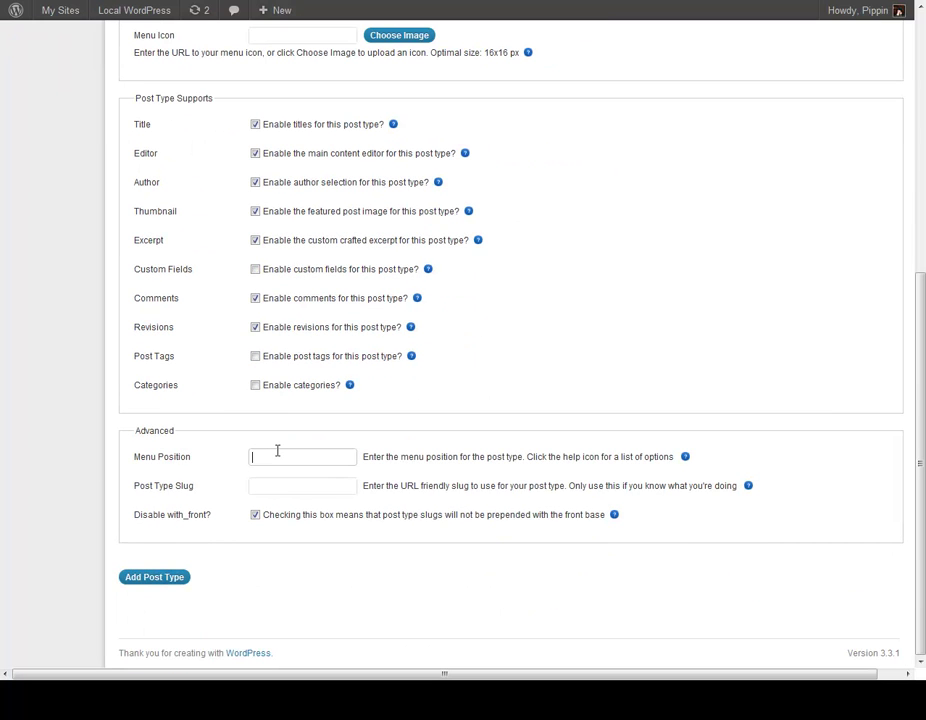
type("5")
left_click(266, 487)
type("books")
left_click(157, 578)
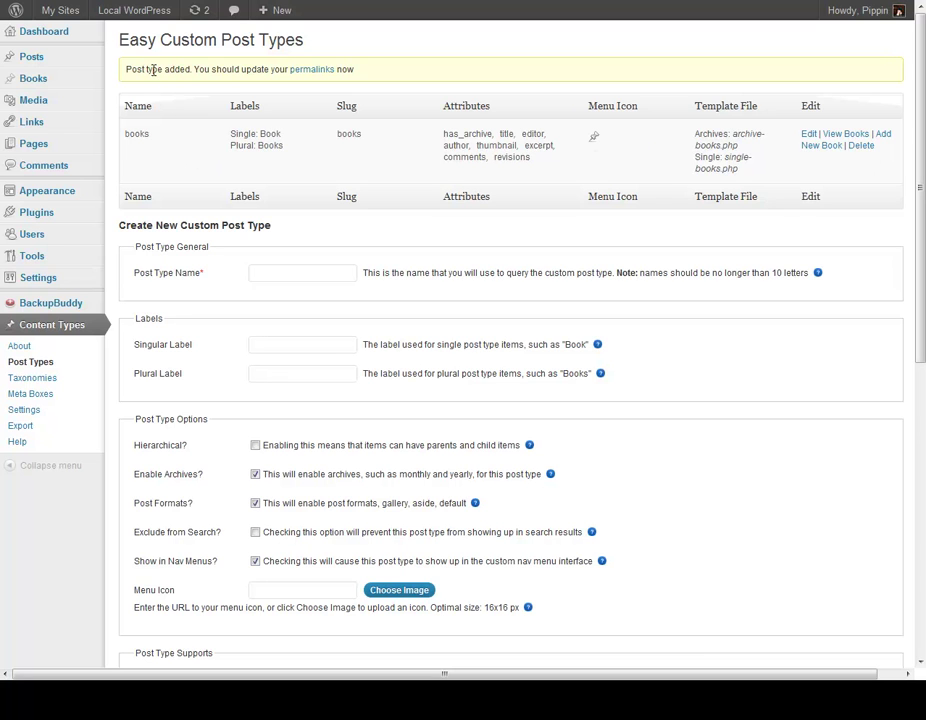
Re-save the permalink settings, then open Lord of the Rings from the Books list for editing.
left_click(311, 70)
left_click(156, 420)
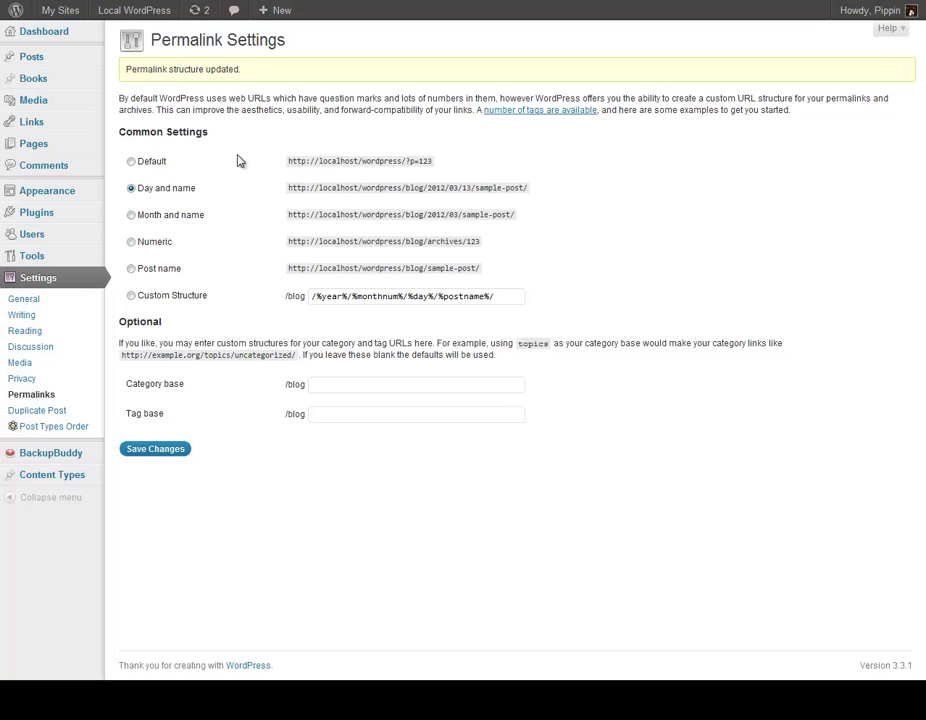
left_click(58, 89)
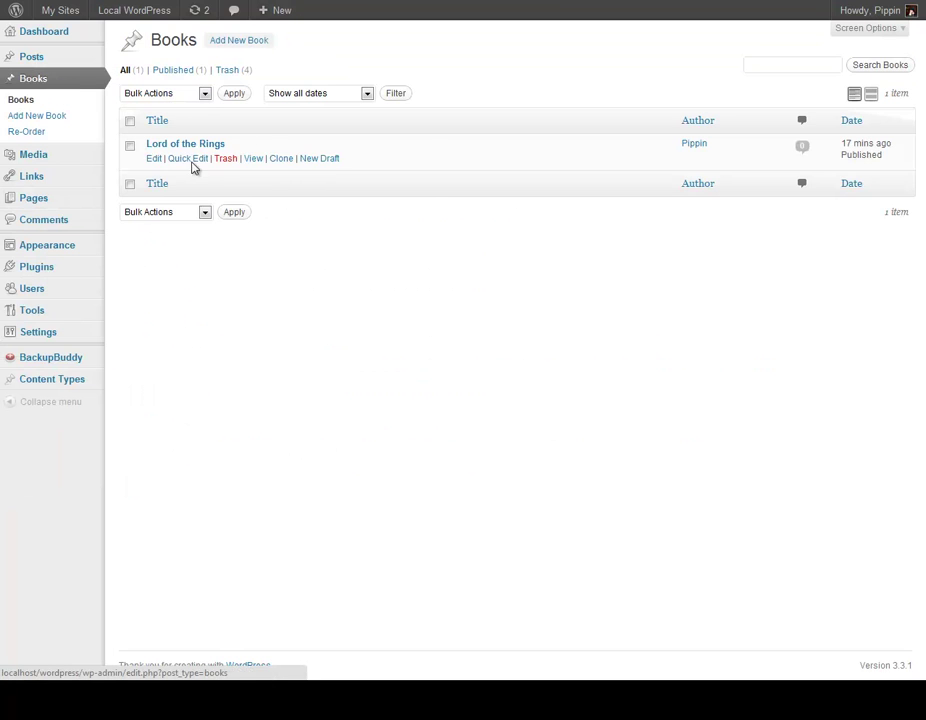
mouse_move(209, 151)
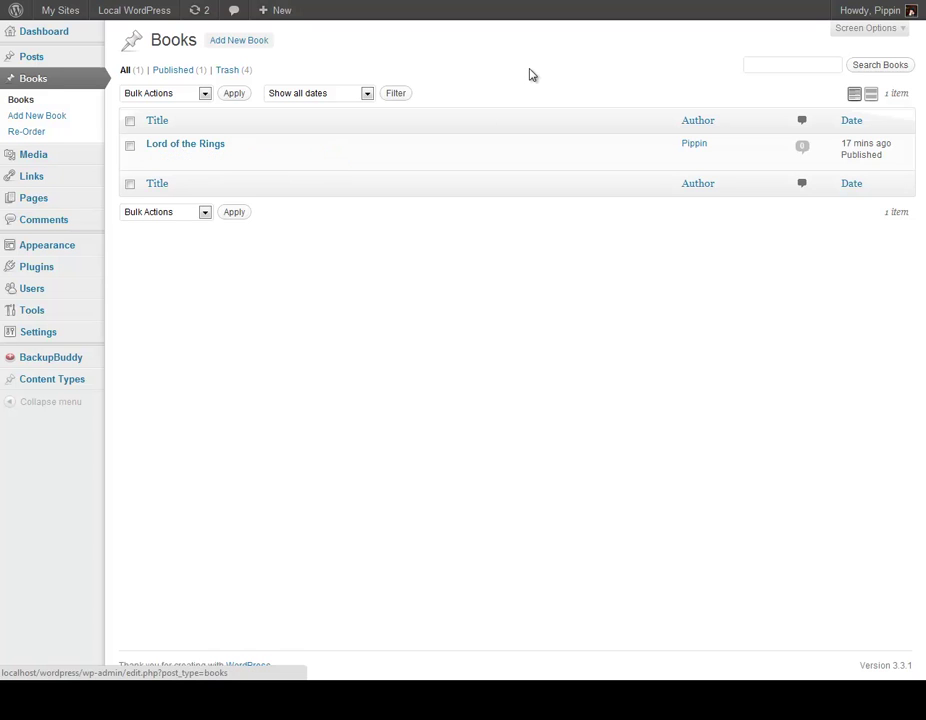
left_click(171, 150)
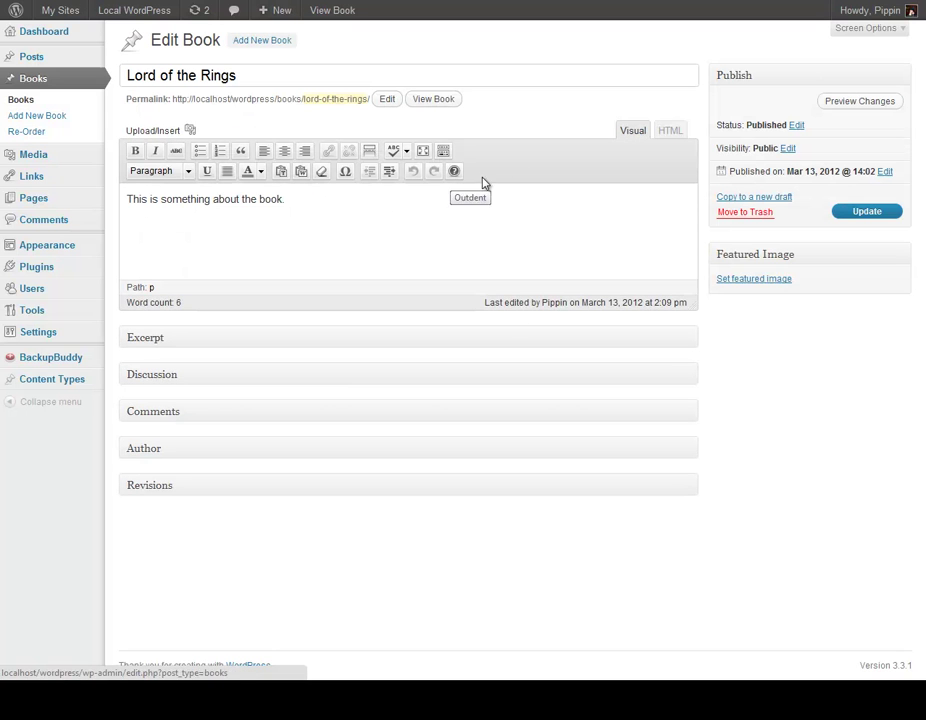
View Lord of the Rings on the live site, return to its editor, then go to Taxonomies.
left_click(440, 99)
scroll(238, 449, "down", 3)
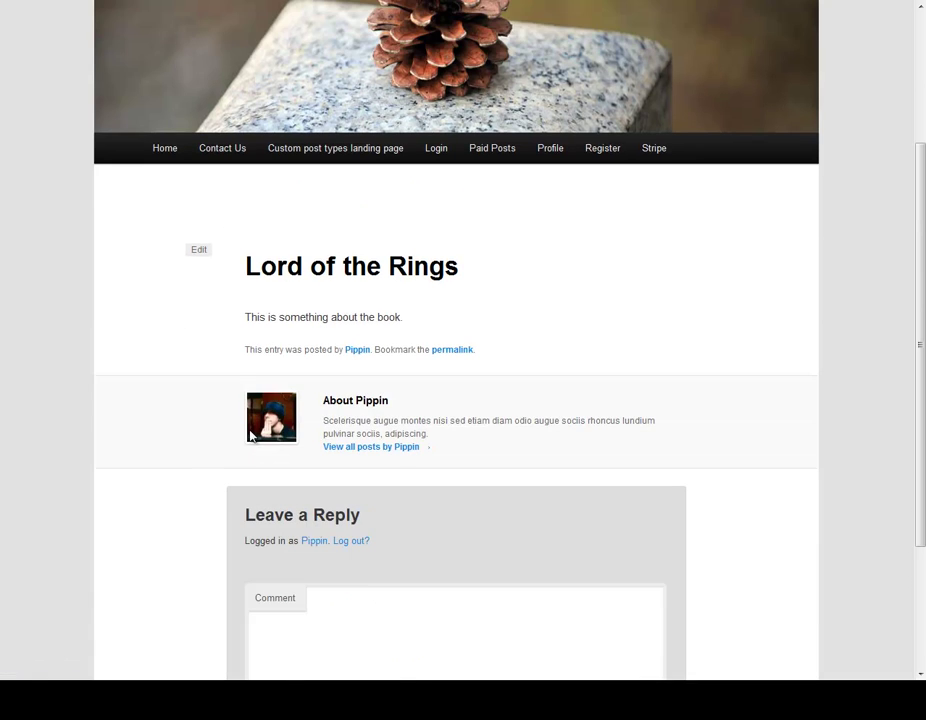
scroll(279, 271, "up", 3)
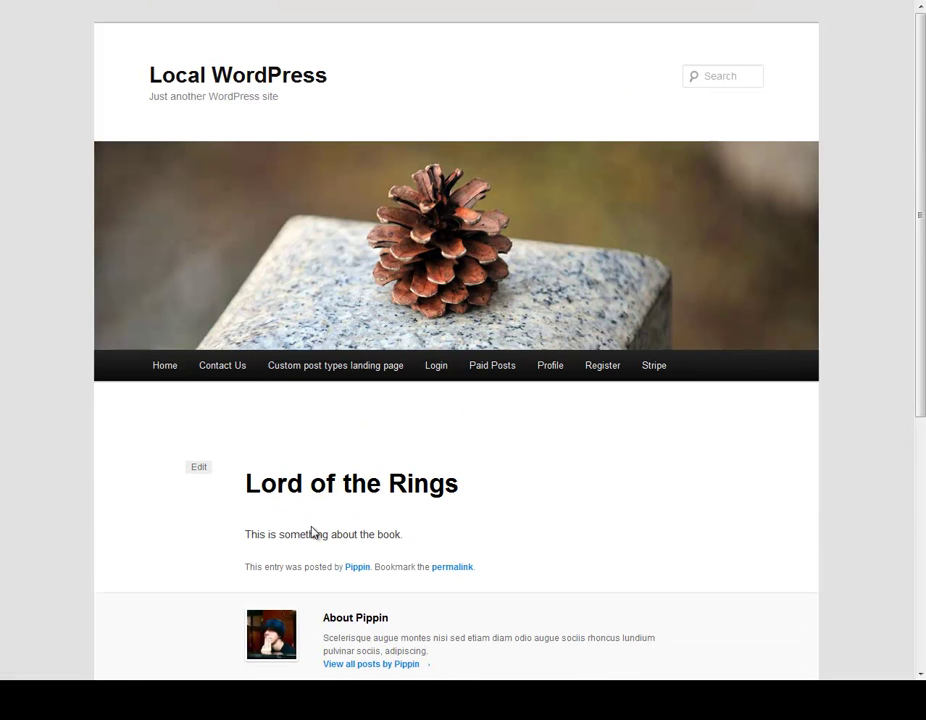
key("alt+Left")
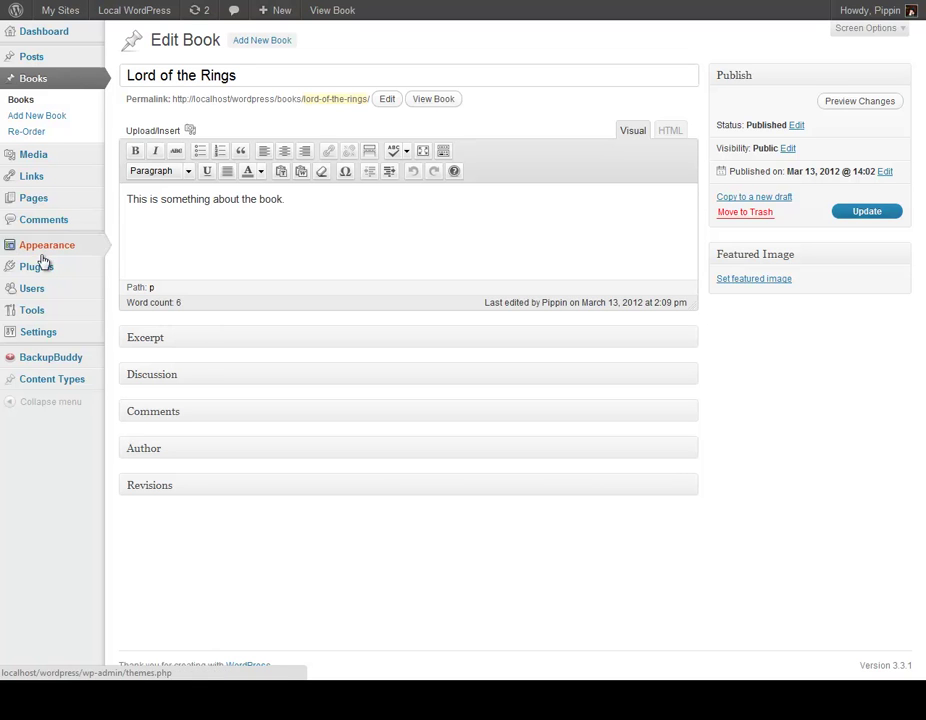
mouse_move(54, 382)
left_click(174, 409)
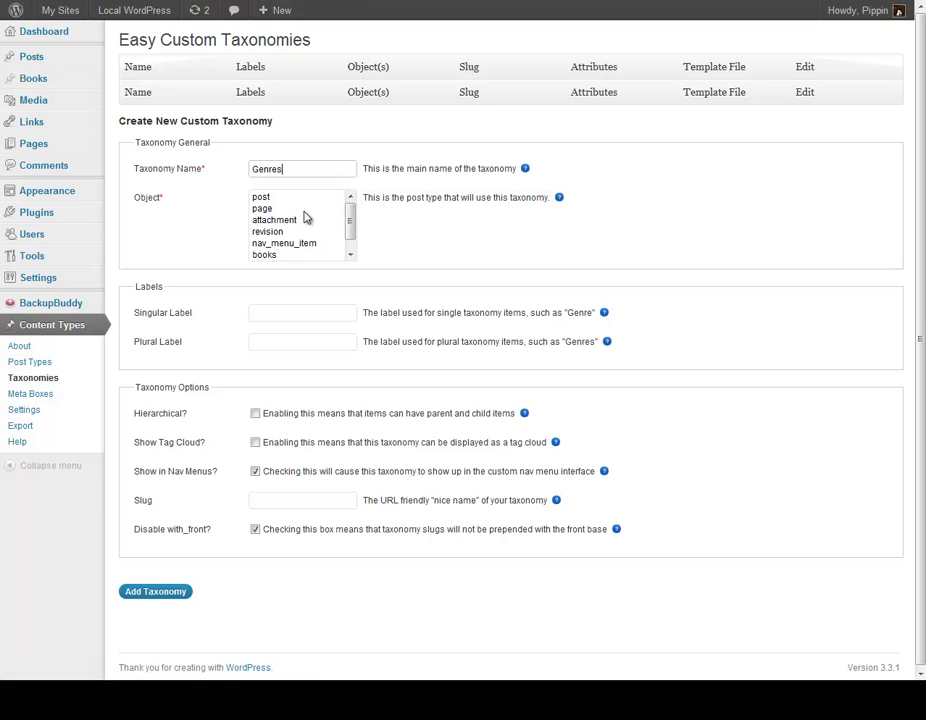
Create a hierarchical Genres taxonomy for books, labelled Genre/Genres.
scroll(305, 215, "down", 1)
left_click(278, 244)
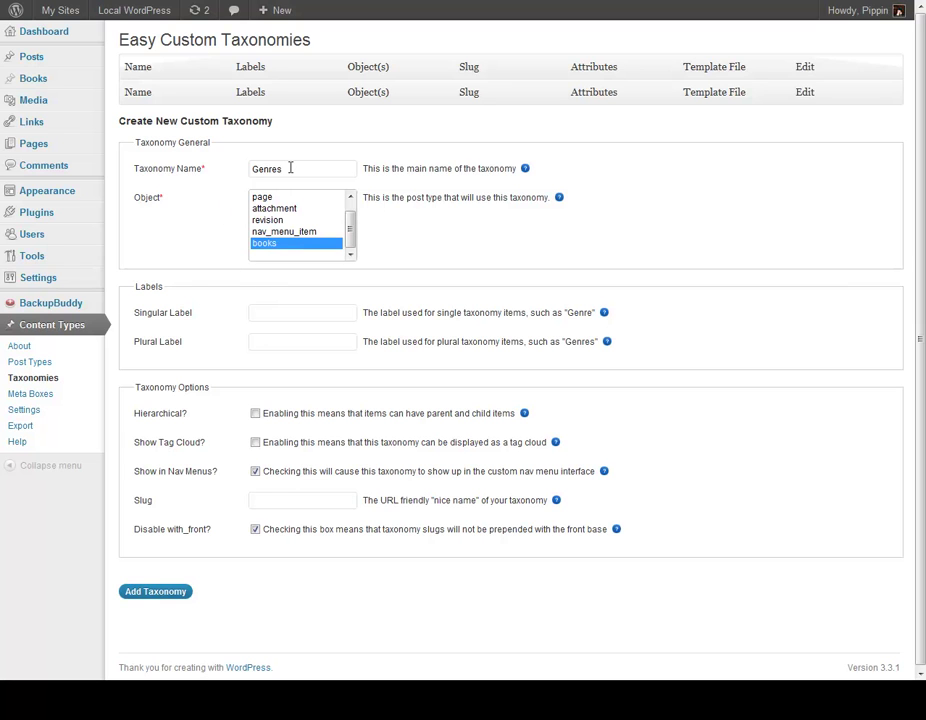
left_click(283, 314)
key("Tab")
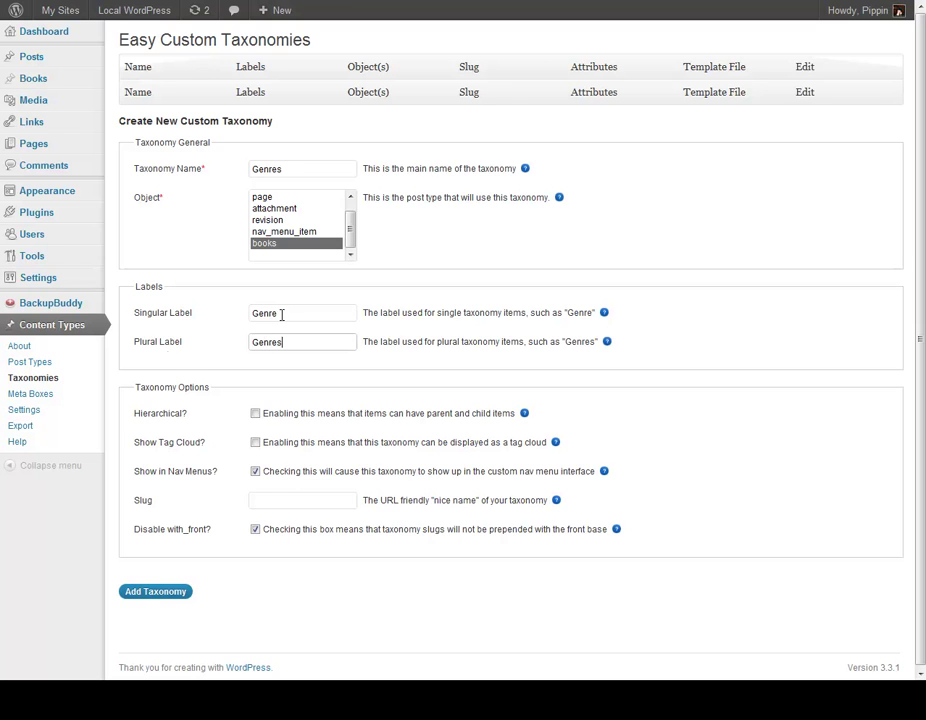
left_click(256, 414)
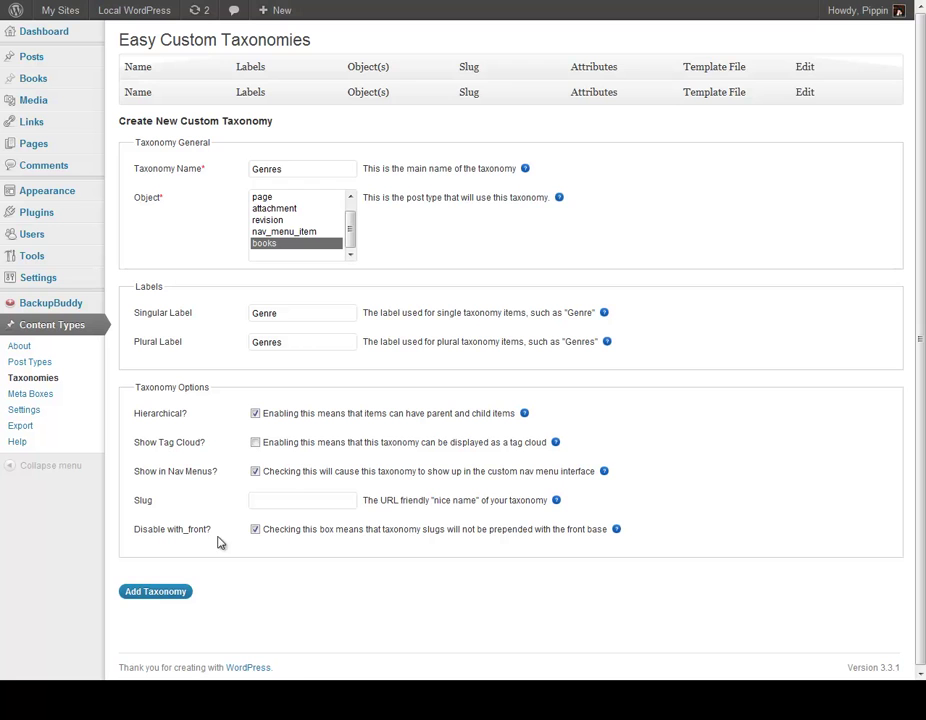
left_click(162, 593)
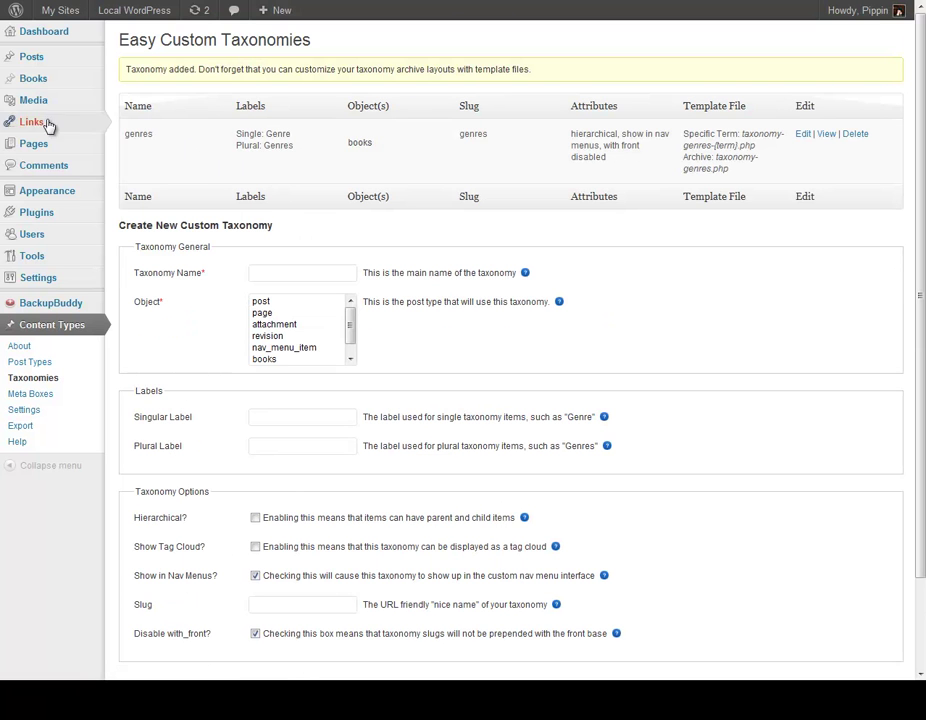
Check the Genres list, then open Lord of the Rings for editing.
mouse_move(57, 86)
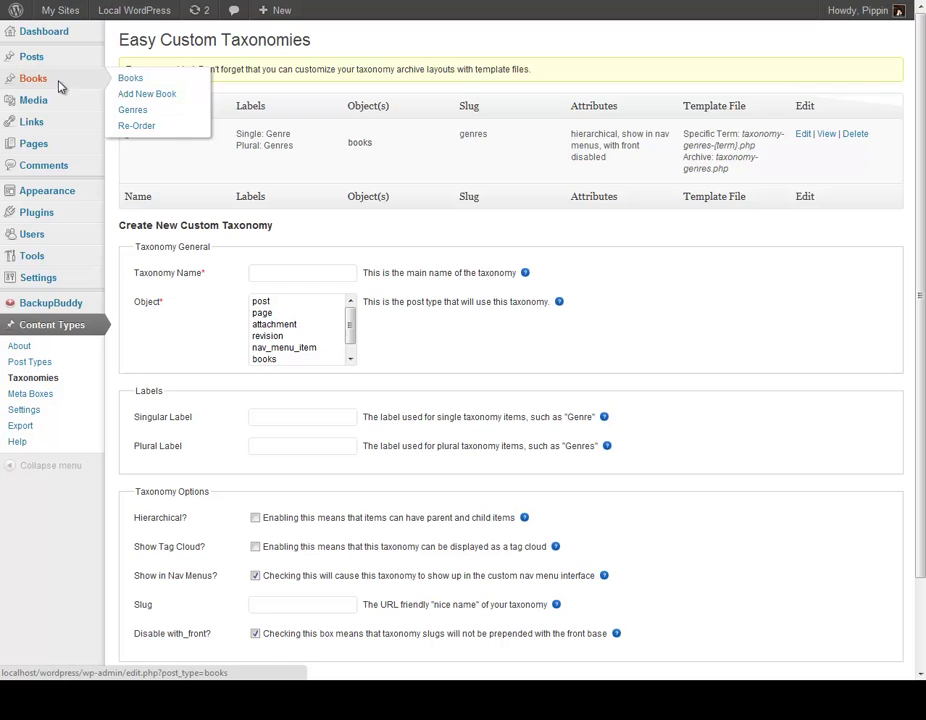
left_click(170, 111)
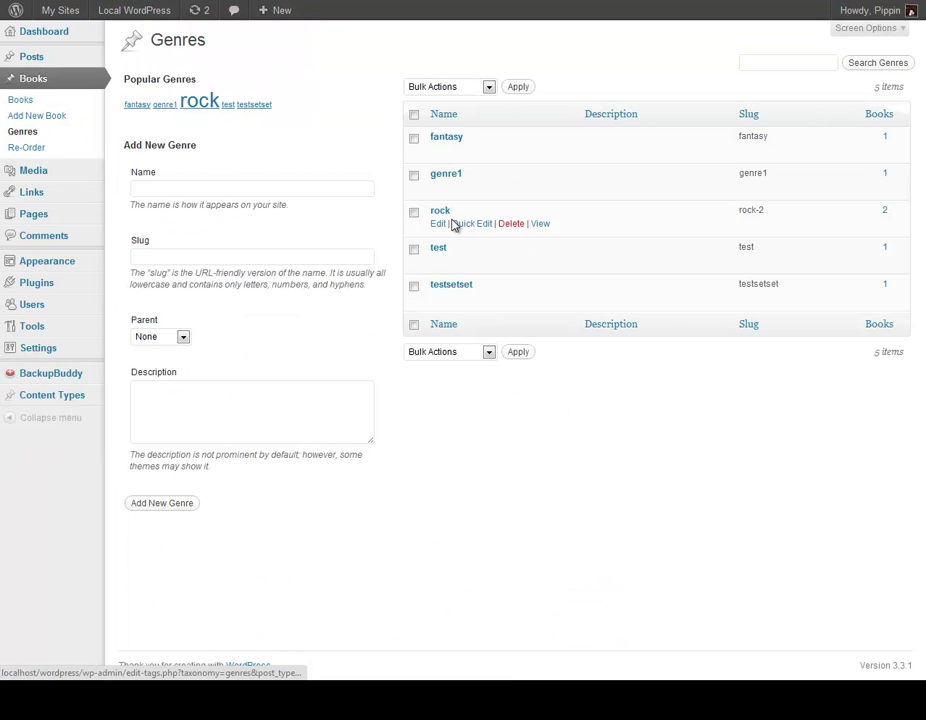
left_click(24, 101)
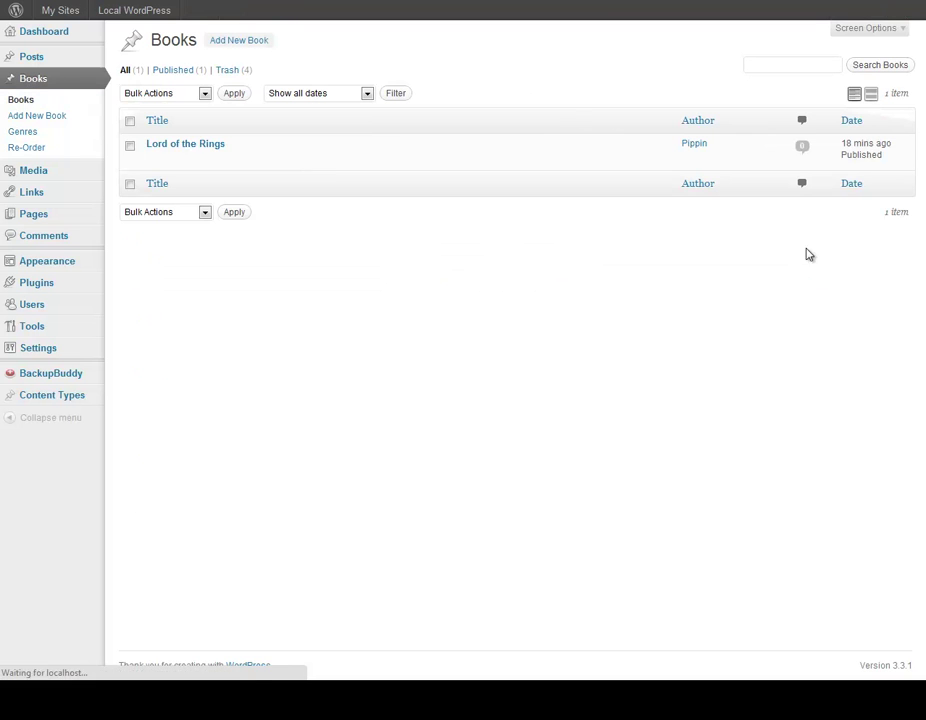
left_click(200, 144)
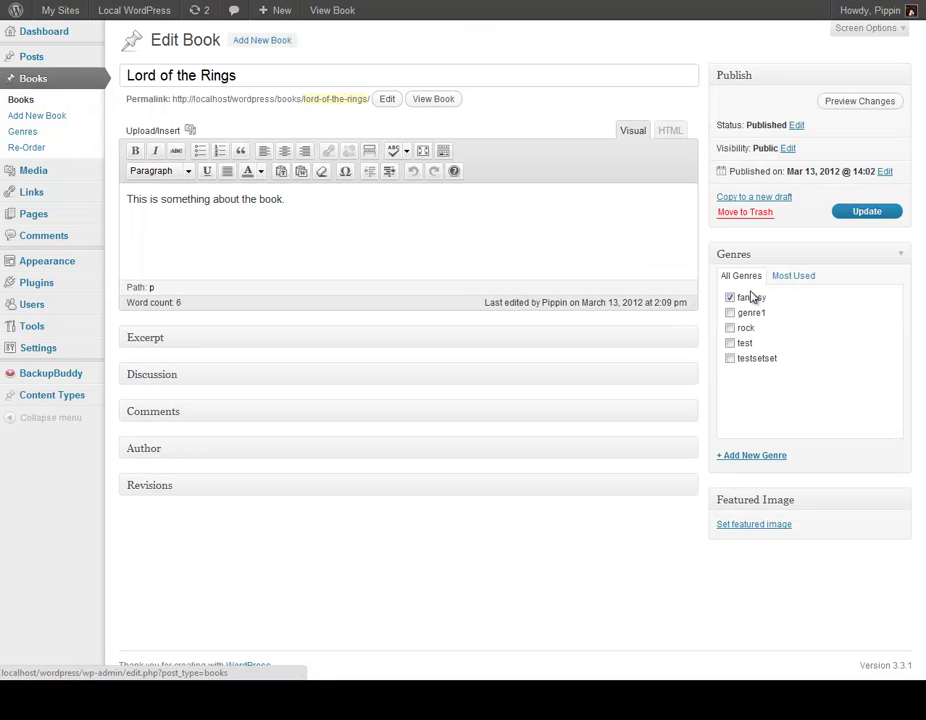
Add a new Sci-Fy genre to Lord of the Rings.
left_click(752, 457)
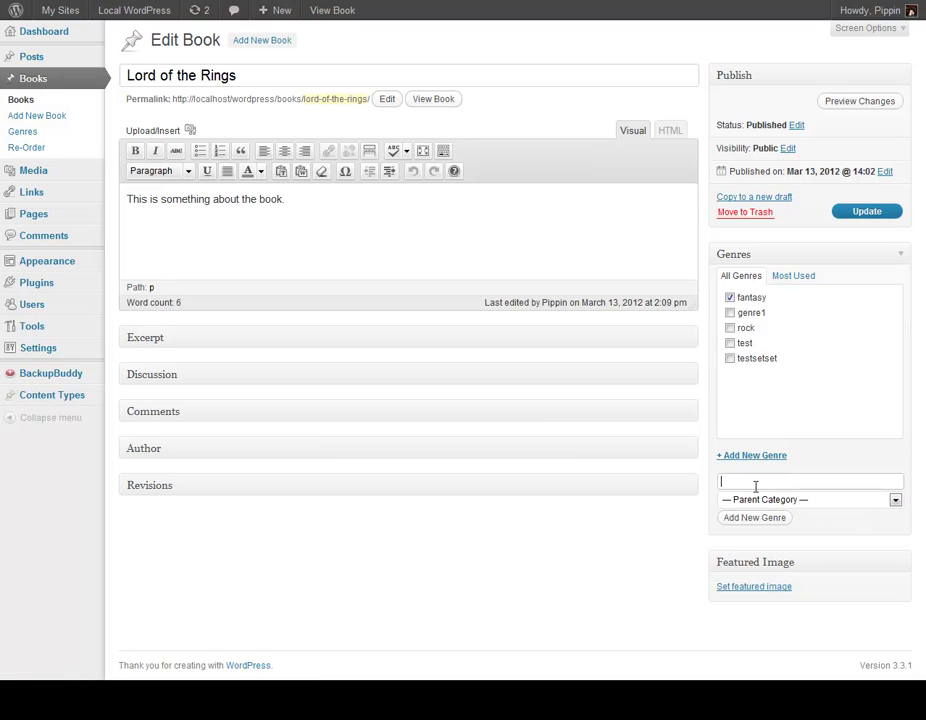
type("Sci-Fy")
left_click(768, 517)
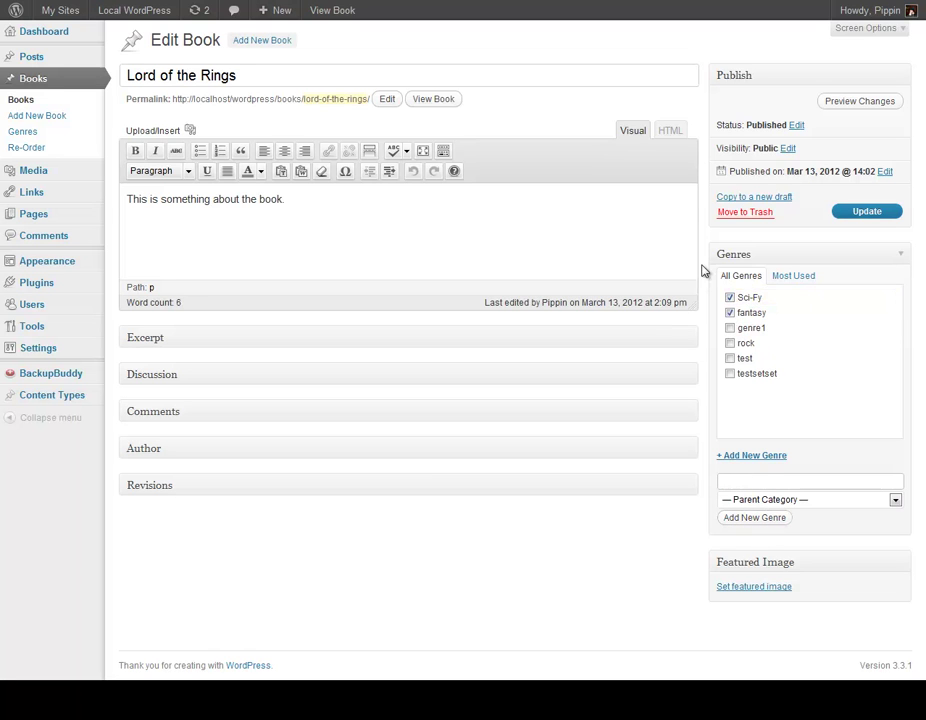
mouse_move(74, 395)
mouse_move(25, 397)
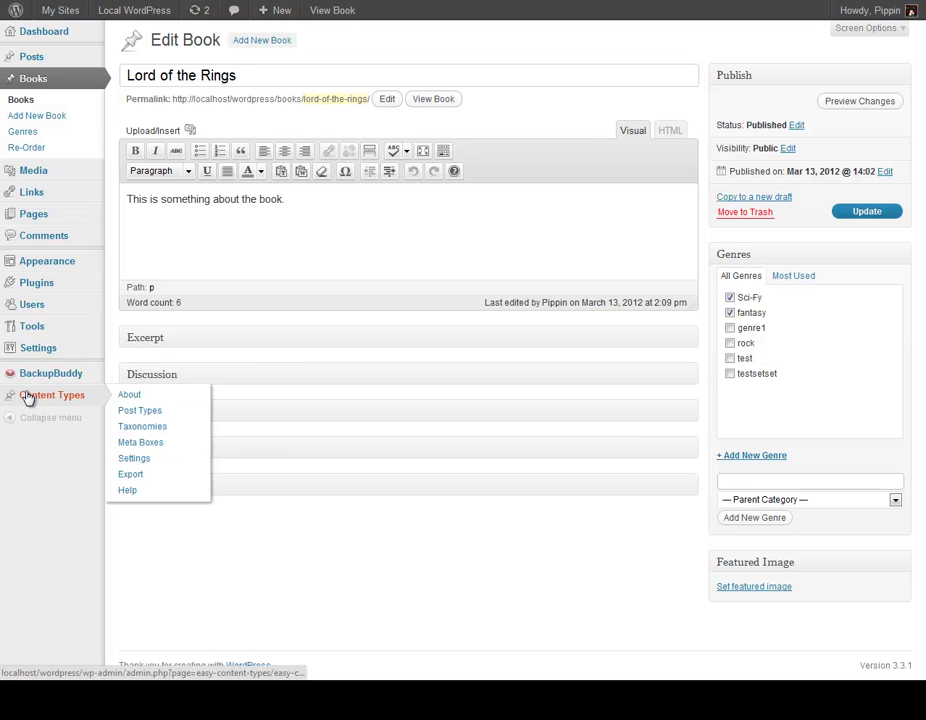
left_click(175, 443)
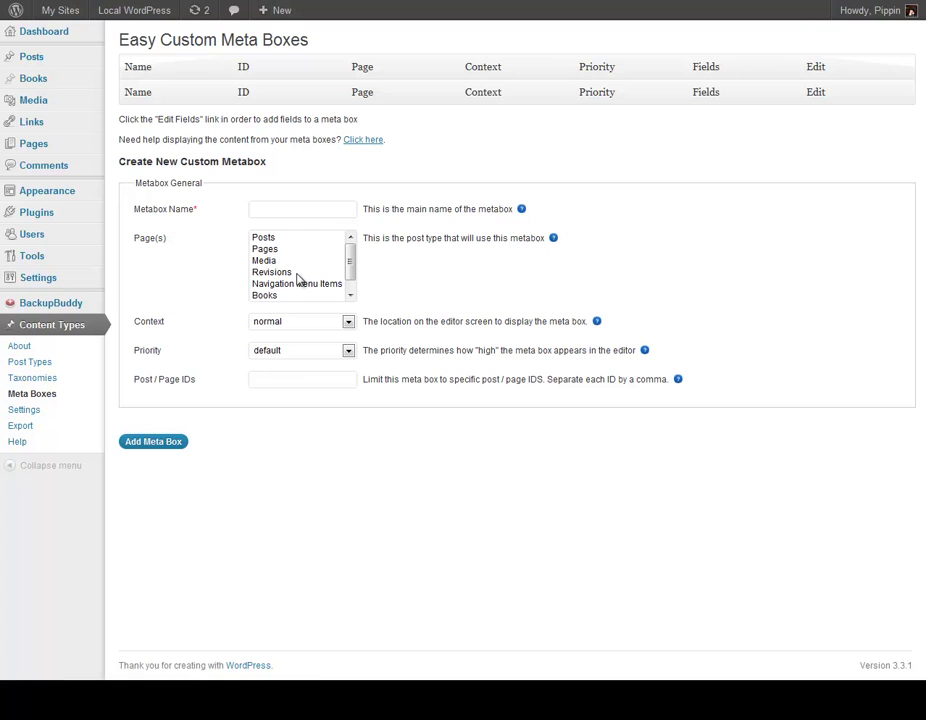
Name the meta box Book Information and assign it to Books and Pages.
left_click(303, 209)
scroll(265, 276, "down", 1)
left_click(273, 285)
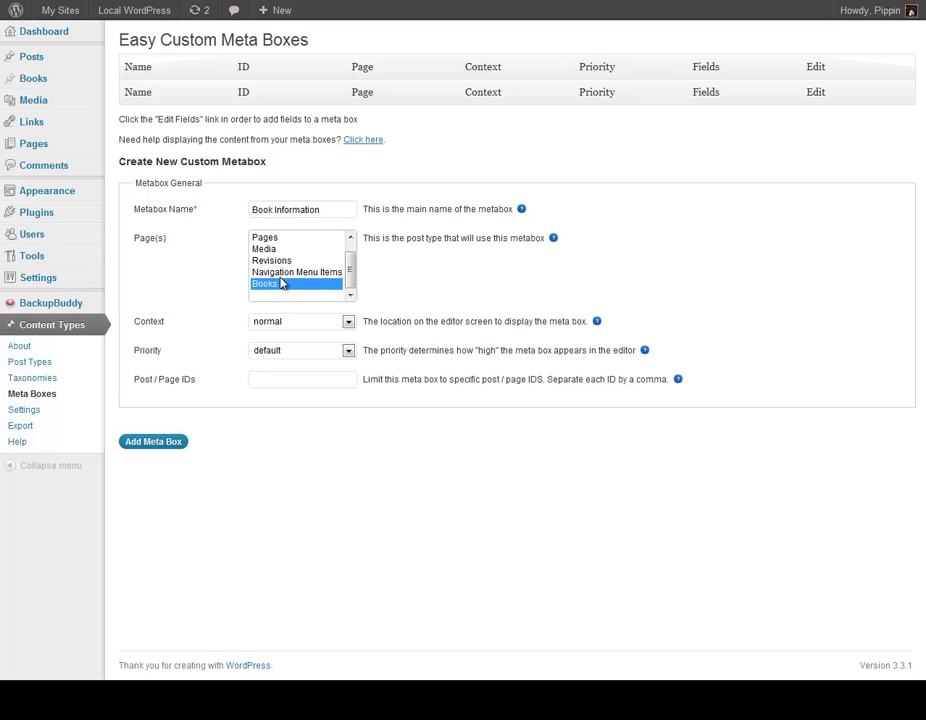
left_click(266, 238, "ctrl")
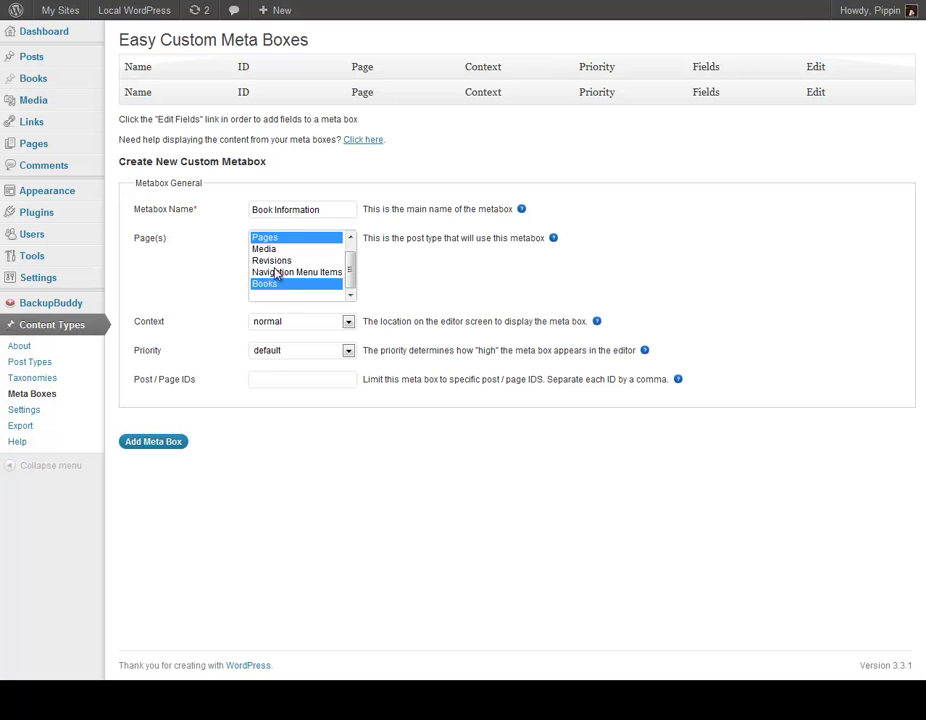
left_click(278, 273, "ctrl")
left_click(281, 275, "ctrl")
Keep context normal, set priority high, and create the Book Information meta box.
left_click(293, 323)
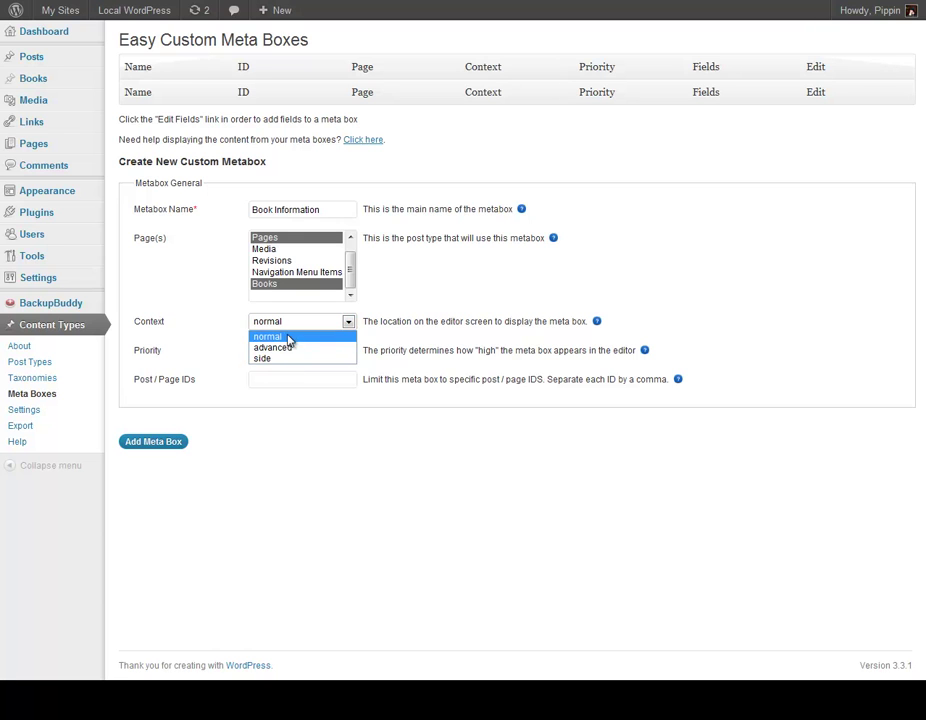
left_click(289, 337)
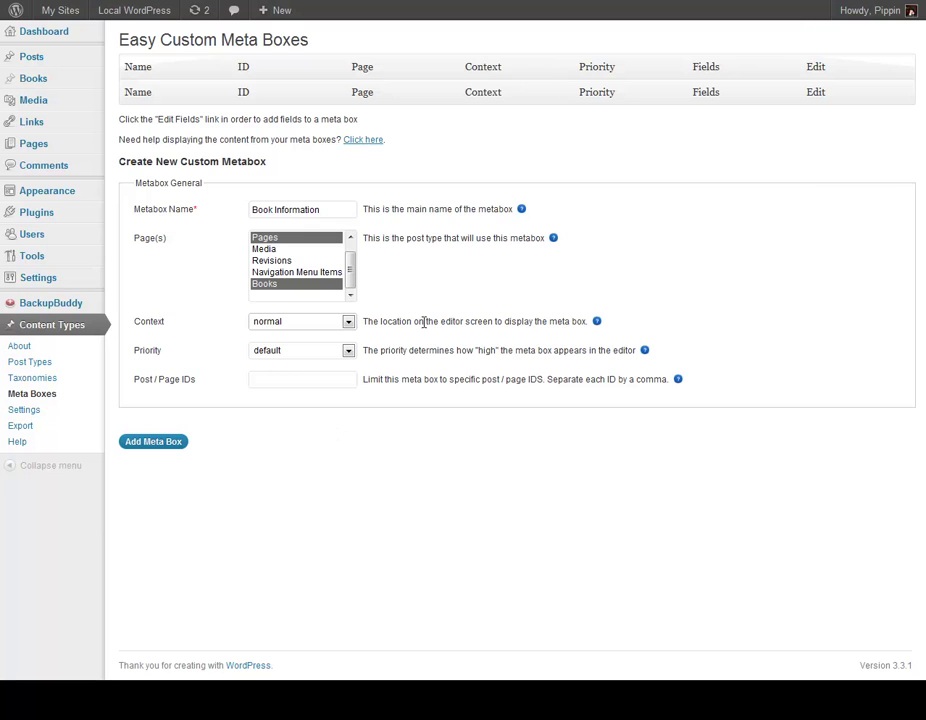
left_click(308, 352)
left_click(303, 377)
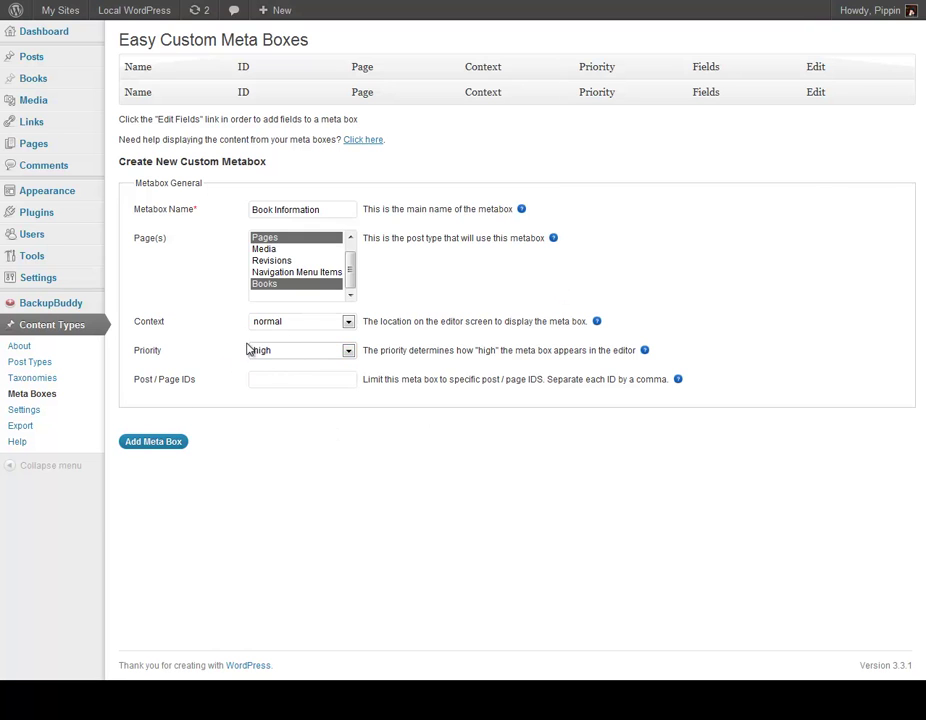
left_click(145, 445)
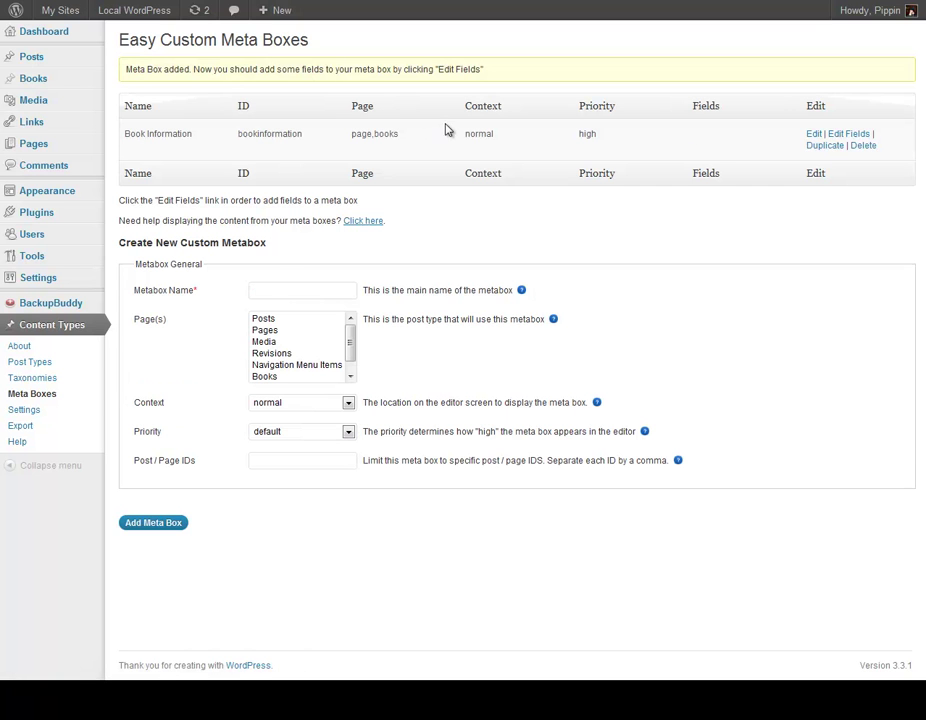
left_click(855, 134)
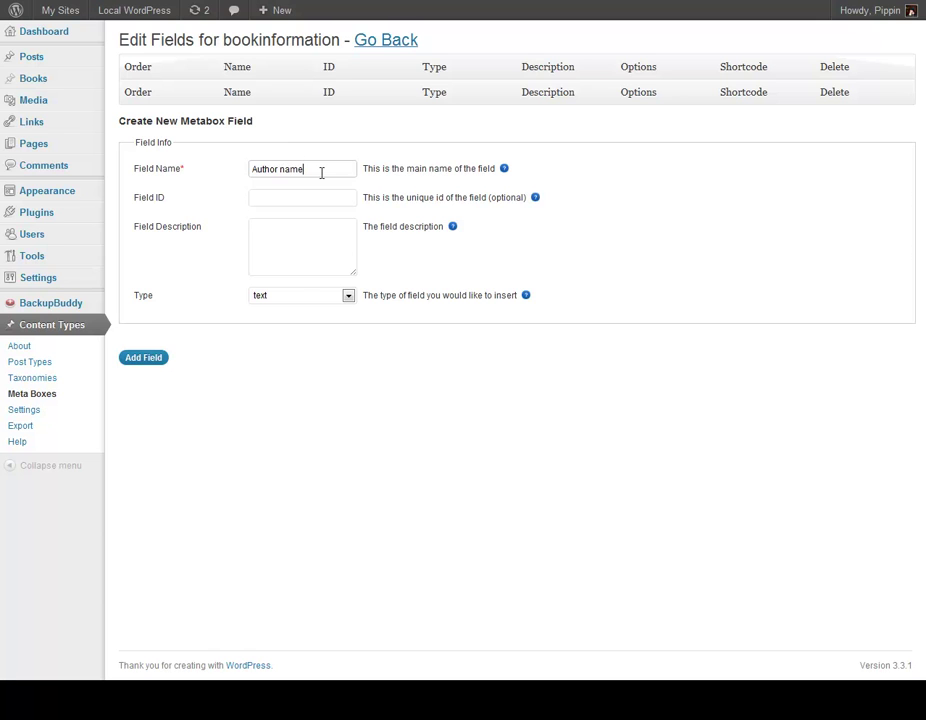
Add an 'Author name' text field, then enter and save the author for Lord of the Rings.
key("Tab")
key("Tab")
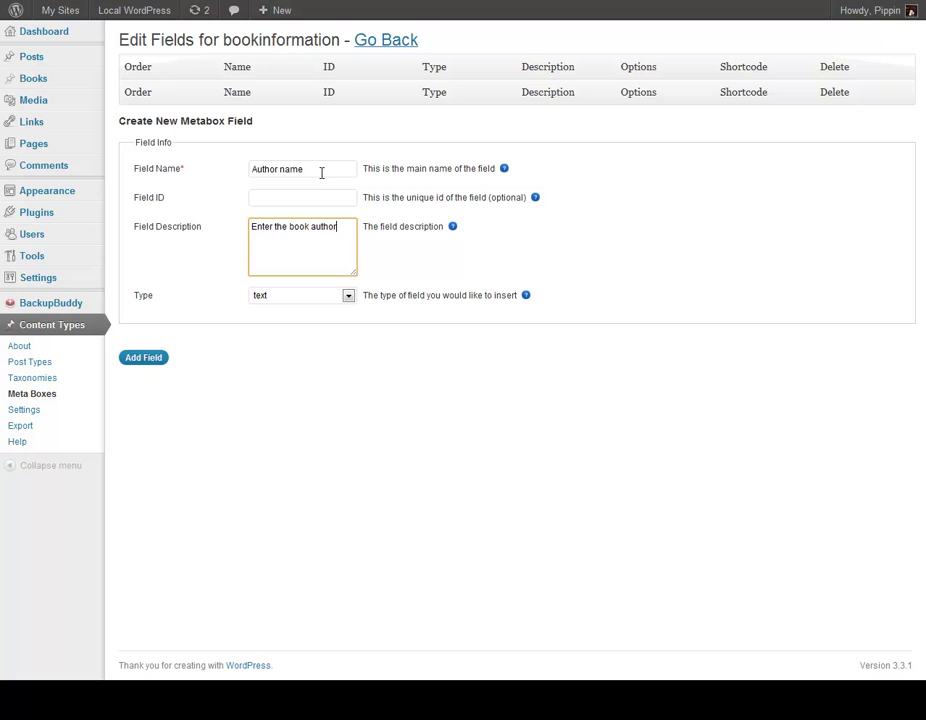
left_click(160, 358)
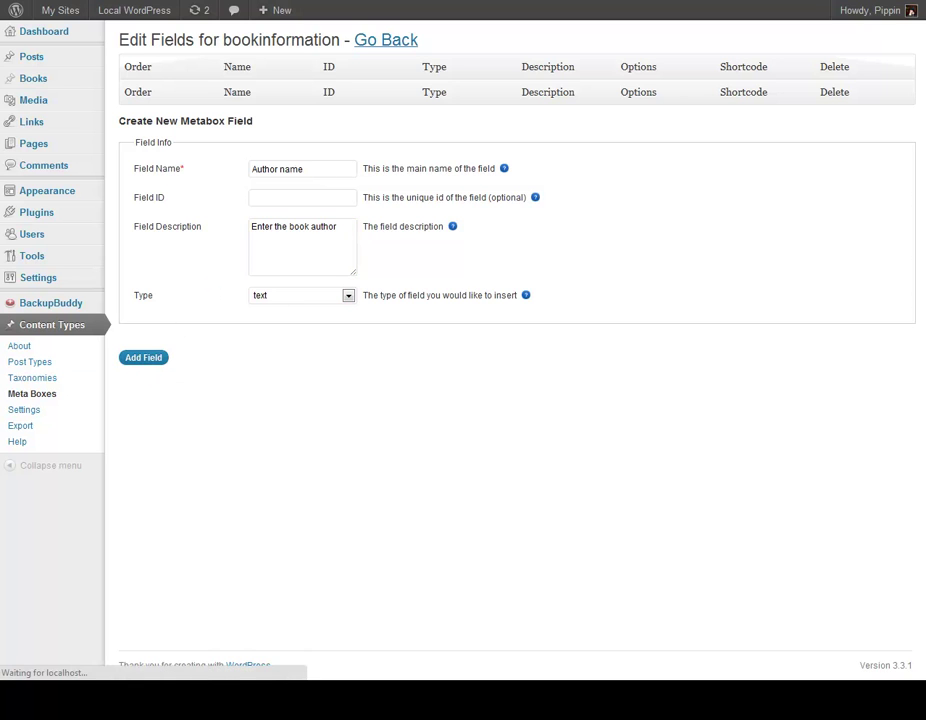
left_click(50, 82)
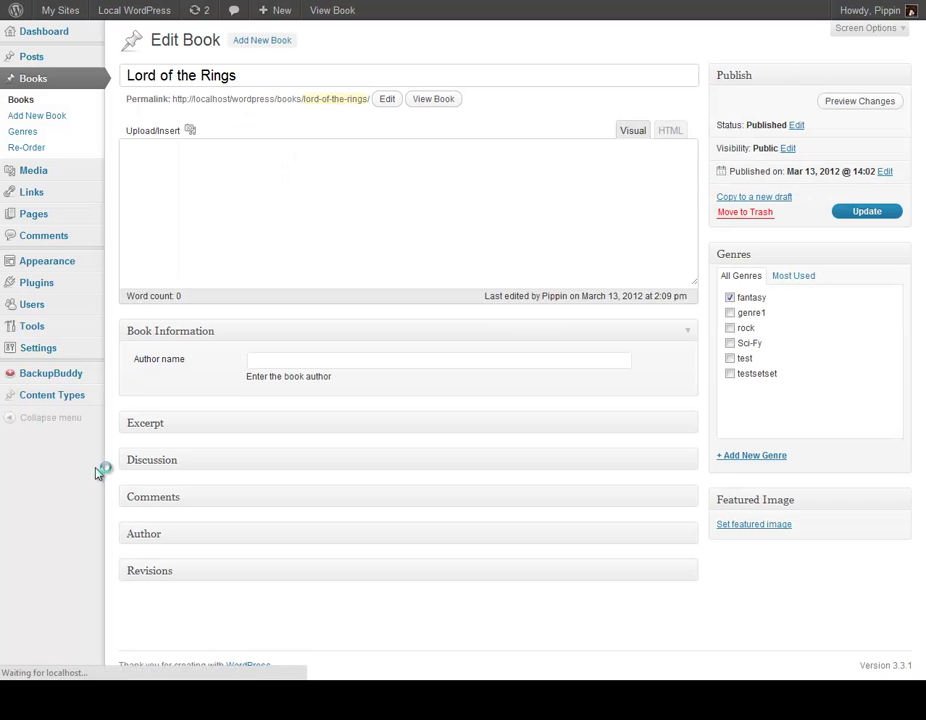
left_click(281, 367)
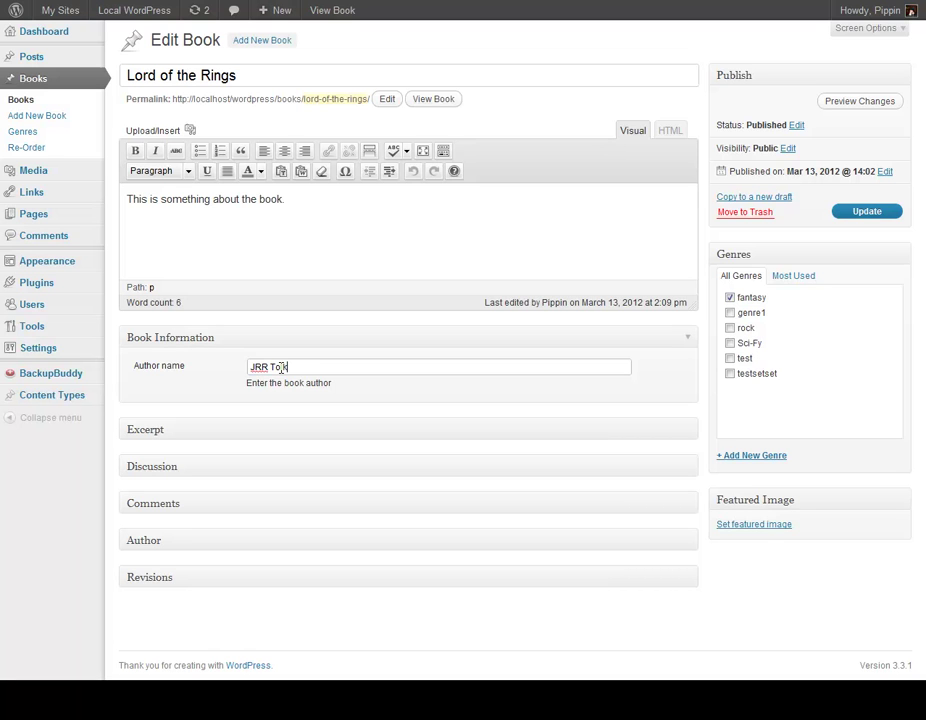
left_click(866, 209)
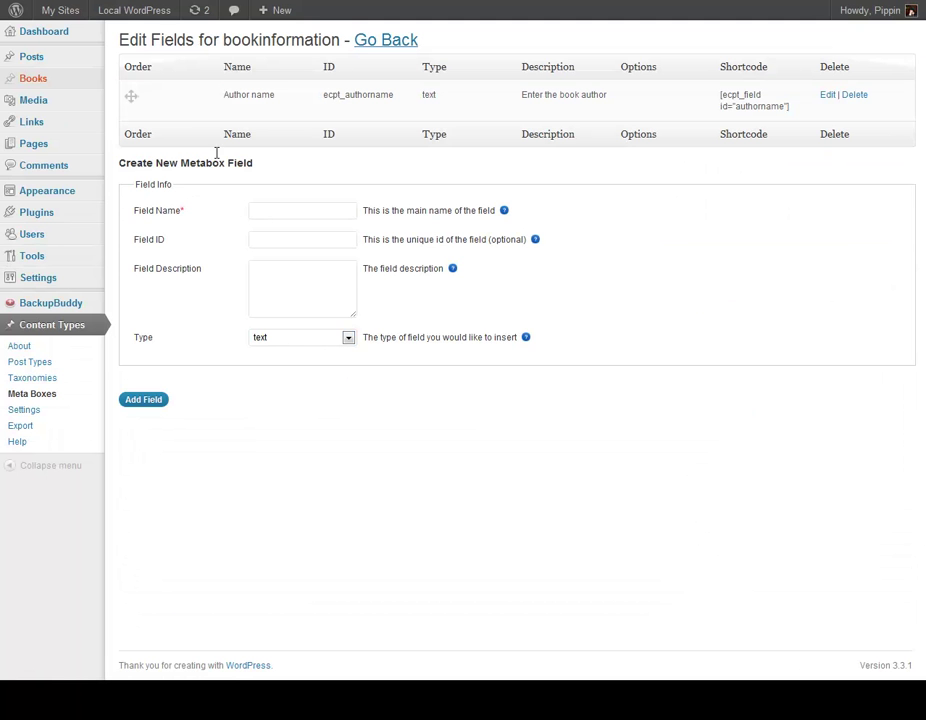
Add a date-type Publication Date field describing when the book was published, then reload the book editor.
left_click(328, 213)
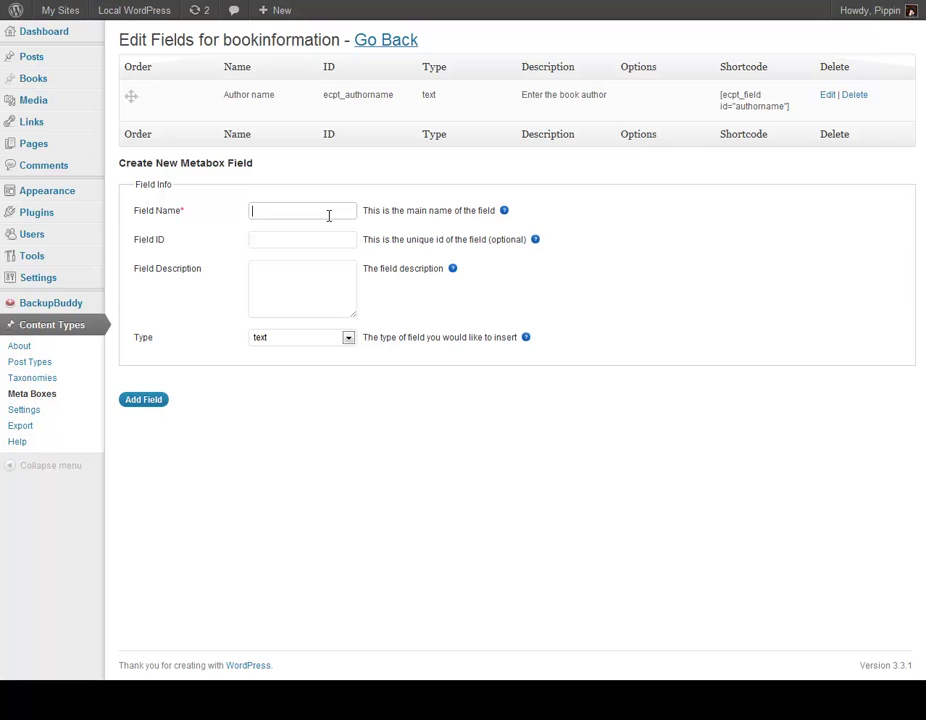
left_click(288, 276)
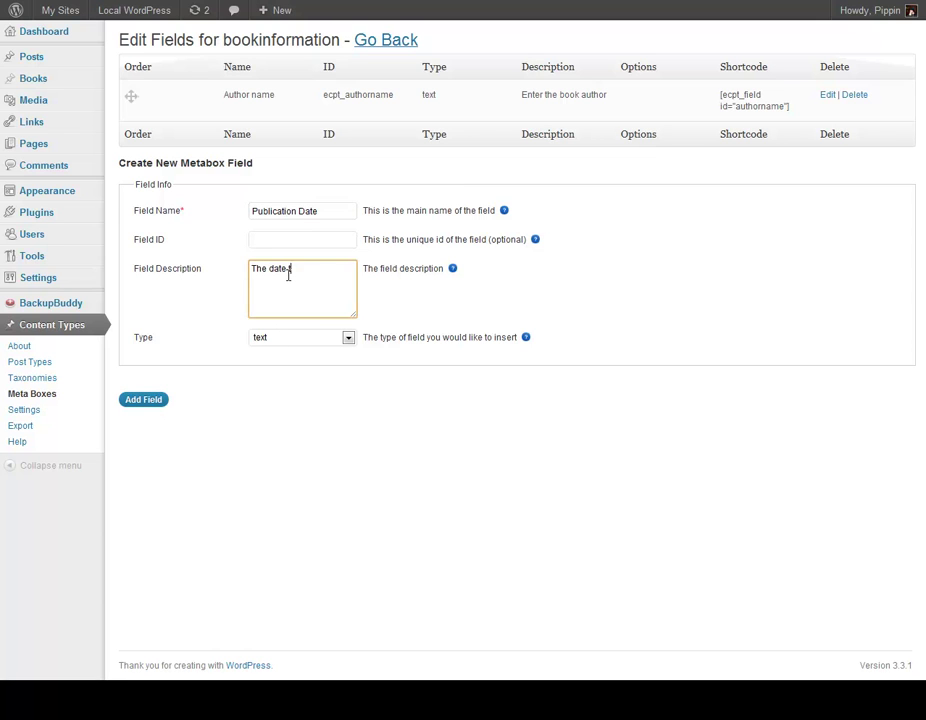
type("The date the bookwas ublish")
type("p")
left_click(280, 338)
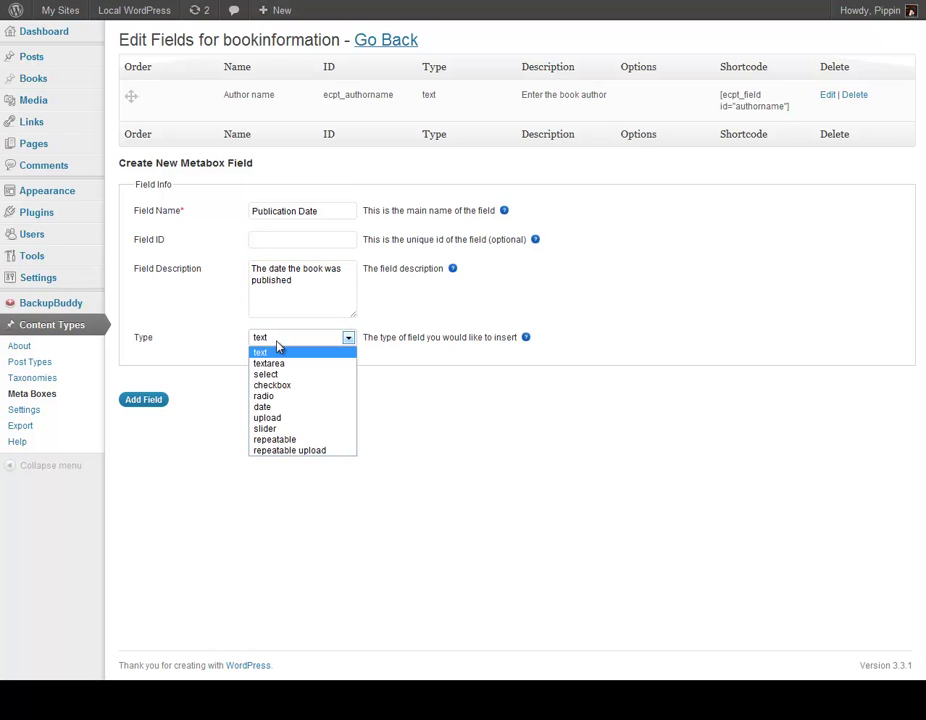
left_click(287, 407)
left_click(143, 399)
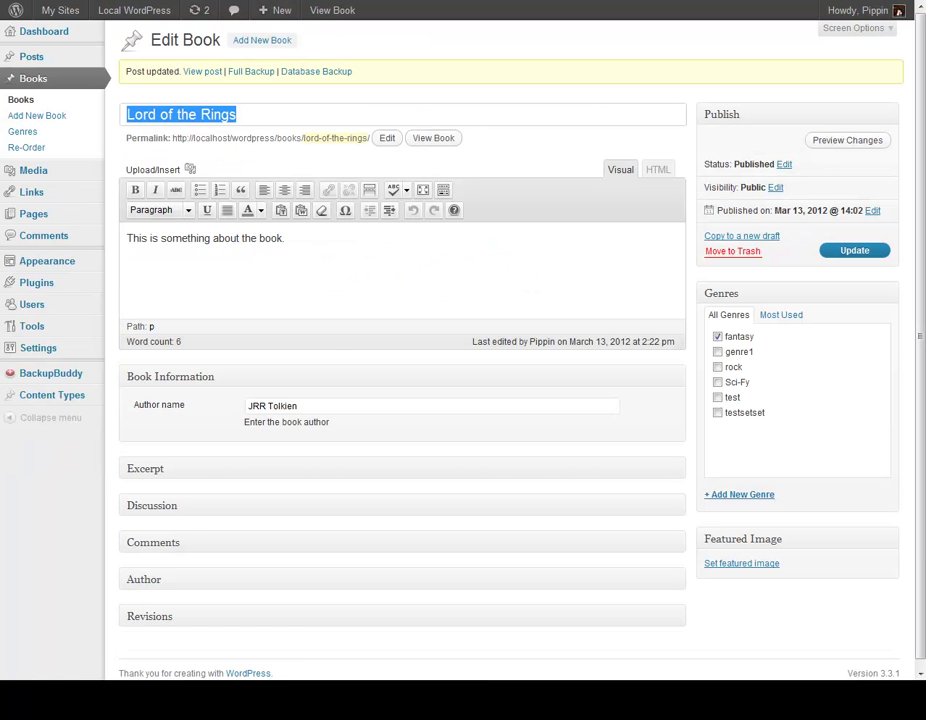
key("F5")
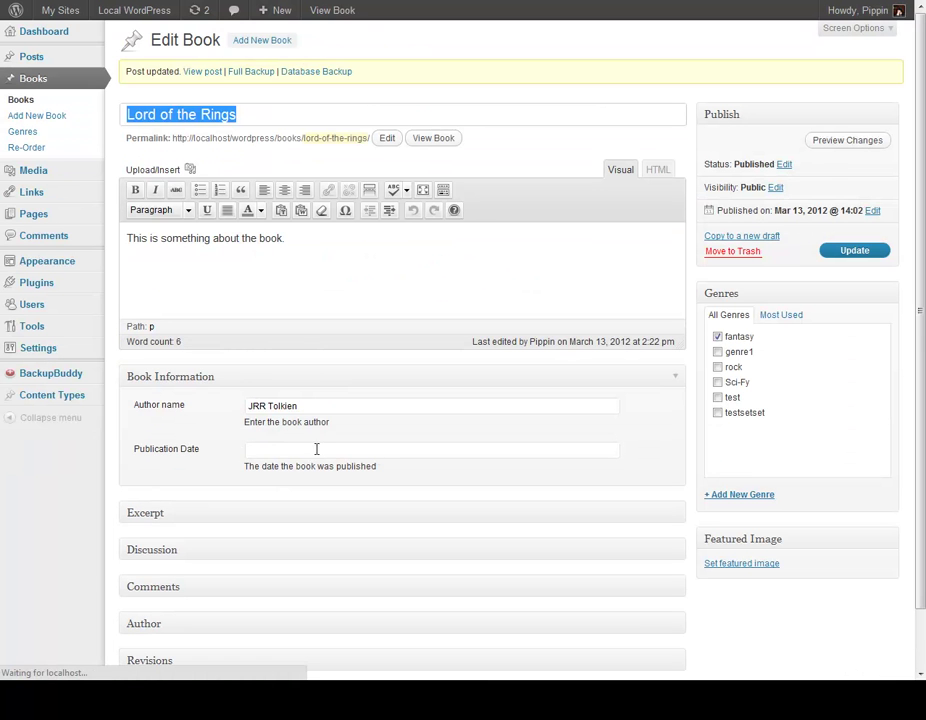
Pick 03/01/2012 as Lord of the Rings' publication date and update the book.
left_click(257, 451)
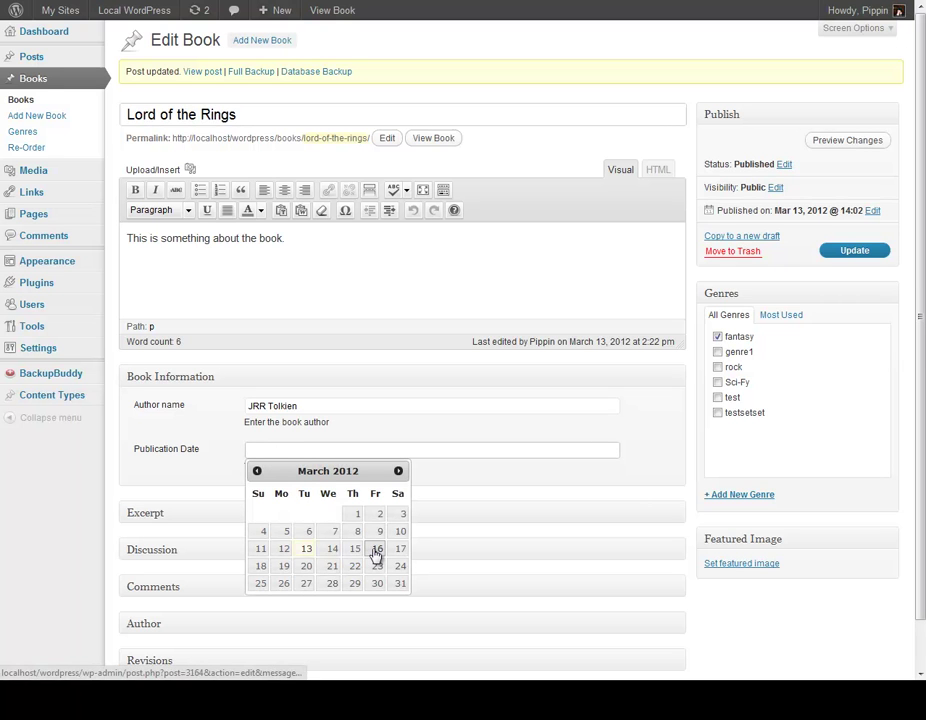
left_click(358, 517)
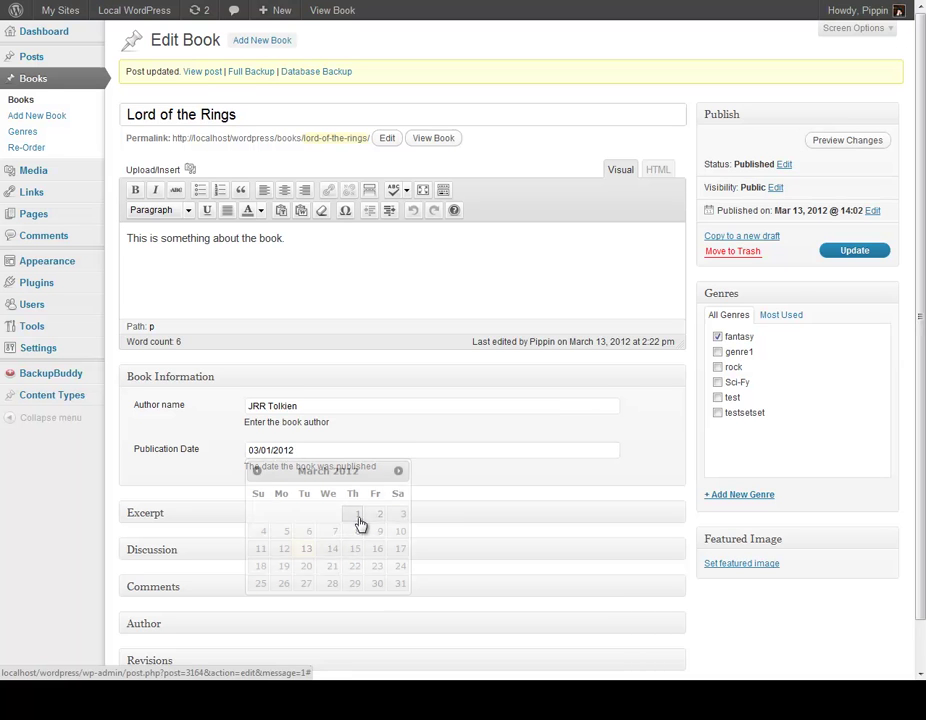
left_click(853, 255)
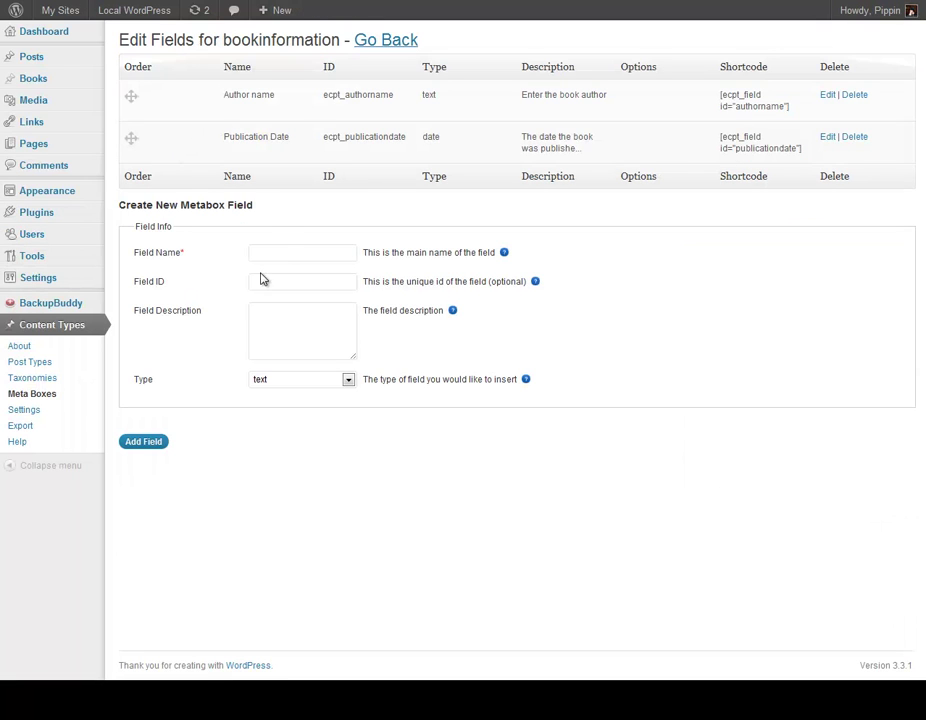
Add a repeatable 'Main Characters' field with a description to Book Information, then reload the book editor.
left_click(281, 251)
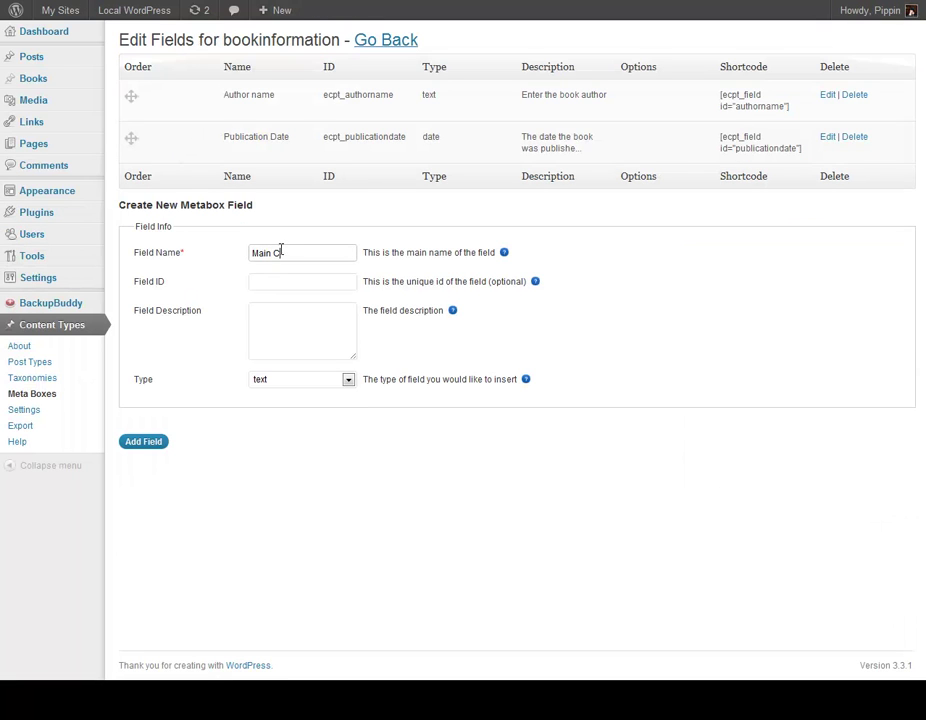
type("Main Characters")
left_click(262, 321)
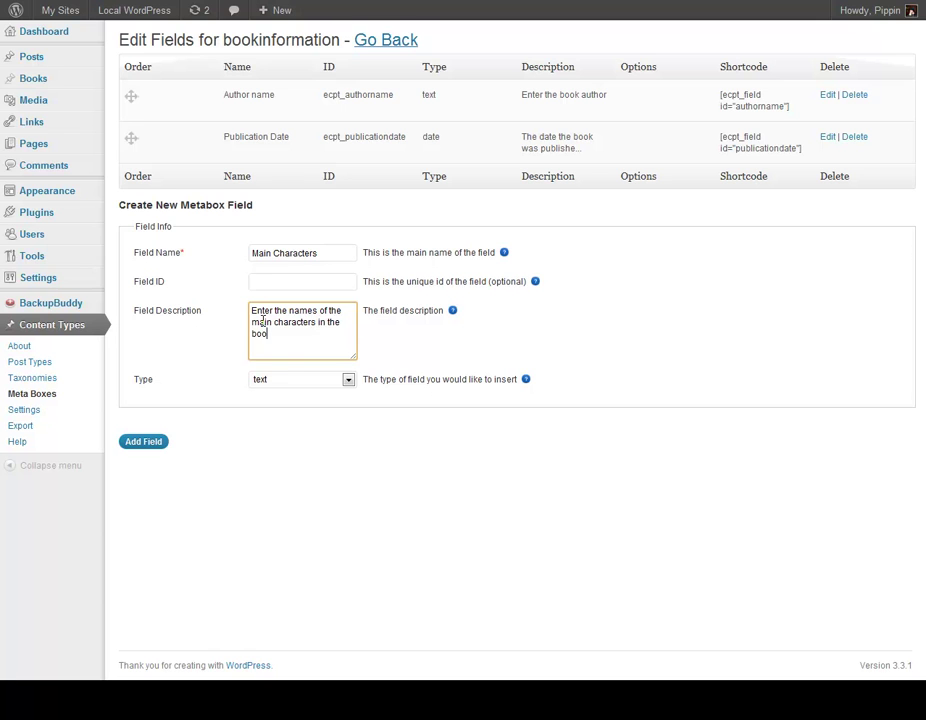
left_click(314, 381)
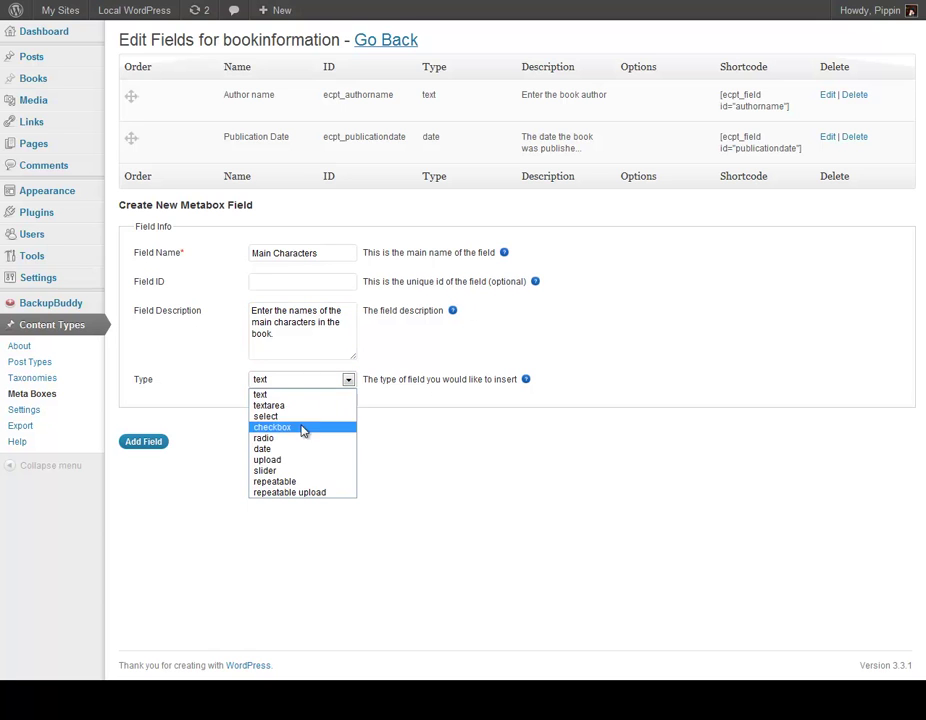
left_click(285, 482)
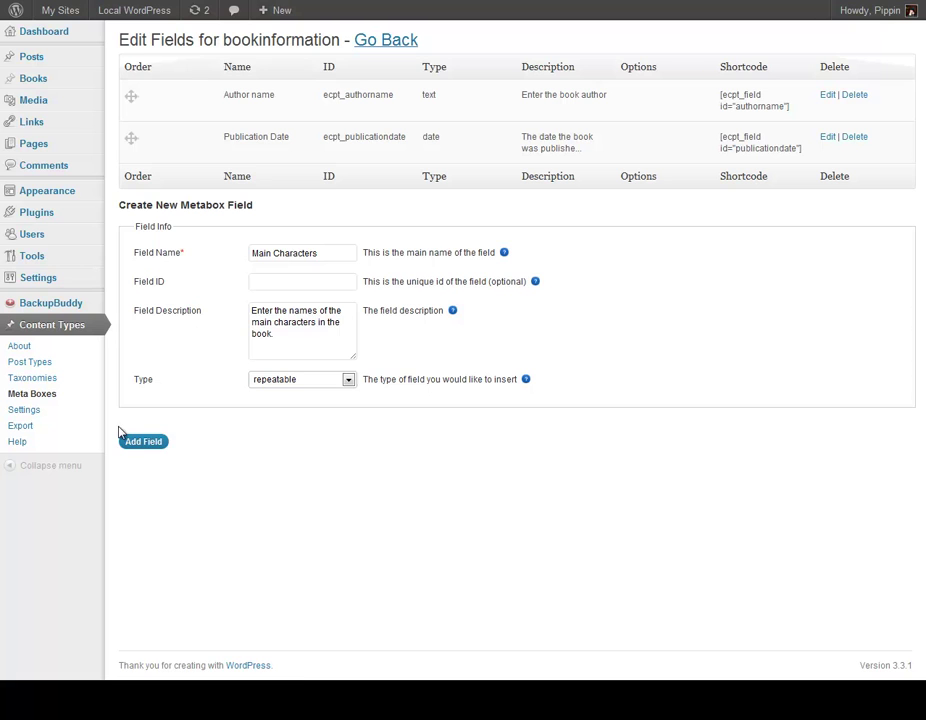
left_click(146, 444)
key("ctrl+Tab")
key("F5")
Enter the main characters Bilbo, Frodo and Gandolf for Lord of the Rings and update the book.
scroll(120, 497, "down", 3)
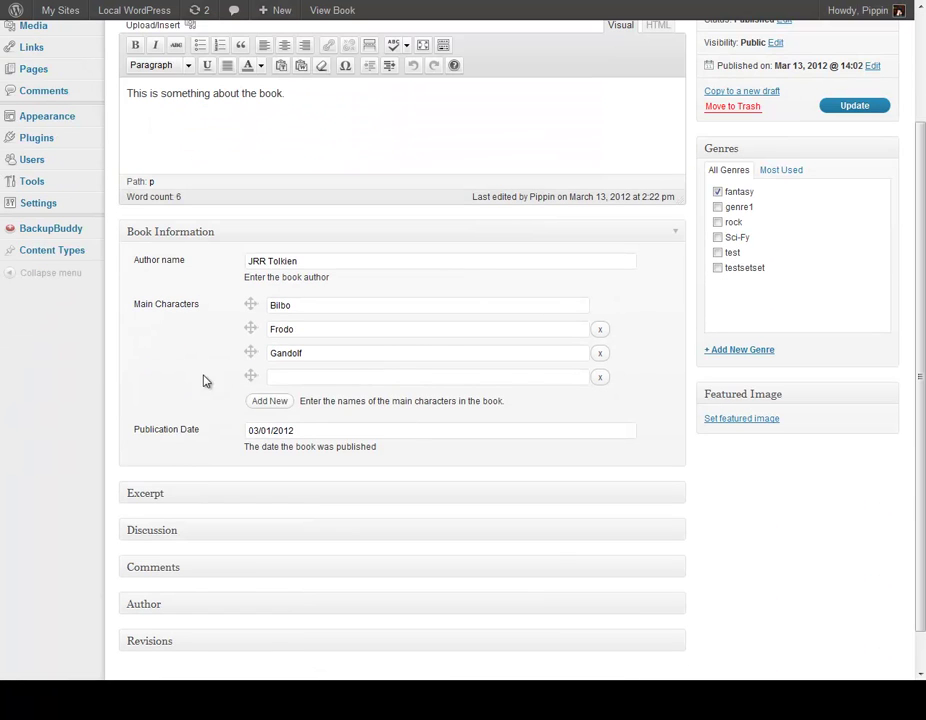
left_click(333, 304)
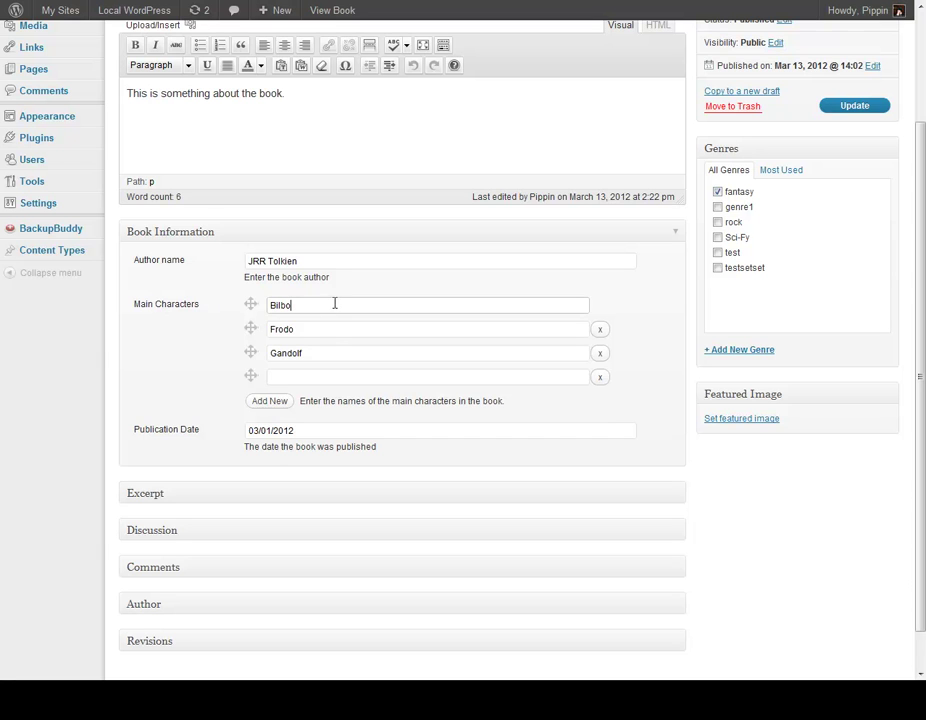
left_click(315, 325)
left_click(324, 352)
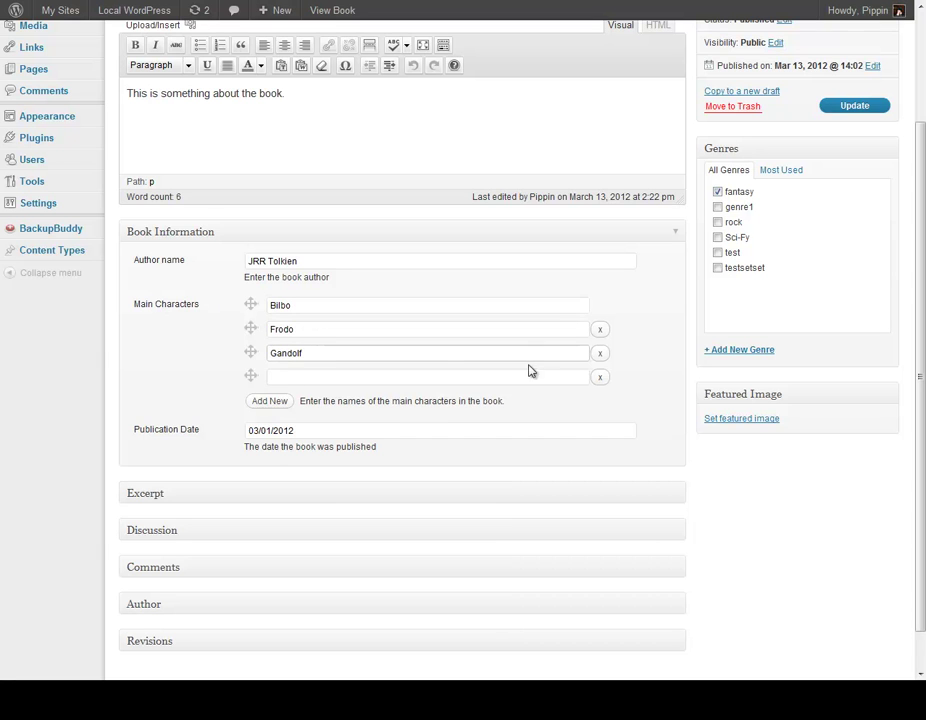
left_click(355, 332)
left_click(345, 304)
left_click(300, 376)
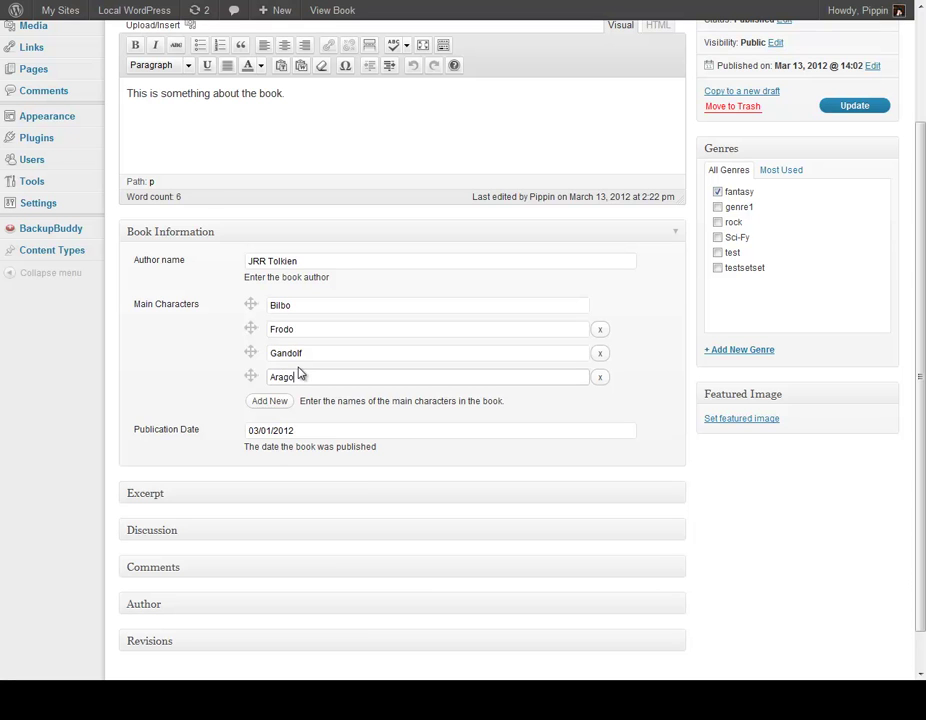
left_click(860, 106)
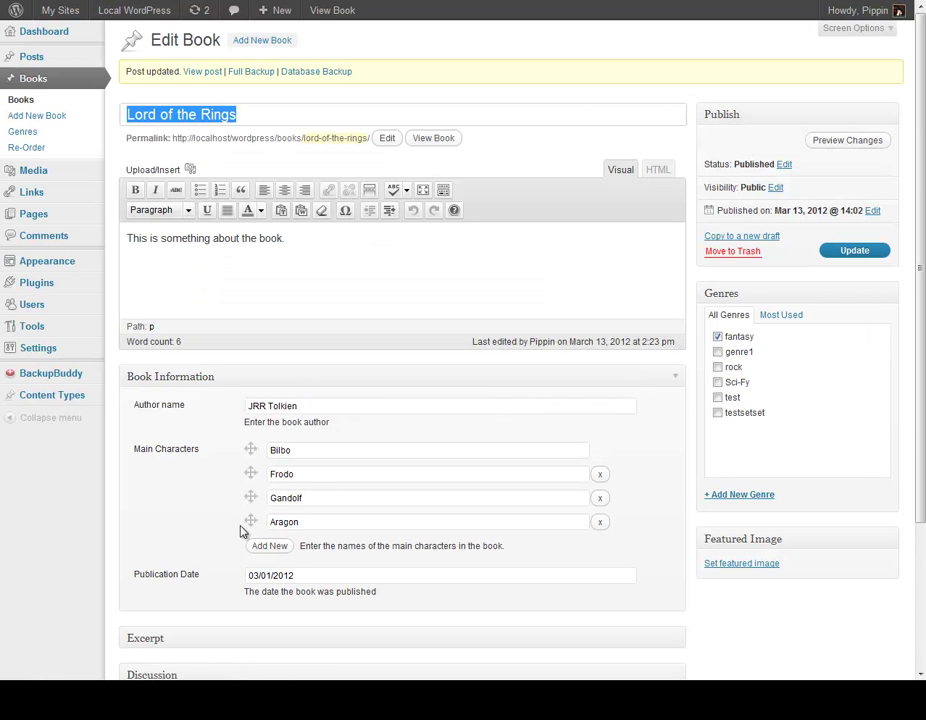
Remove the empty and Aragon character entries, move Gandolf above Frodo, and update.
left_click(269, 546)
scroll(238, 553, "down", 1)
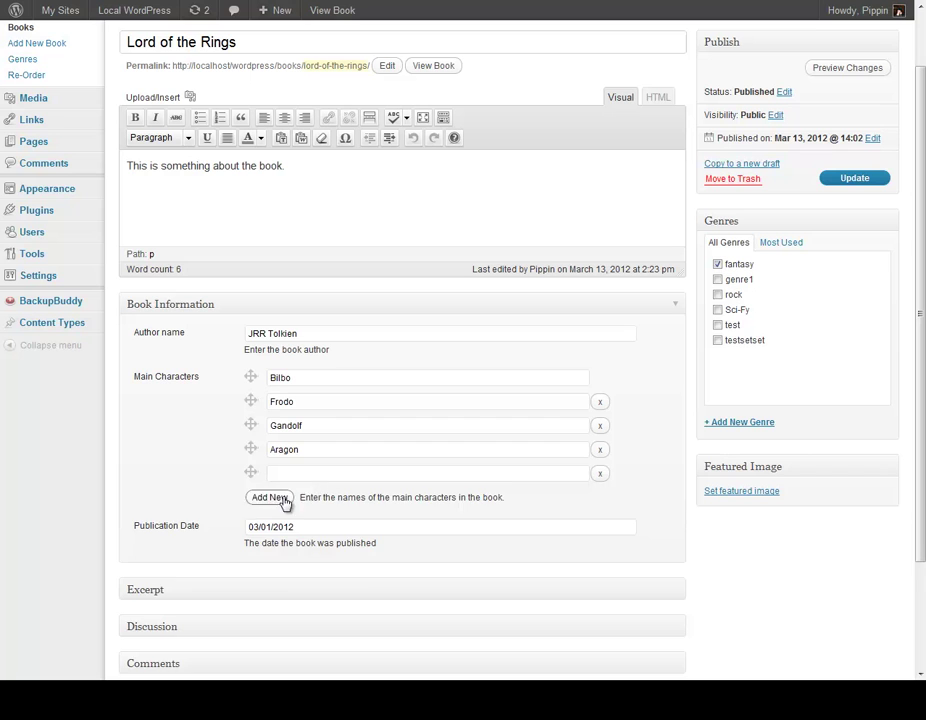
left_click(262, 497)
left_click(279, 522)
left_click(600, 521)
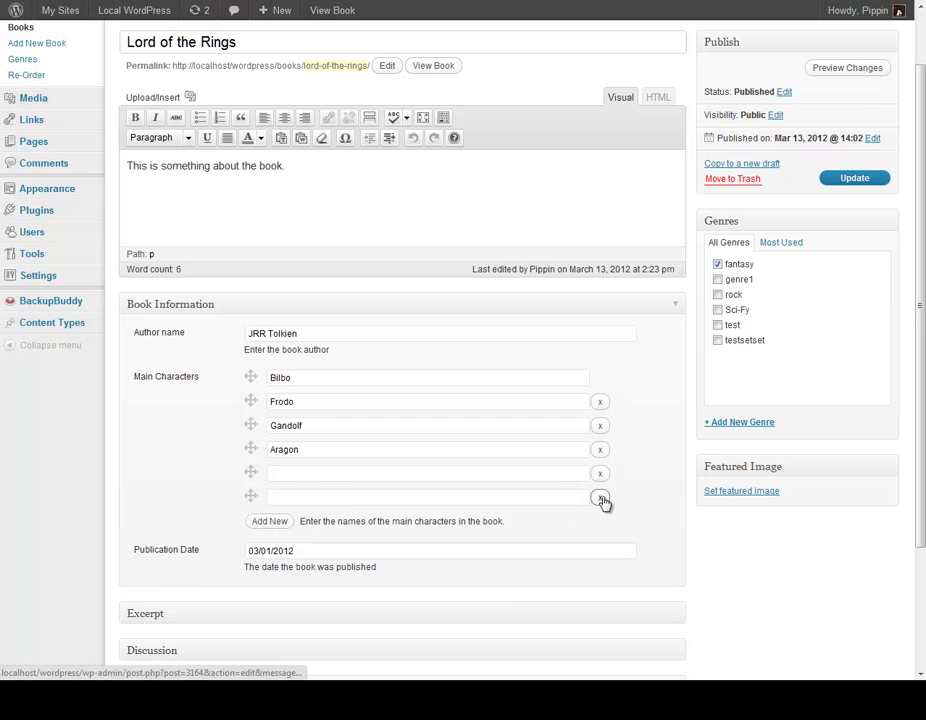
left_click(600, 497)
left_click(600, 473)
left_click(600, 449)
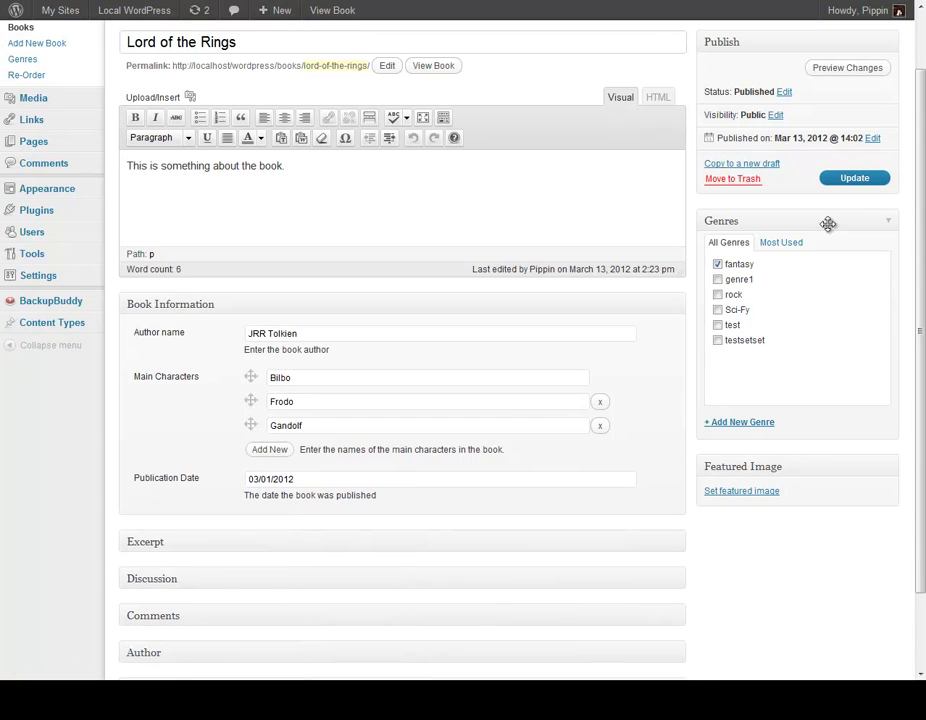
mouse_move(250, 421)
left_mouse_down()
mouse_move(250, 385)
mouse_move(250, 401)
left_mouse_up()
left_click(855, 187)
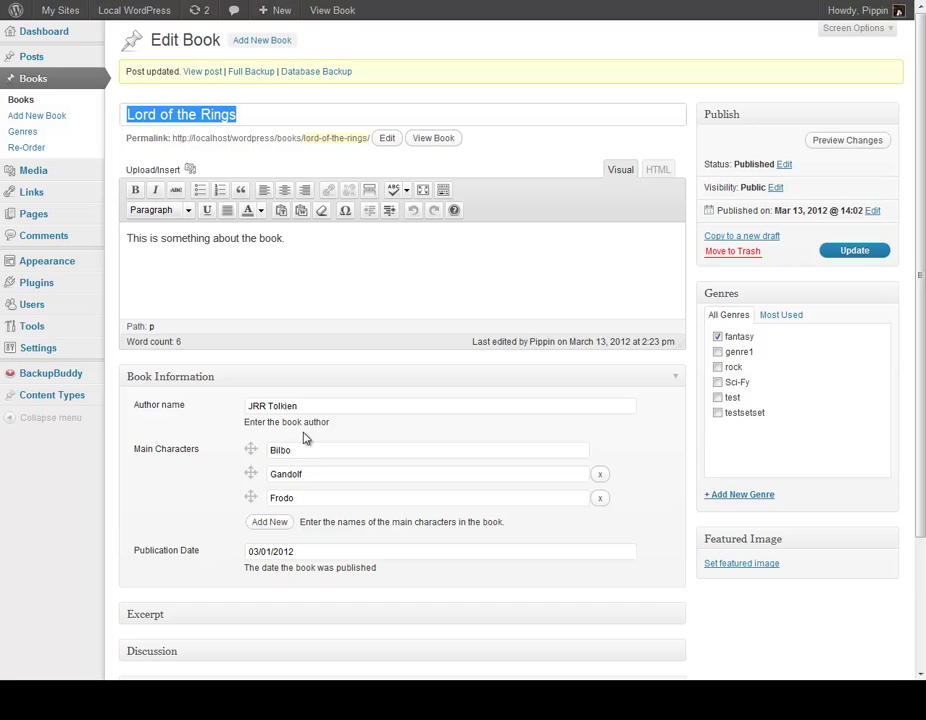
Review the book text and character entries, then view the published Lord of the Rings page.
scroll(217, 470, "down", 1)
scroll(215, 460, "up", 1)
left_click(335, 249)
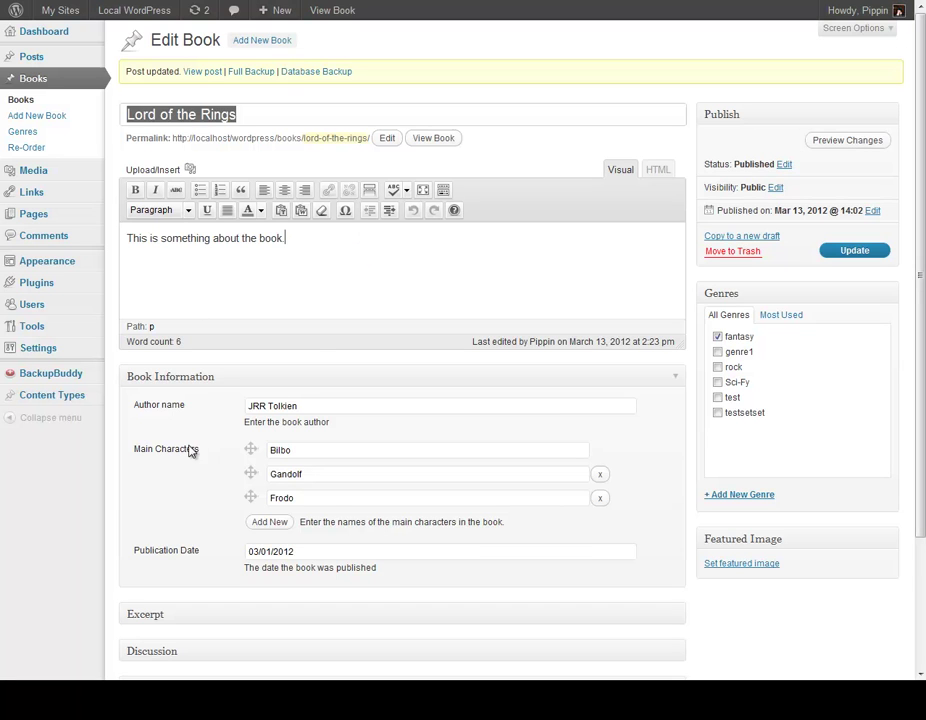
left_click(348, 408)
left_click(316, 449)
left_click(331, 475)
left_click(325, 501)
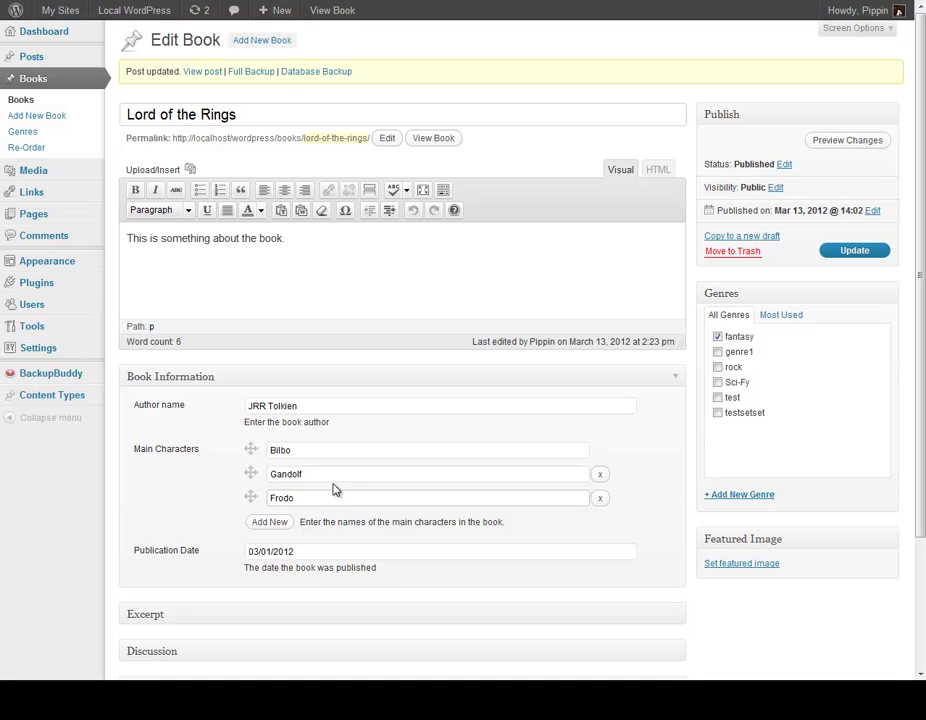
left_click(323, 474)
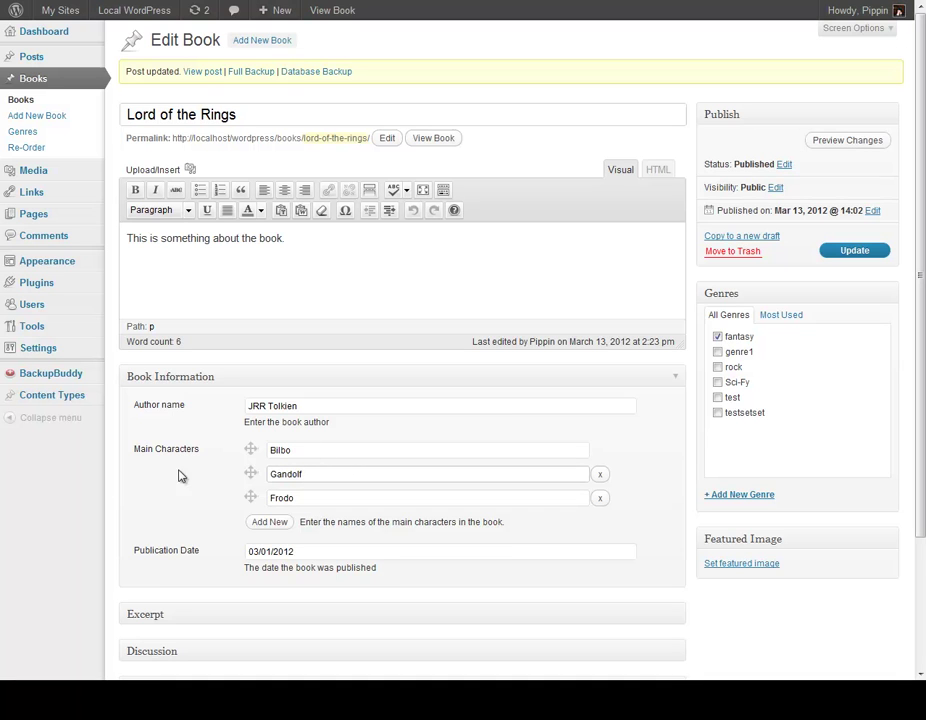
left_click(433, 138)
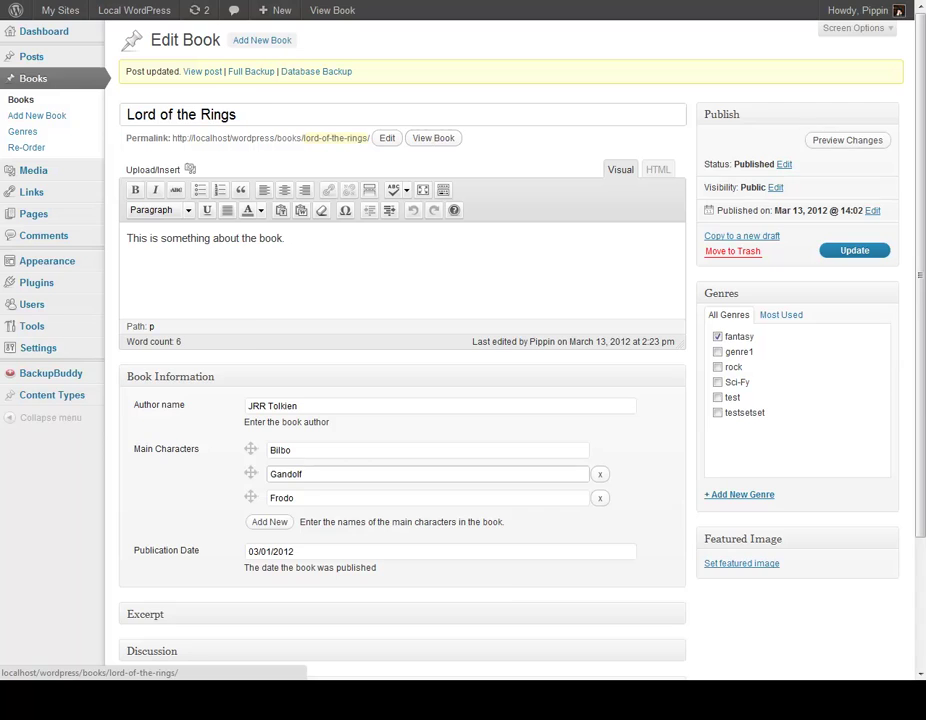
scroll(209, 415, "down", 4)
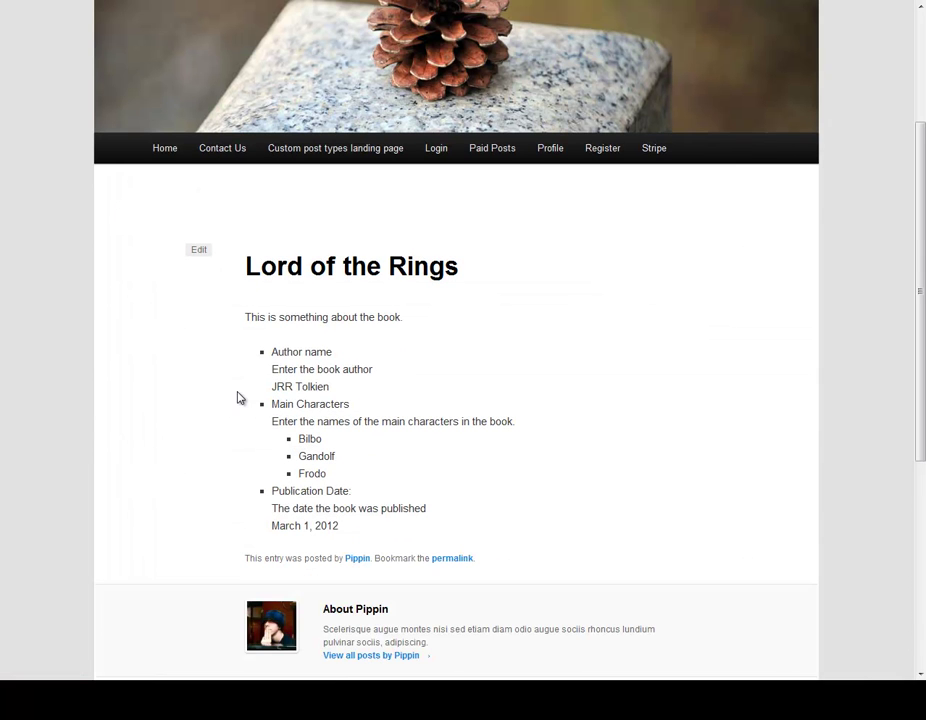
left_click(199, 251)
left_click_drag(280, 368, 327, 369)
double_click(285, 386)
left_click(290, 388)
double_click(286, 386)
left_click(295, 404)
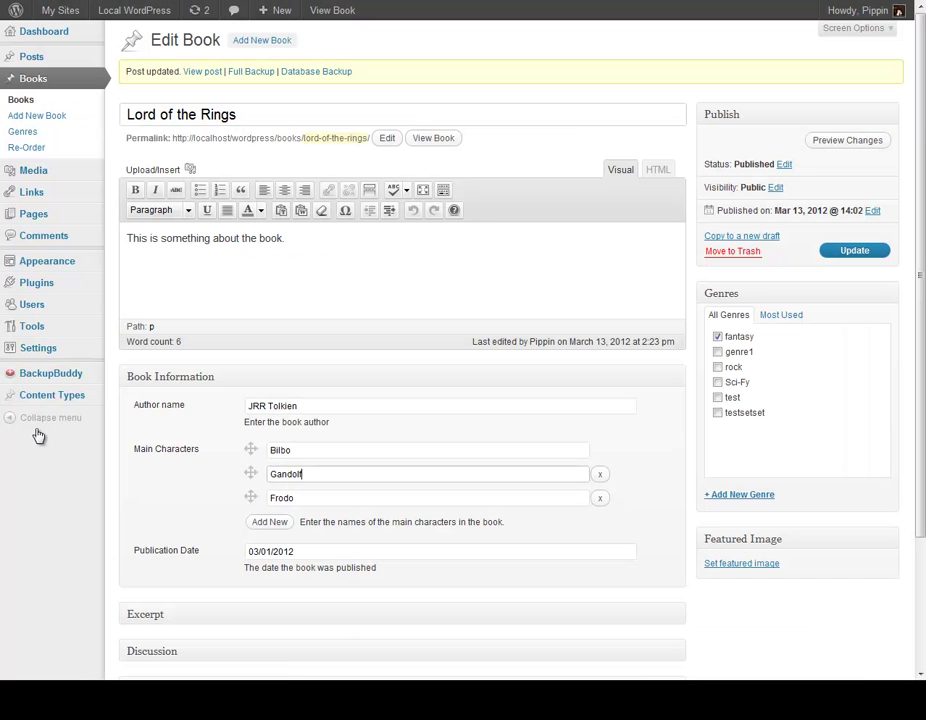
mouse_move(62, 397)
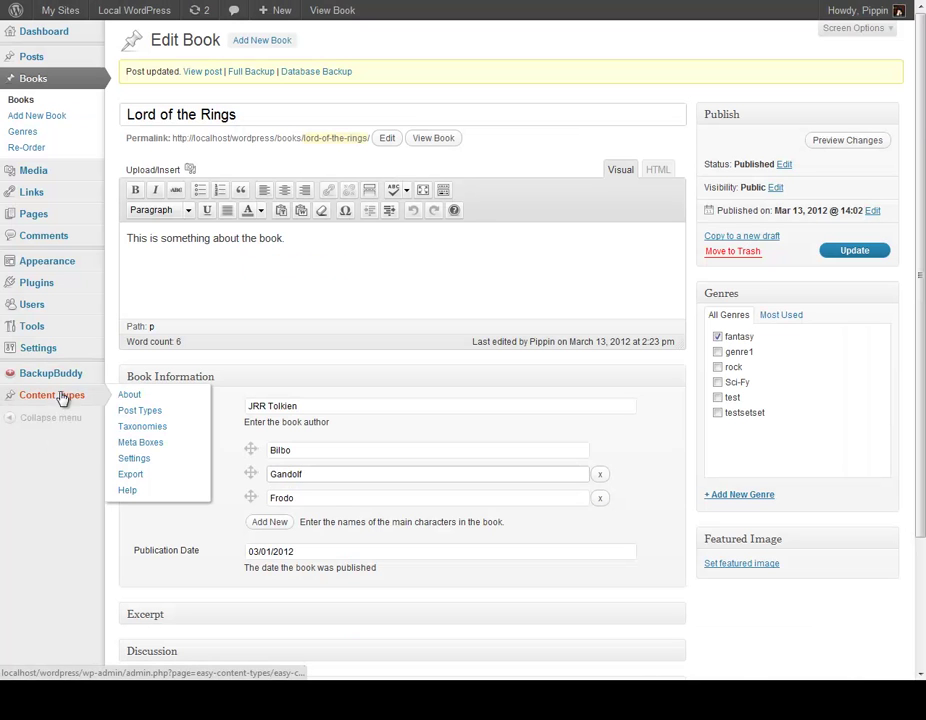
In Content Types > Settings, uncheck 'show field descriptions' for books and save the options.
left_click(155, 446)
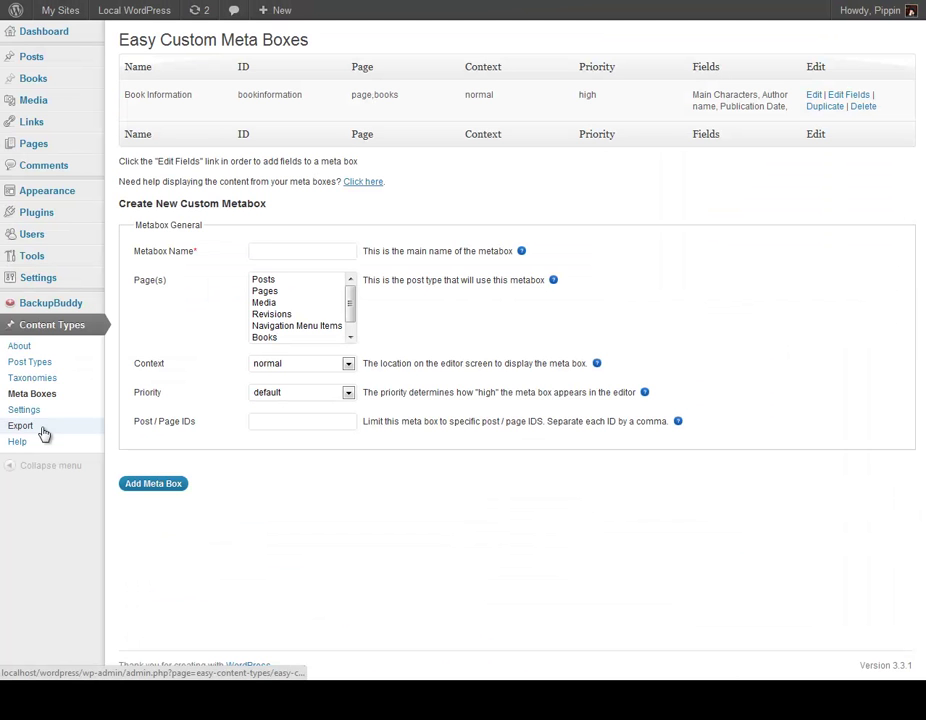
left_click(24, 410)
scroll(200, 300, "down", 10)
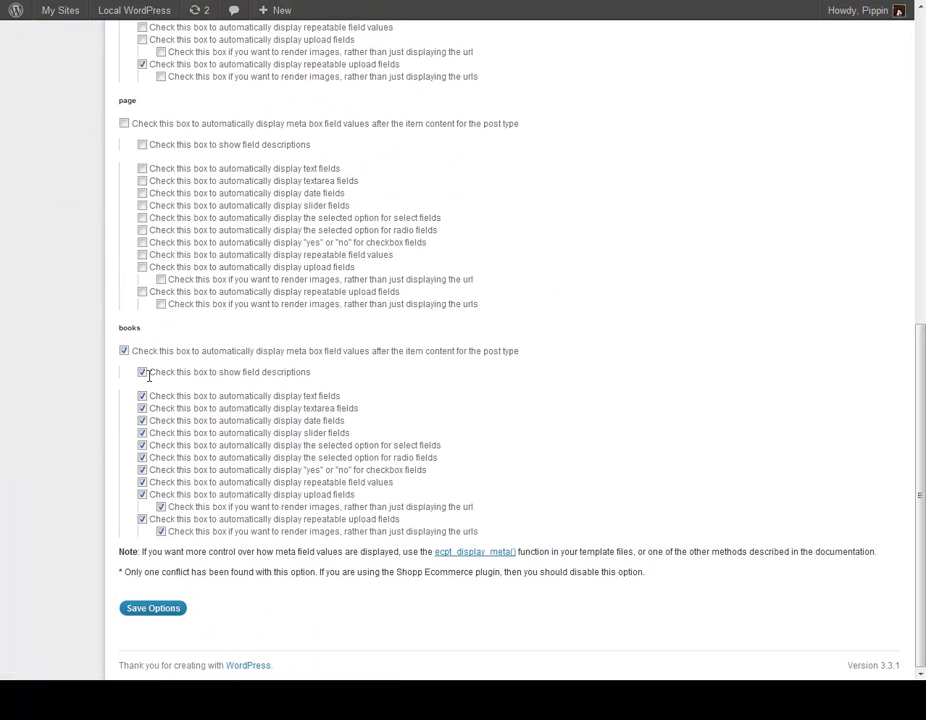
scroll(127, 209, "up", 3)
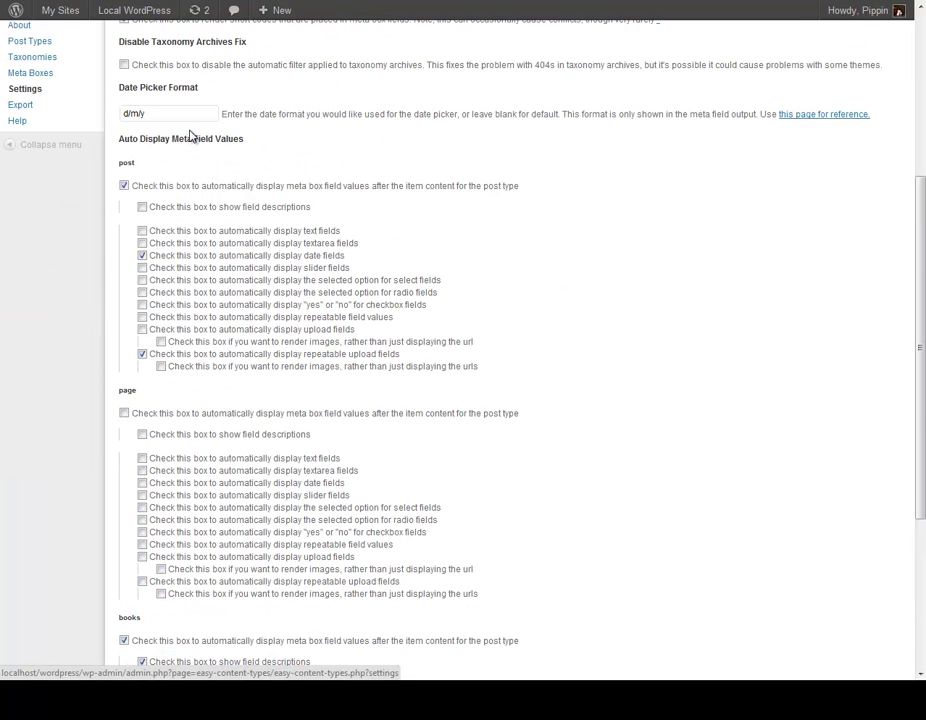
scroll(264, 145, "down", 3)
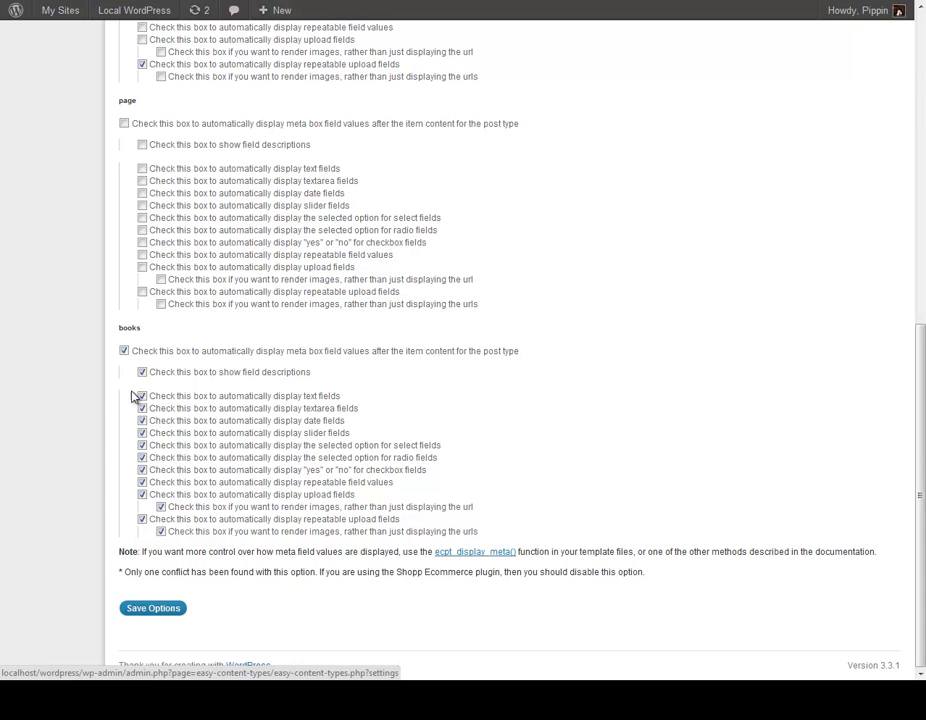
left_click(126, 606)
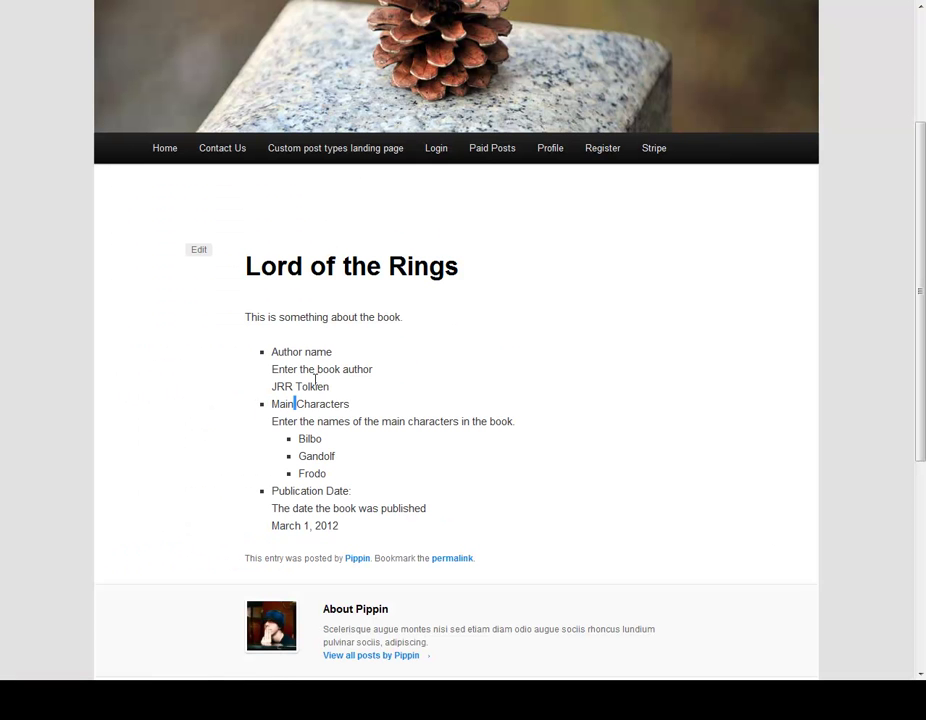
Reload the Lord of the Rings page to confirm its values now appear without field descriptions.
left_click_drag(389, 372, 269, 368)
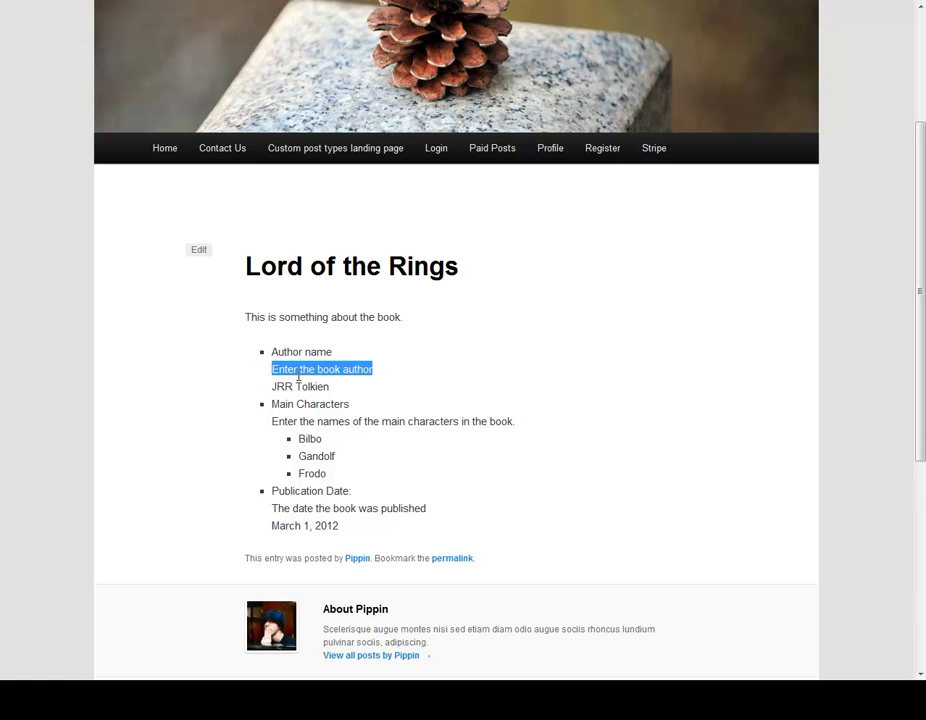
left_click(265, 369)
key("F5")
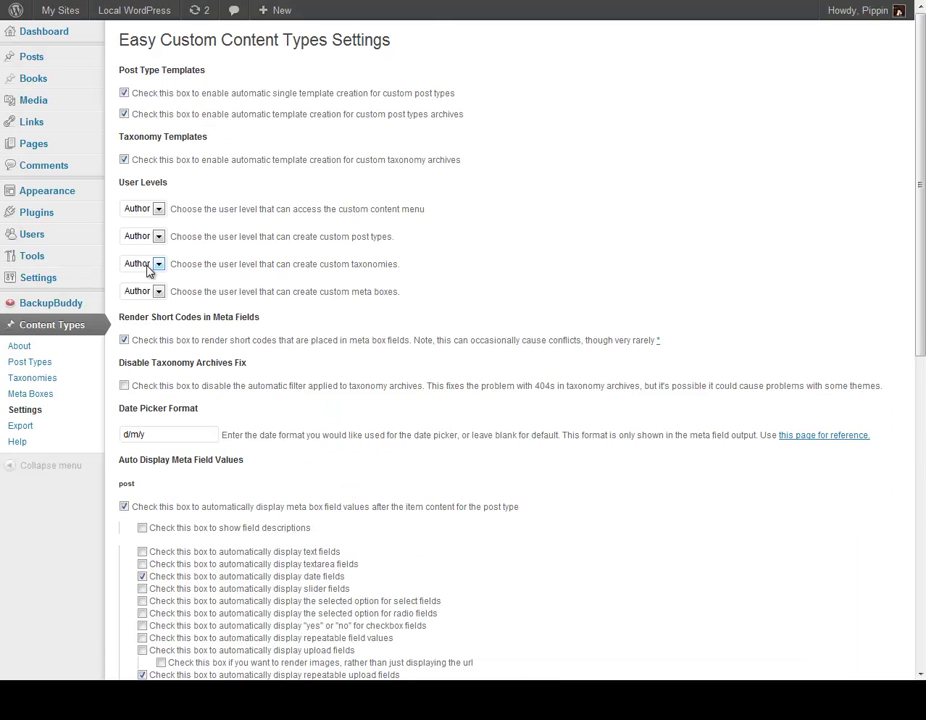
scroll(238, 451, "down", 3)
scroll(242, 418, "up", 3)
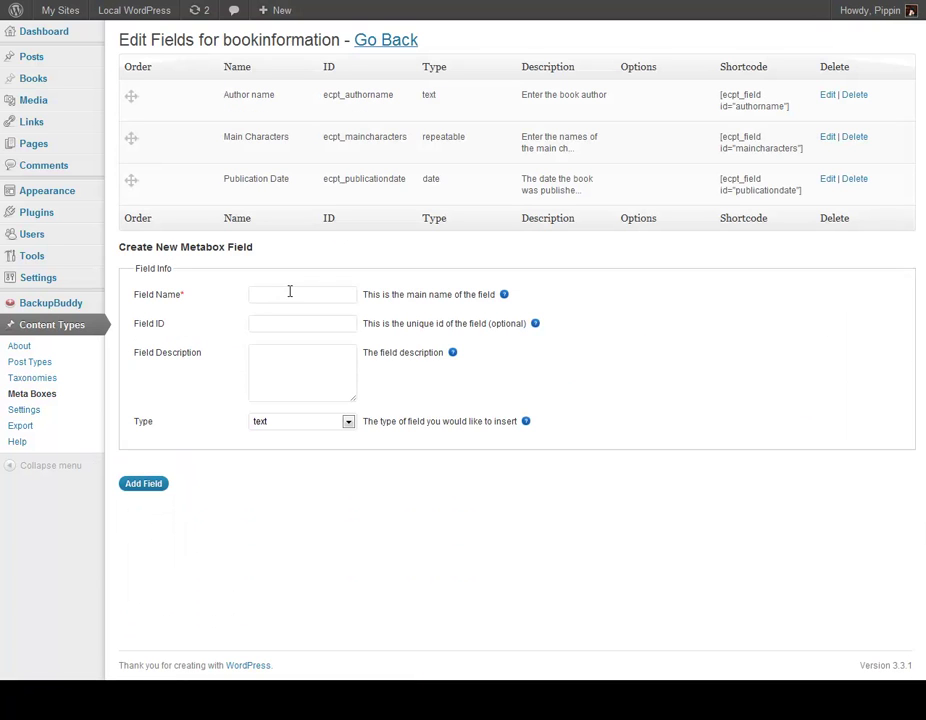
Add an upload-type 'Book Cover' field to Book Information and return to the Books list.
left_click(287, 294)
left_click(292, 421)
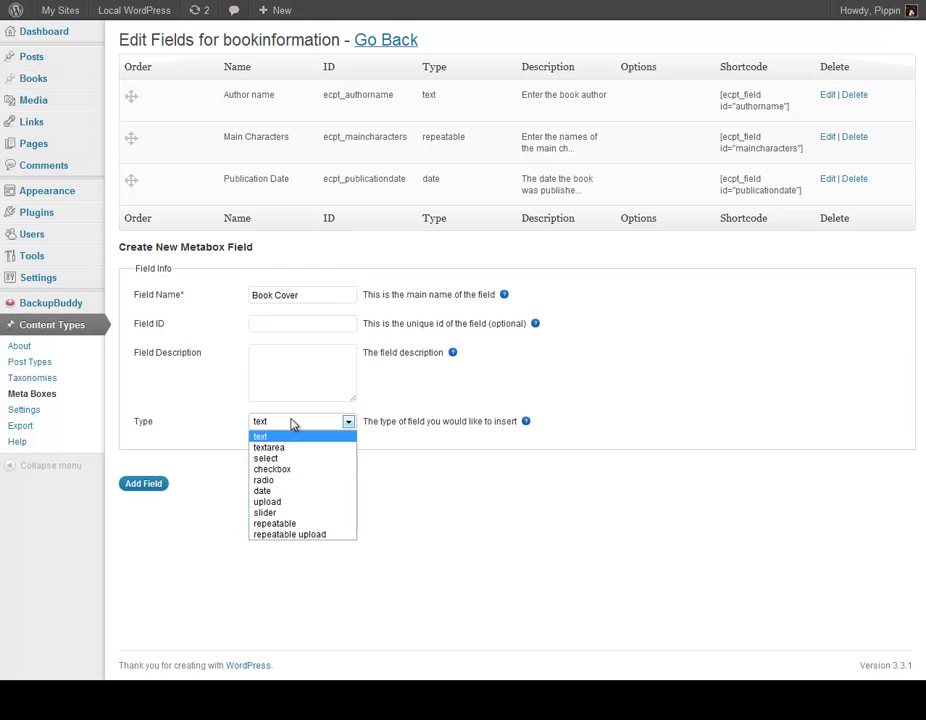
left_click(278, 509)
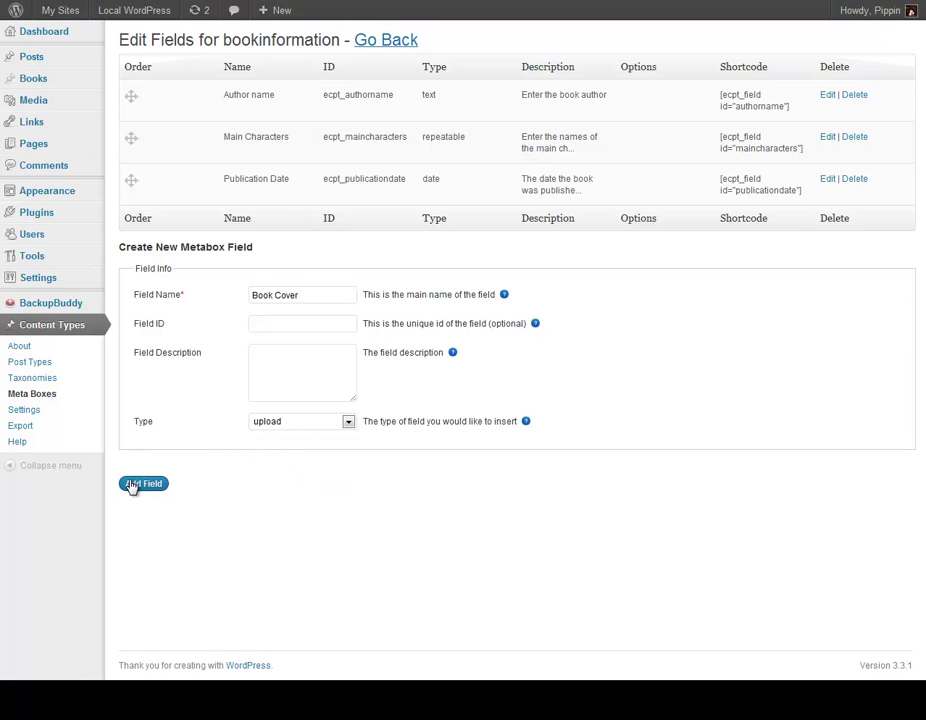
left_click(134, 485)
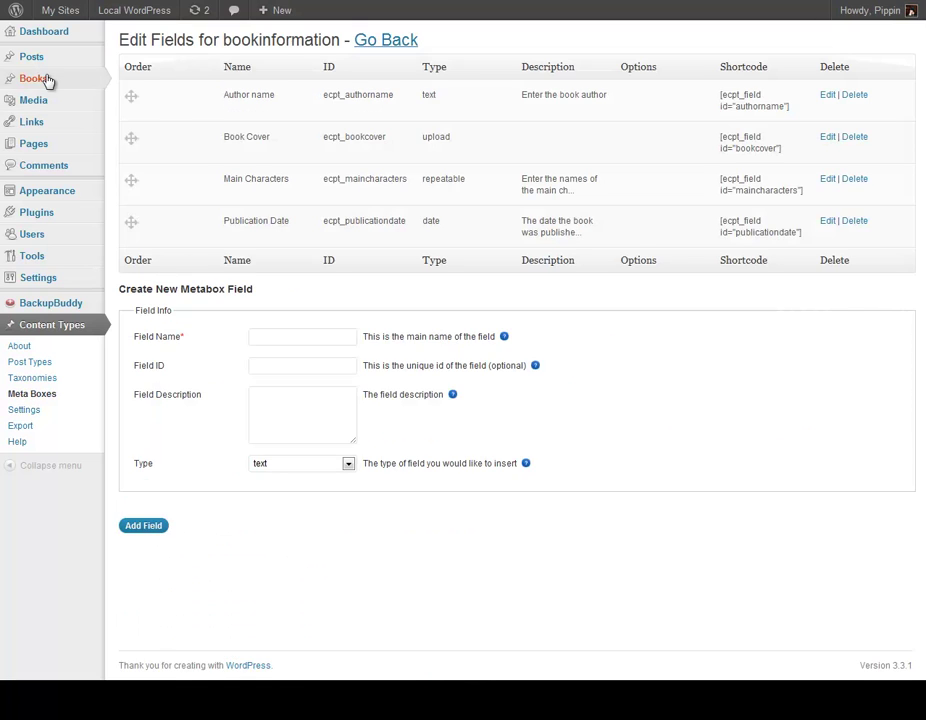
left_click(48, 80)
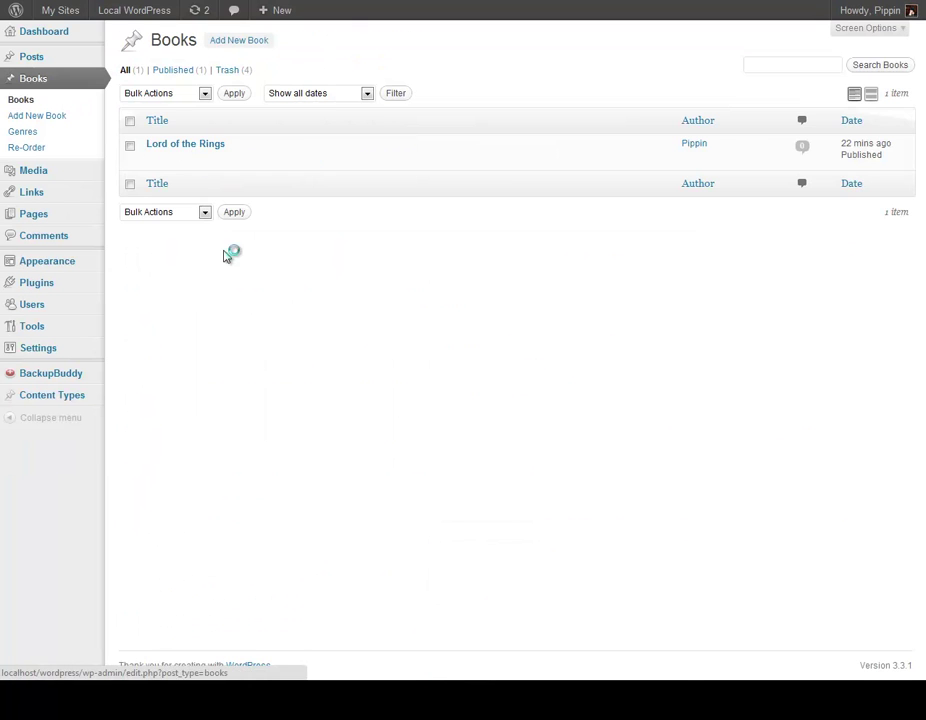
left_click(200, 158)
scroll(165, 460, "down", 1)
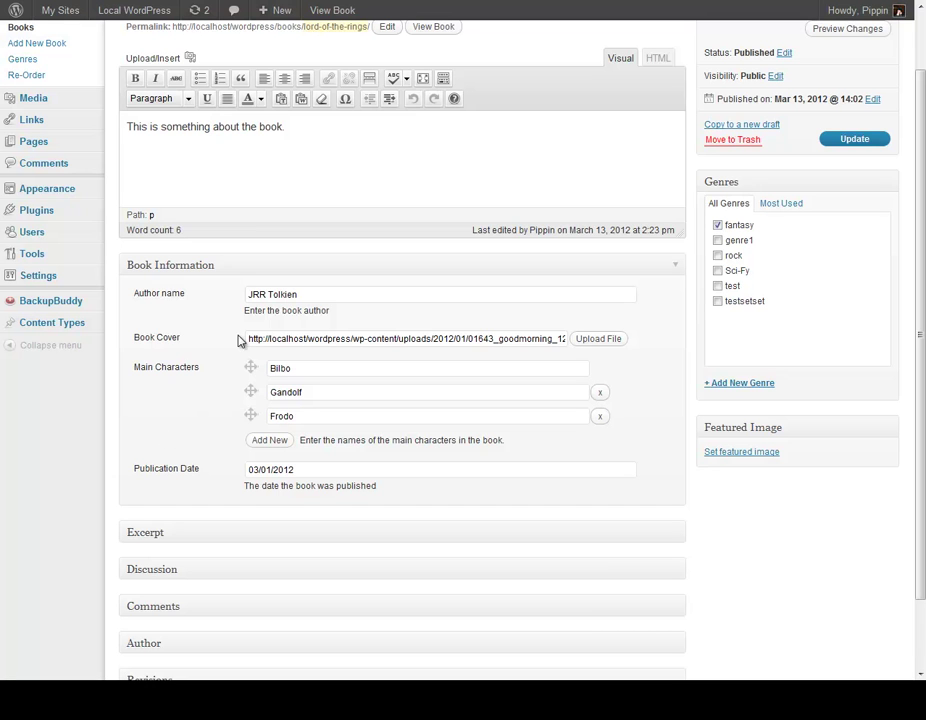
left_click_drag(264, 340, 616, 351)
left_click(612, 345)
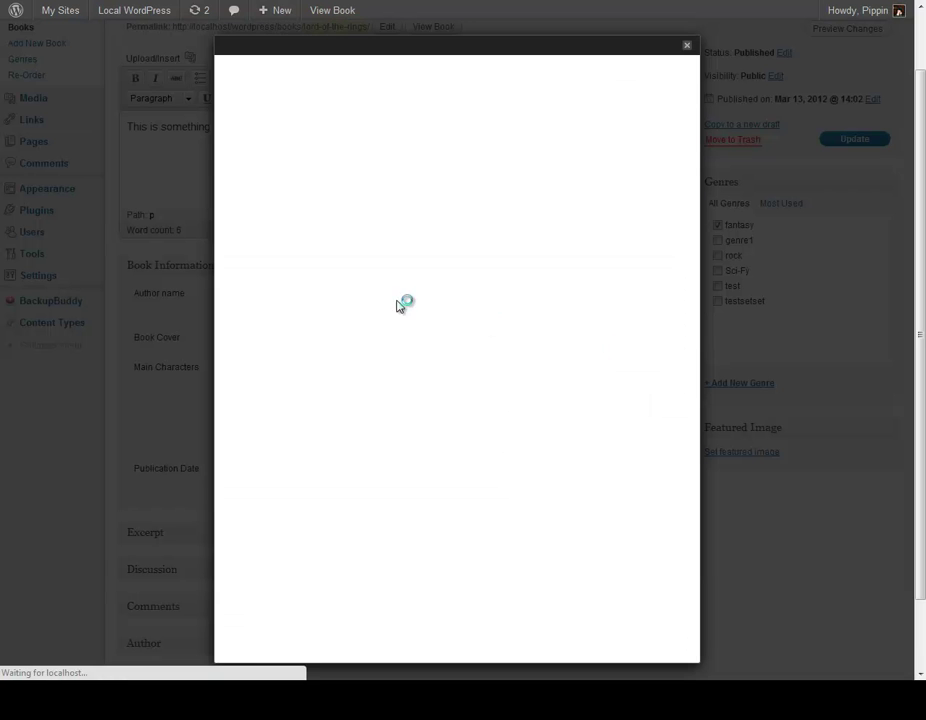
left_click(398, 71)
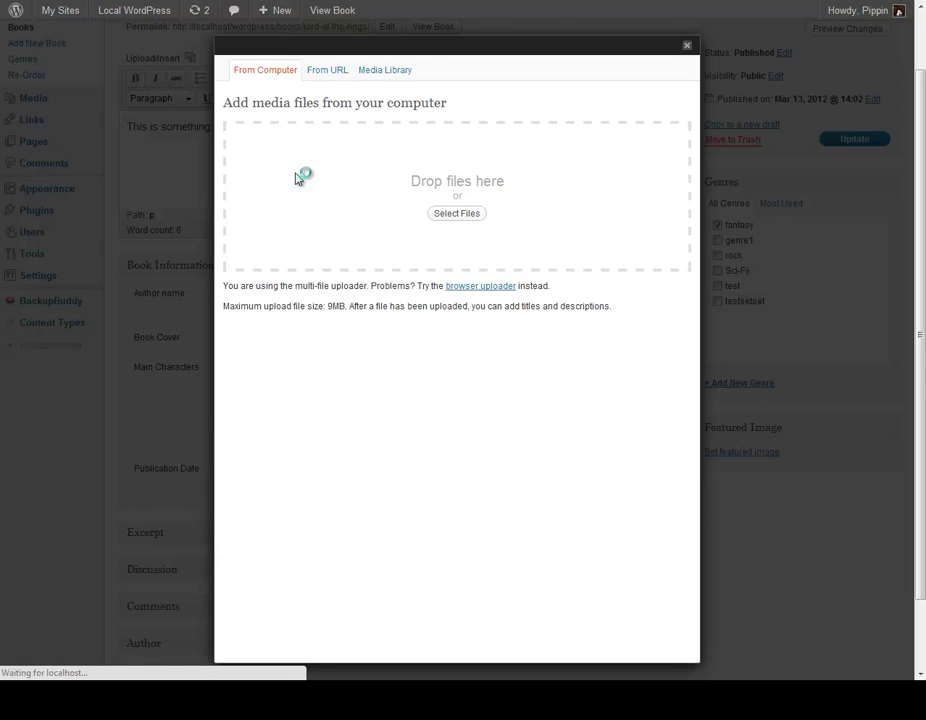
left_click(657, 196)
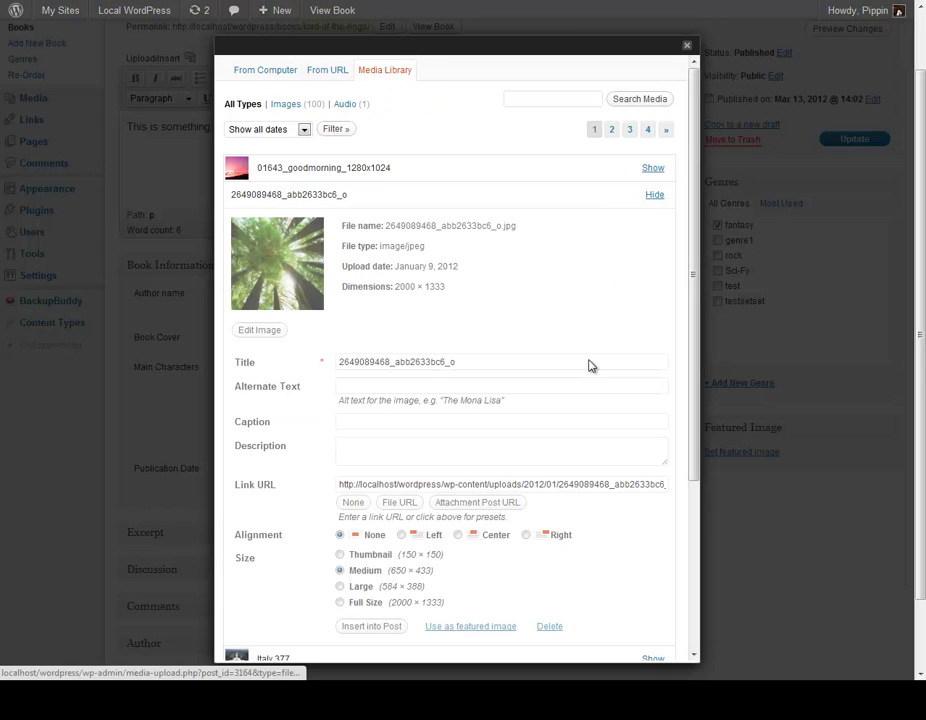
left_click(376, 628)
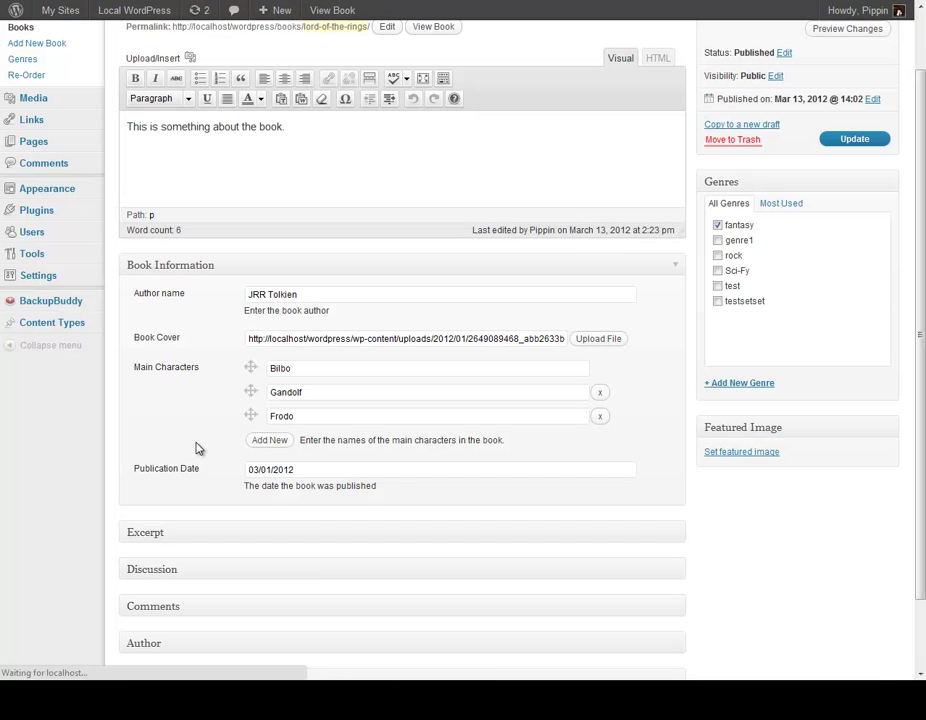
left_click(843, 140)
View the updated book page with its cover, then open the custom meta boxes list.
left_click(333, 10)
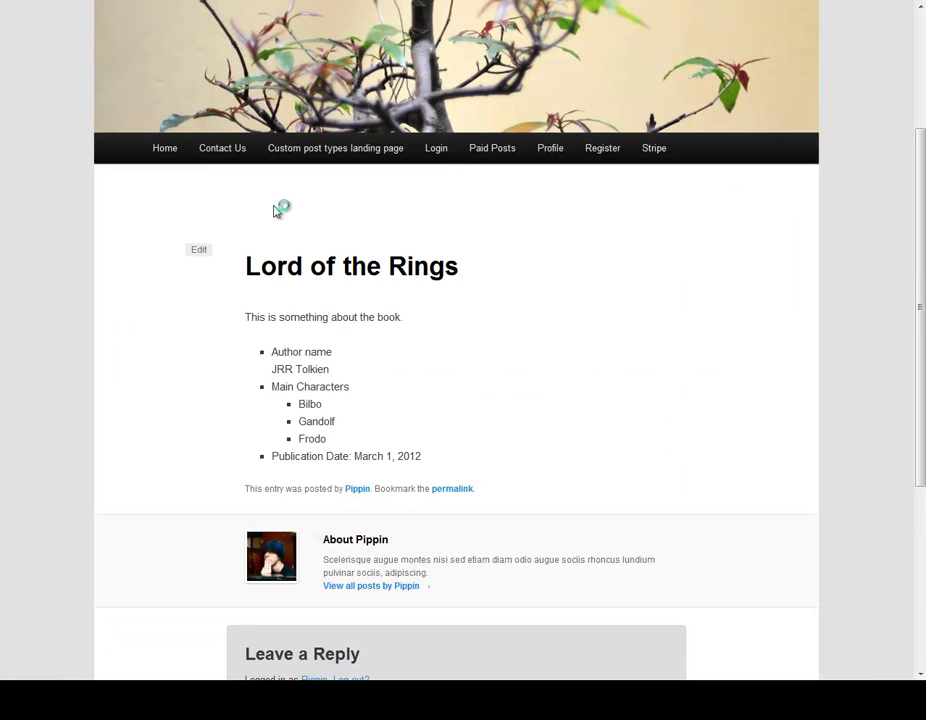
scroll(200, 330, "down", 4)
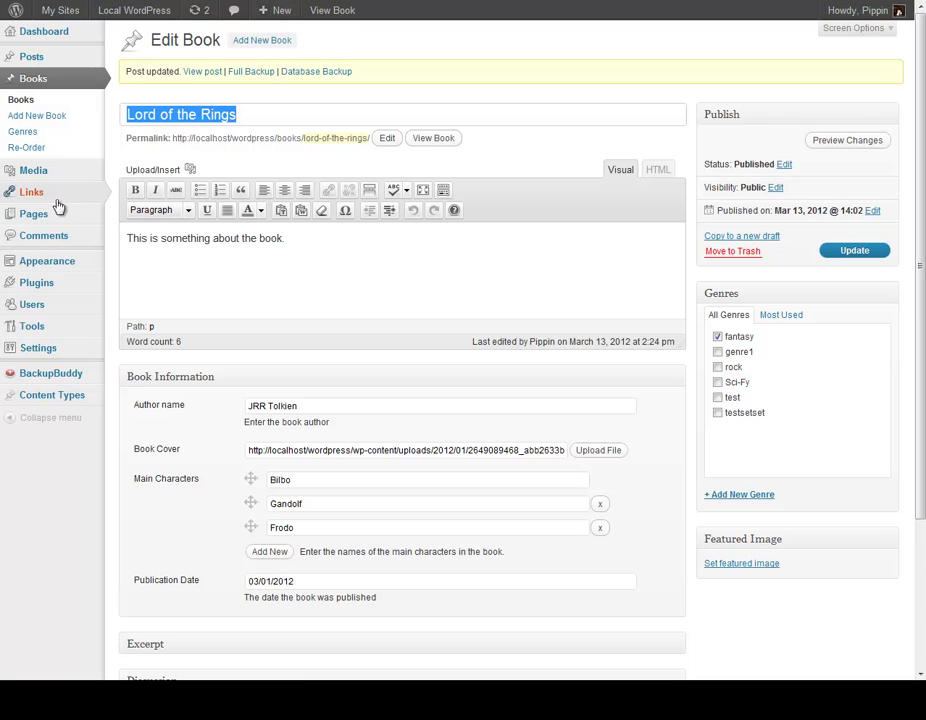
mouse_move(75, 400)
left_click(152, 443)
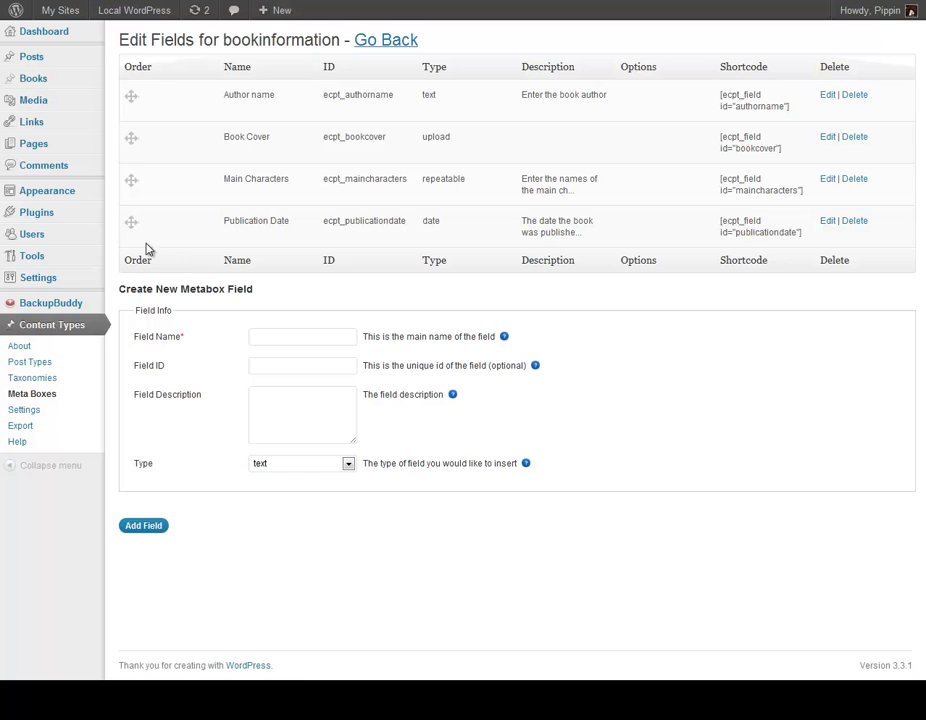
Drag Book Cover above Author name and reload the book page to check the new order.
left_click_drag(136, 135, 136, 90)
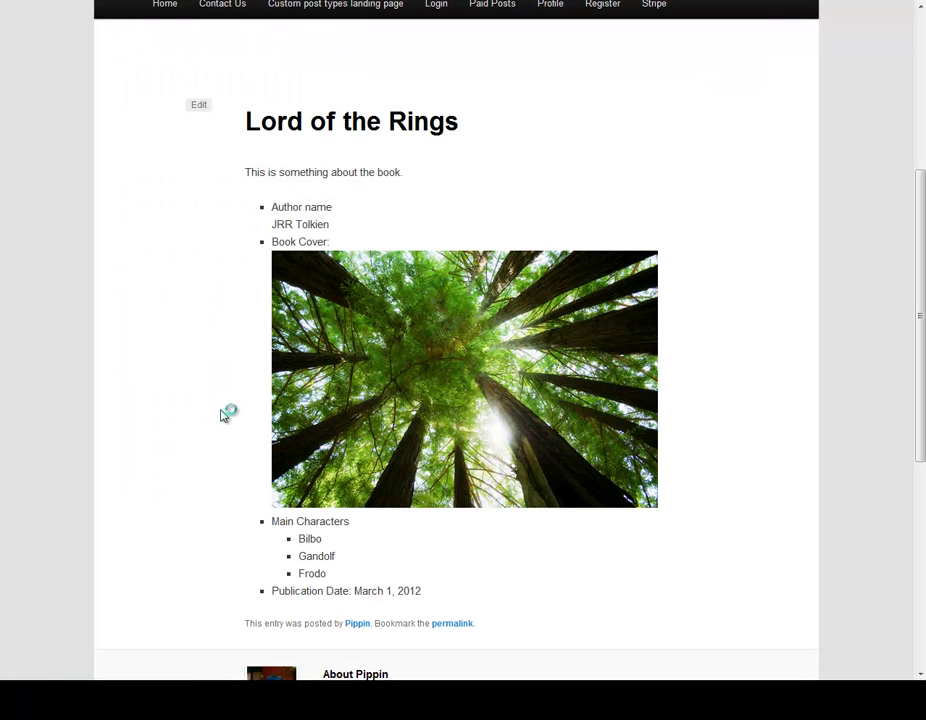
key("F5")
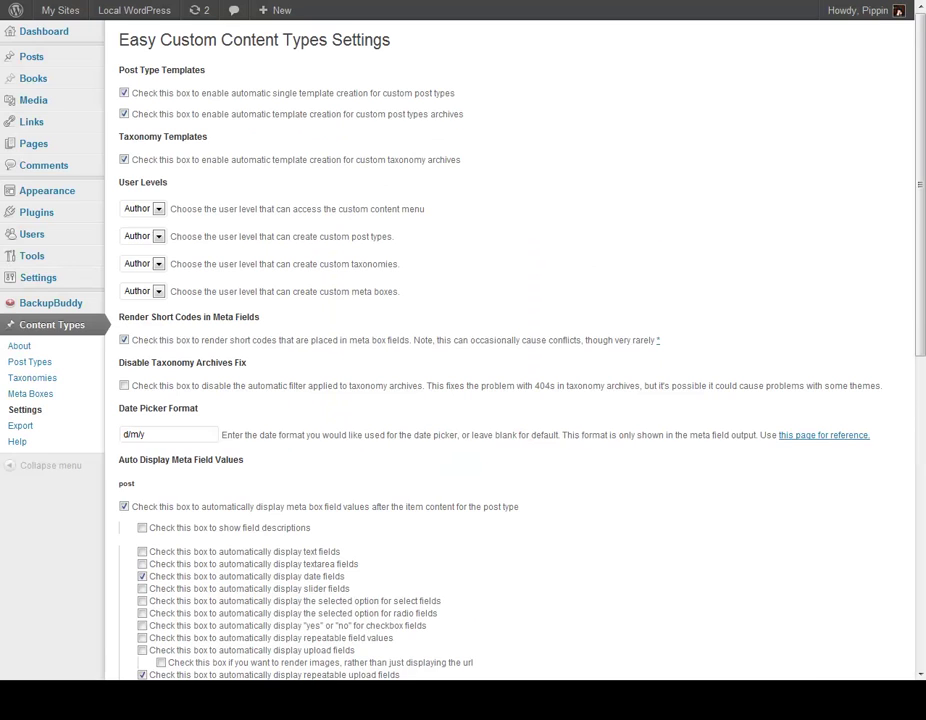
Turn off automatic display of all book field types and images, then save the options.
scroll(135, 460, "down", 10)
left_click(124, 351)
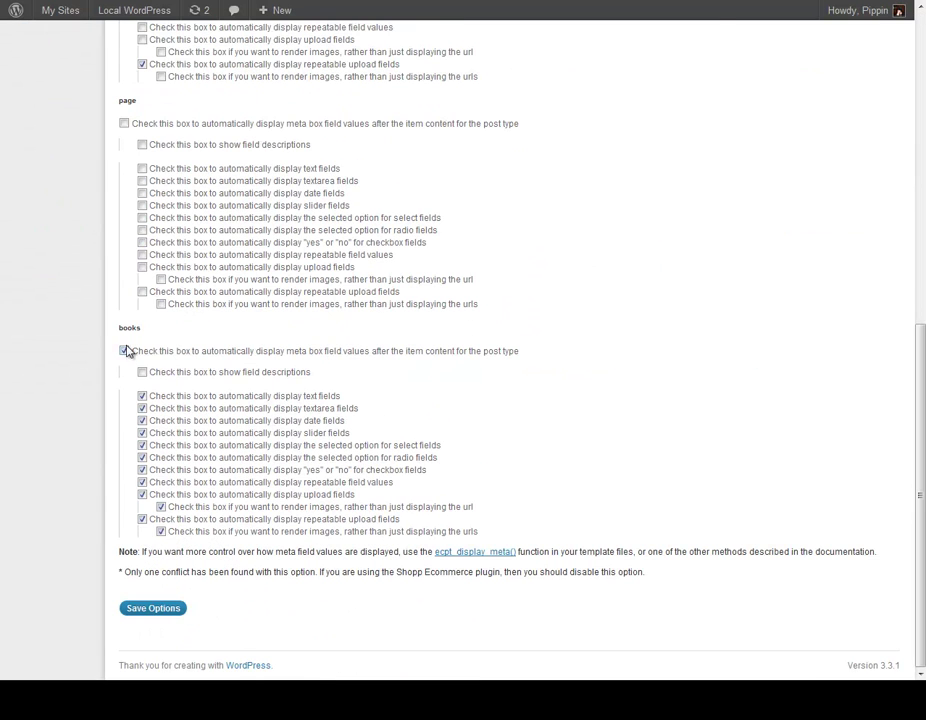
left_click(124, 351)
left_click(142, 396)
left_click(142, 408)
left_click(142, 420)
left_click(142, 433)
left_click(142, 445)
left_click(142, 457)
left_click(142, 482)
left_click(161, 507)
left_click(142, 519)
left_click(161, 531)
left_click(142, 469)
left_click(150, 608)
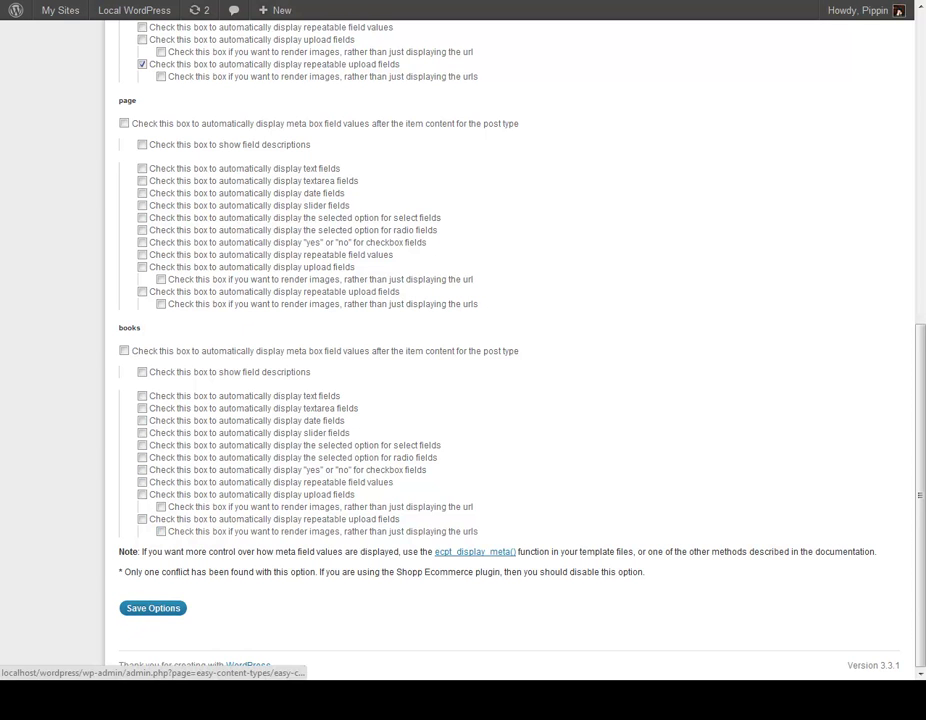
Reload the book page to confirm no field values show, then open the bookinformation fields.
key("ctrl+Tab")
key("F5")
scroll(217, 399, "down", 4)
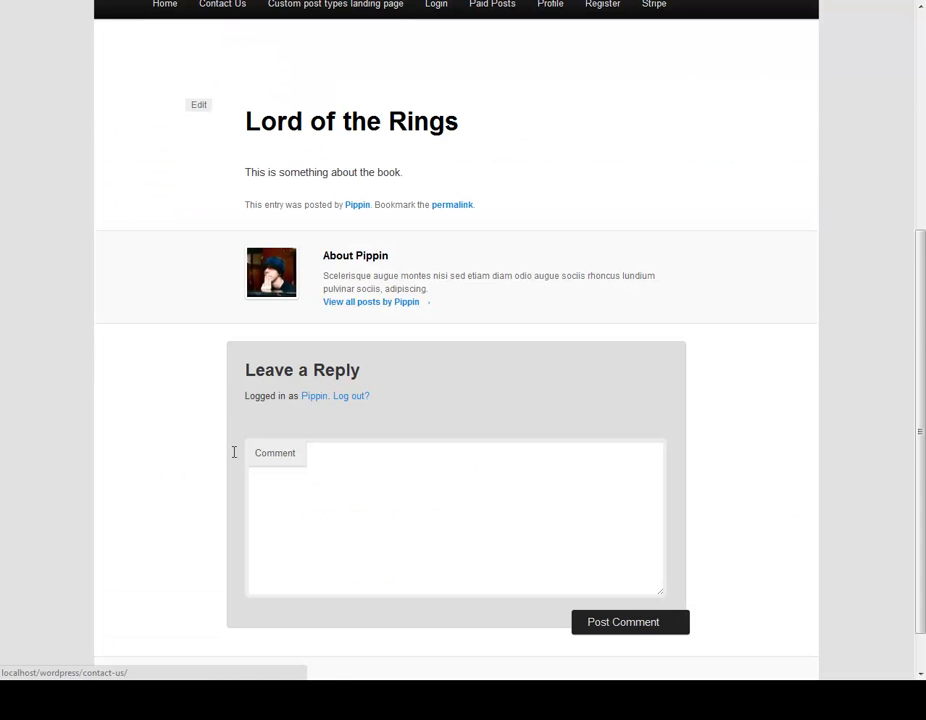
scroll(340, 160, "up", 2)
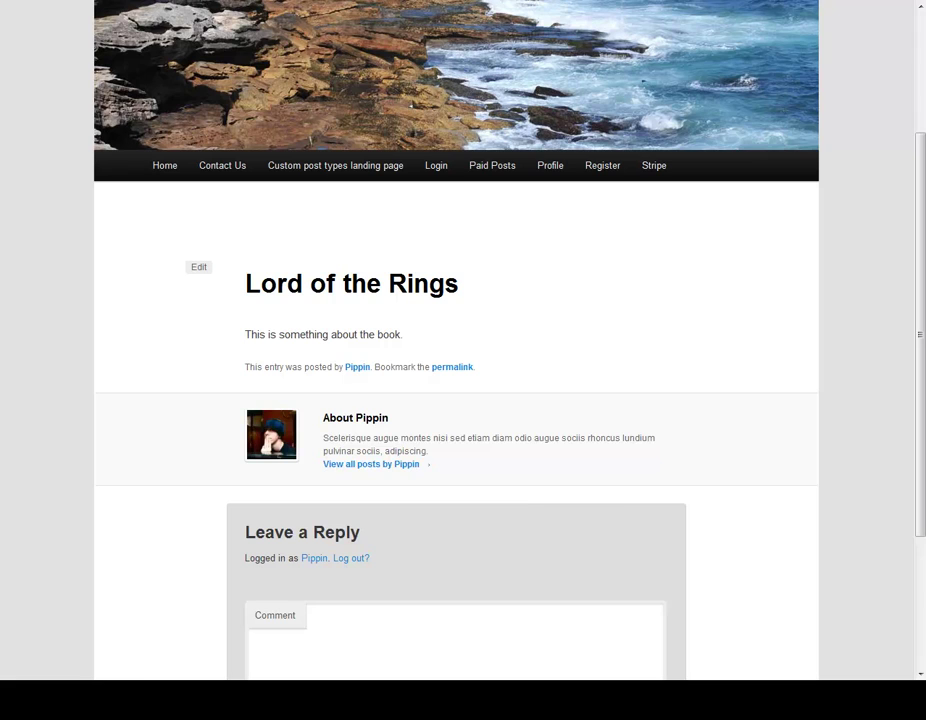
key("ctrl+Tab")
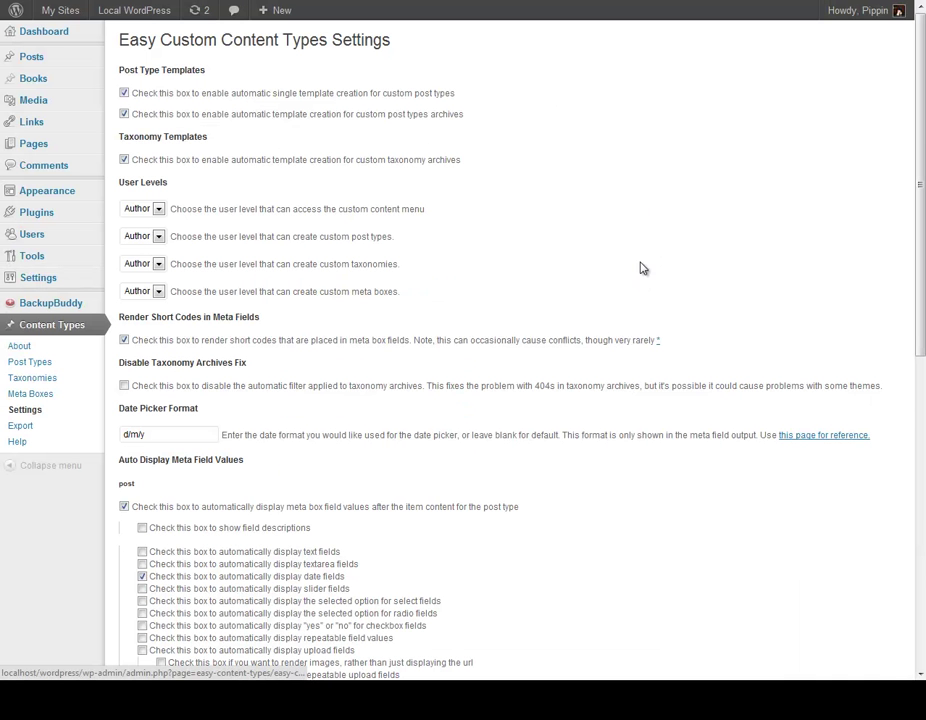
left_click(45, 396)
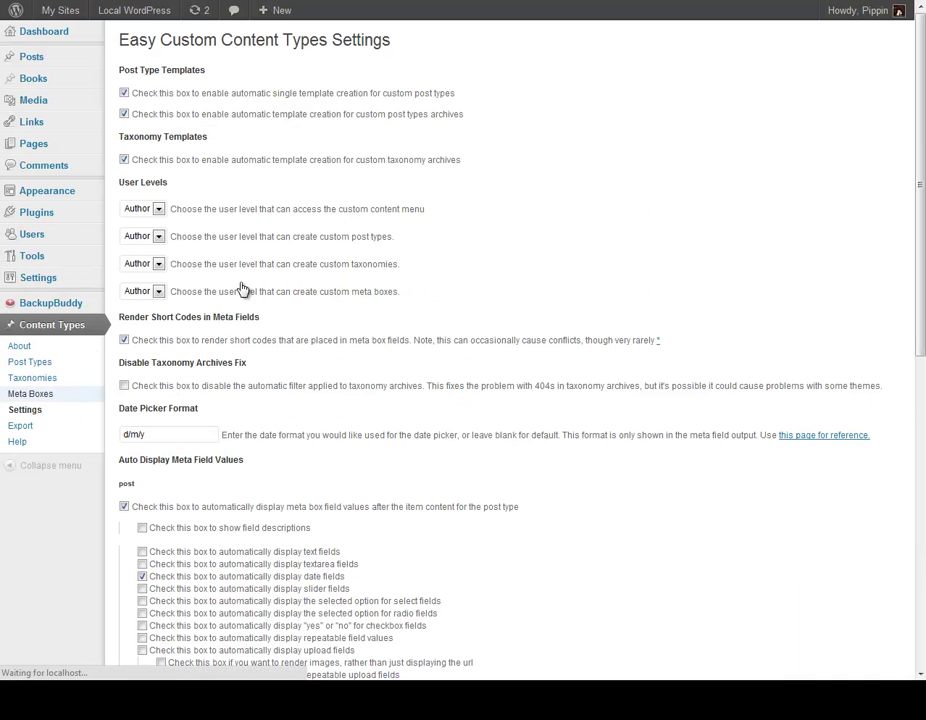
left_click(840, 95)
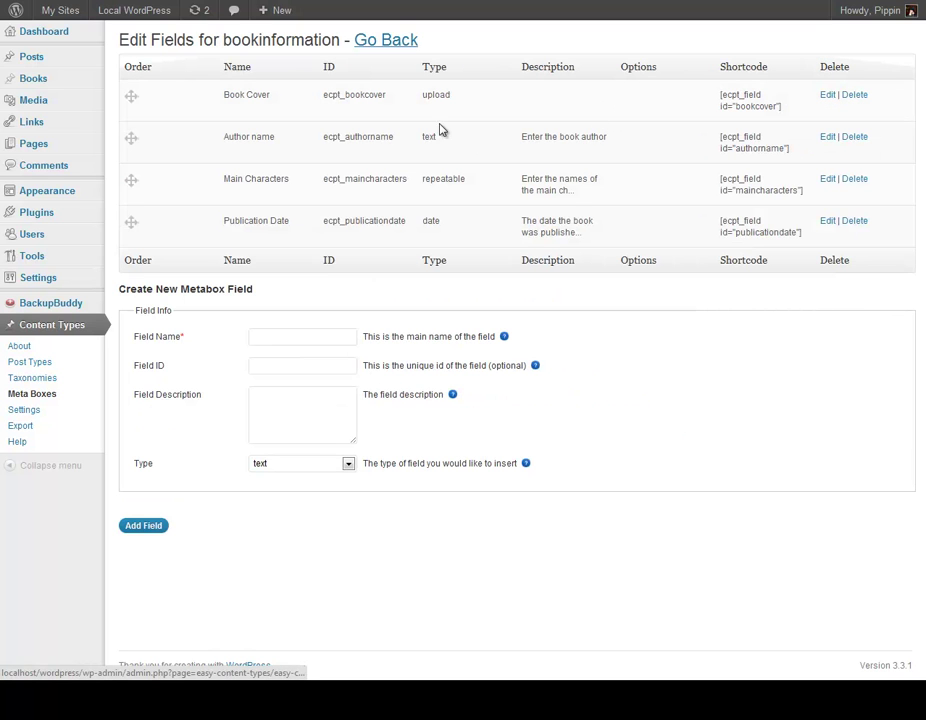
Paste the Author name shortcode [ecpt_field id="authorname"] into Lord of the Rings' content and update.
triple_click(795, 148)
key("ctrl+c")
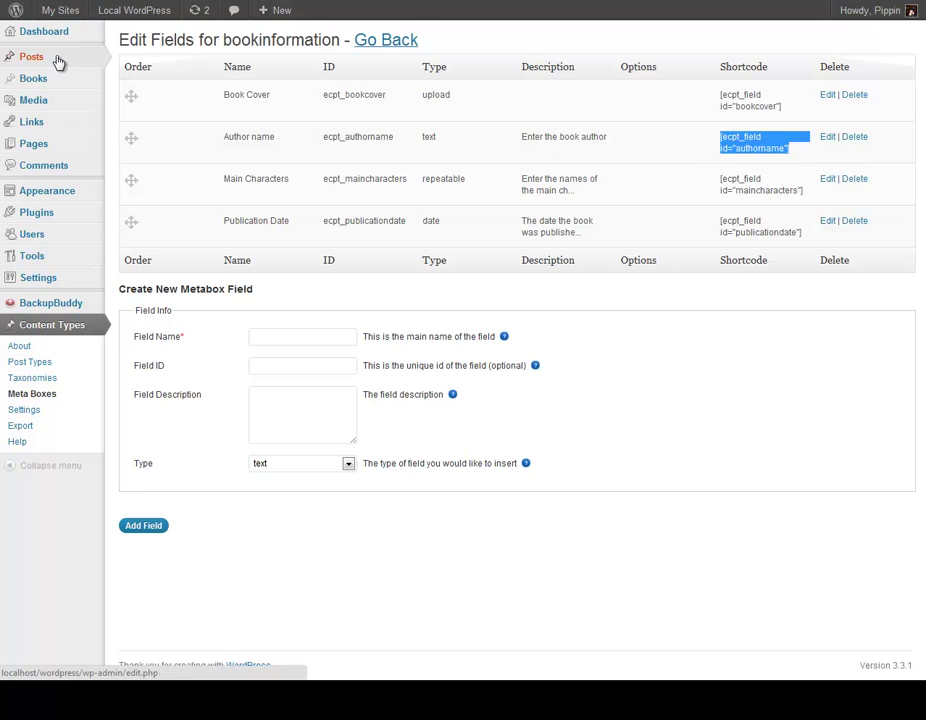
left_click(42, 80)
left_click(190, 147)
key("Return")
key("ctrl+v")
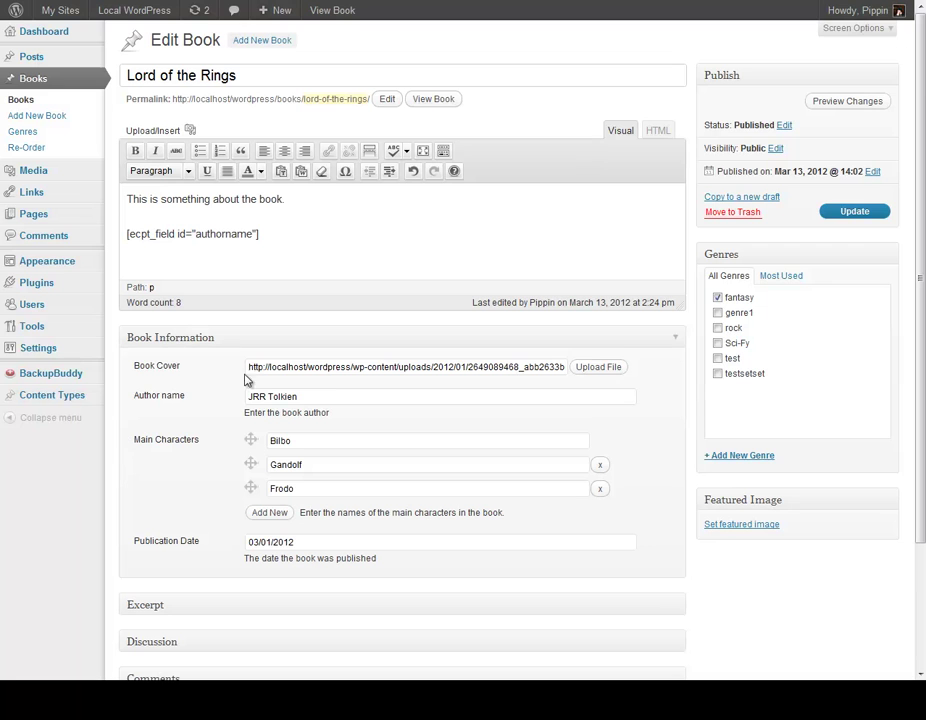
left_click(338, 401)
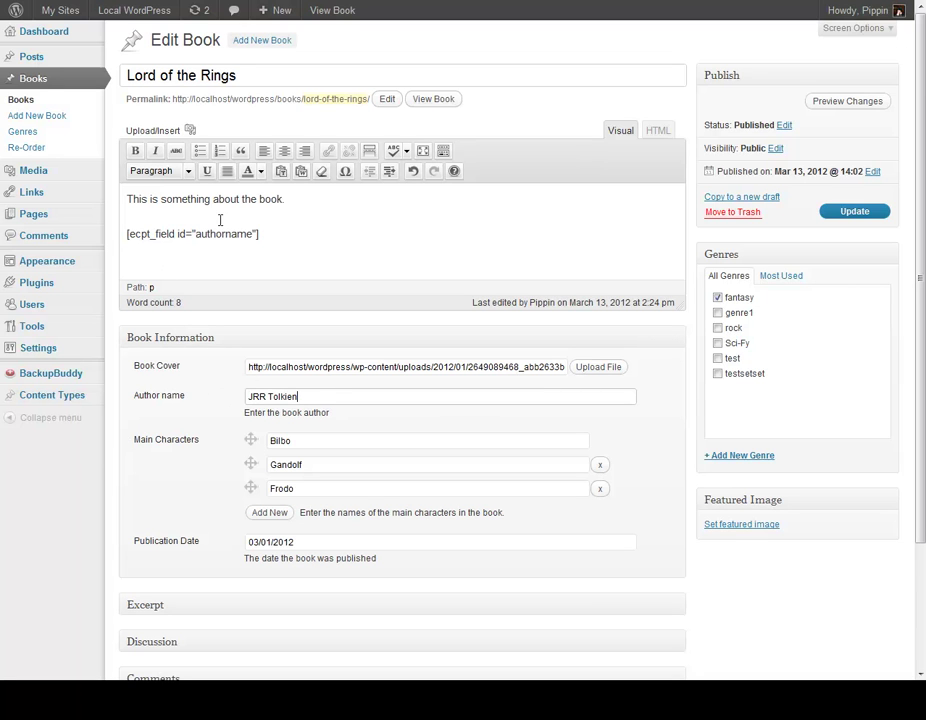
left_click(858, 212)
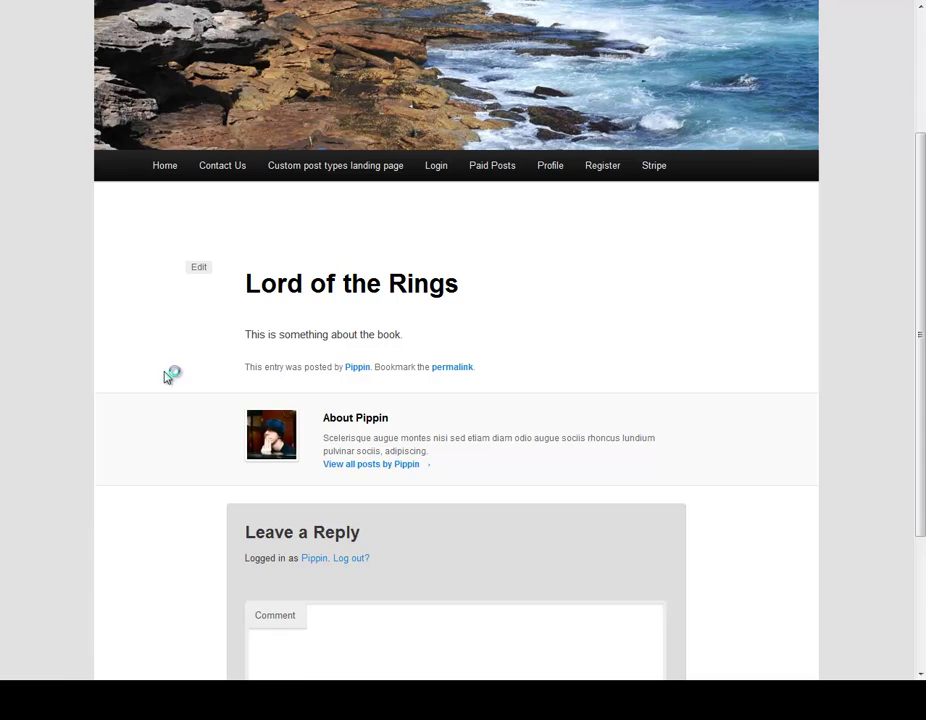
Check that JRR Tolkien appears on the book page, then reopen the book for editing.
left_click_drag(302, 369, 227, 369)
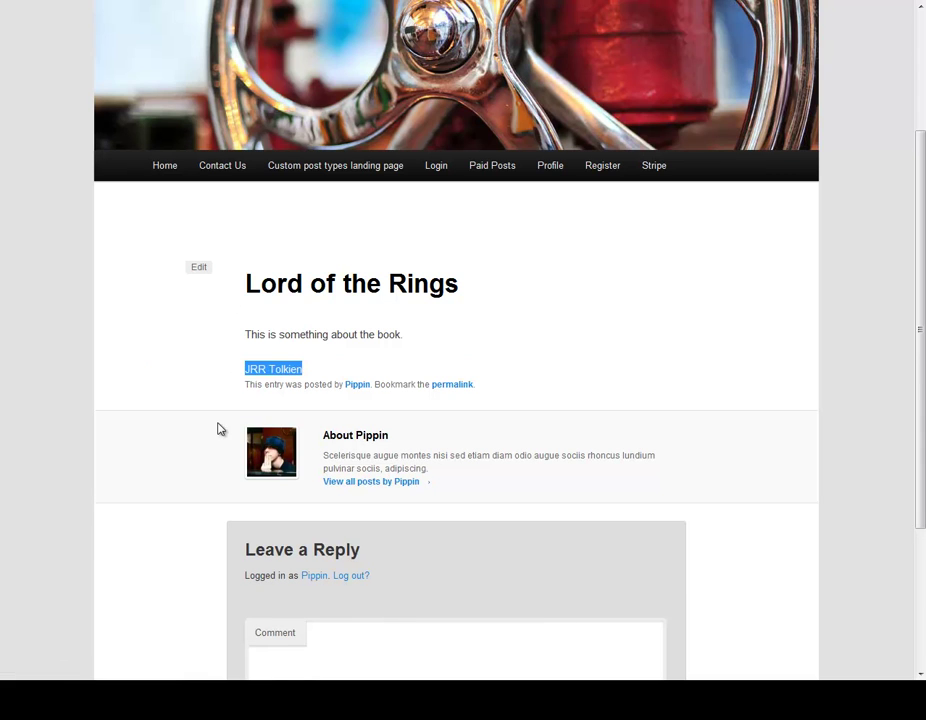
left_click(223, 358)
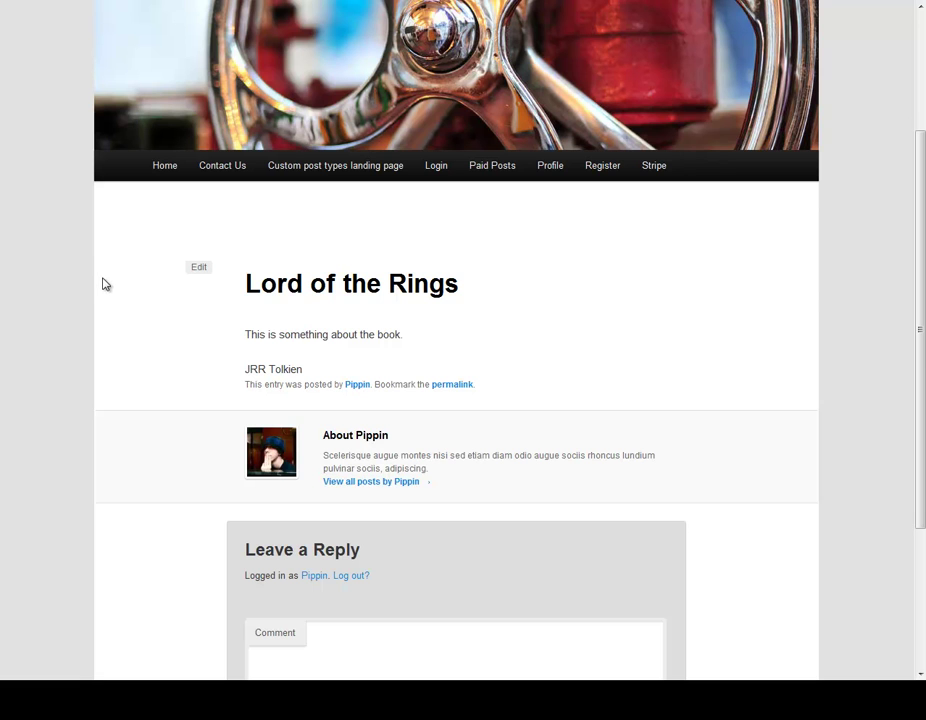
left_click(197, 267)
scroll(90, 344, "down", 3)
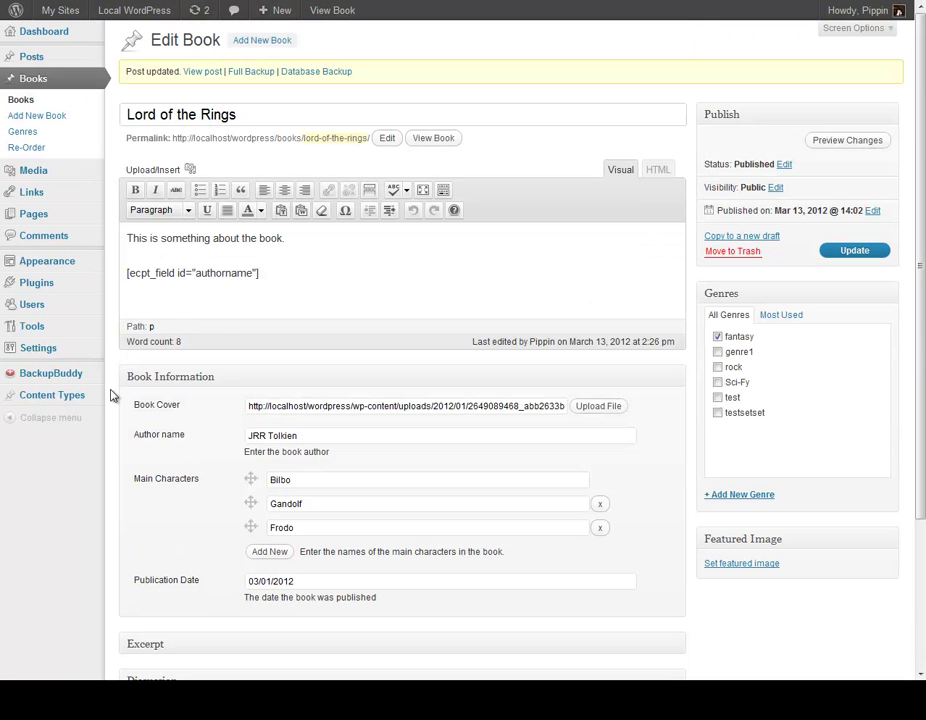
Open Content Types > Export and expand, then collapse, the Custom Post Type and Taxonomy export code.
mouse_move(30, 395)
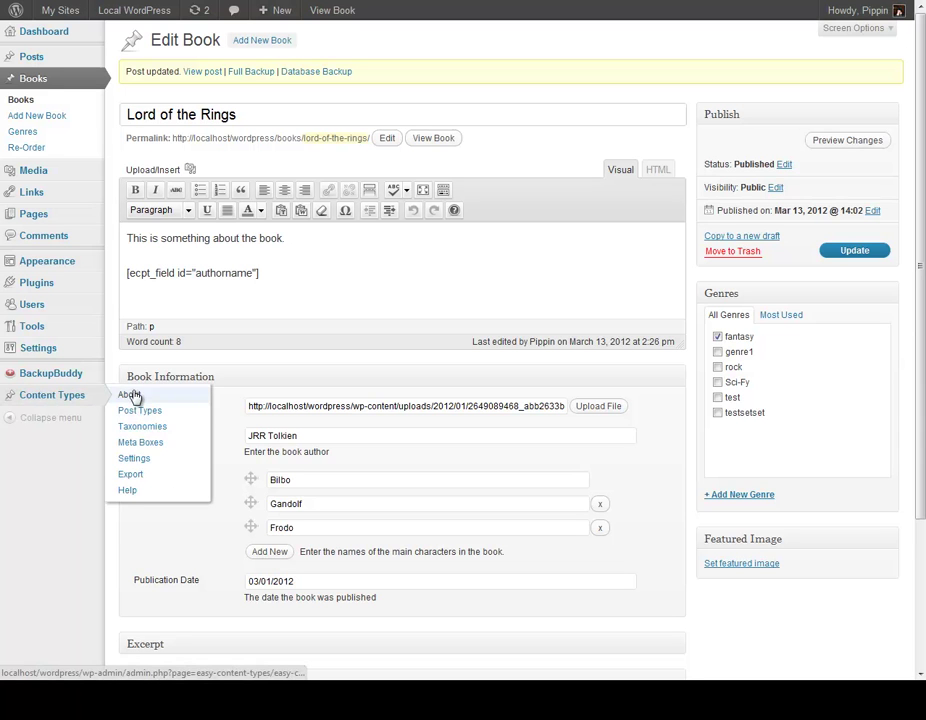
left_click(151, 476)
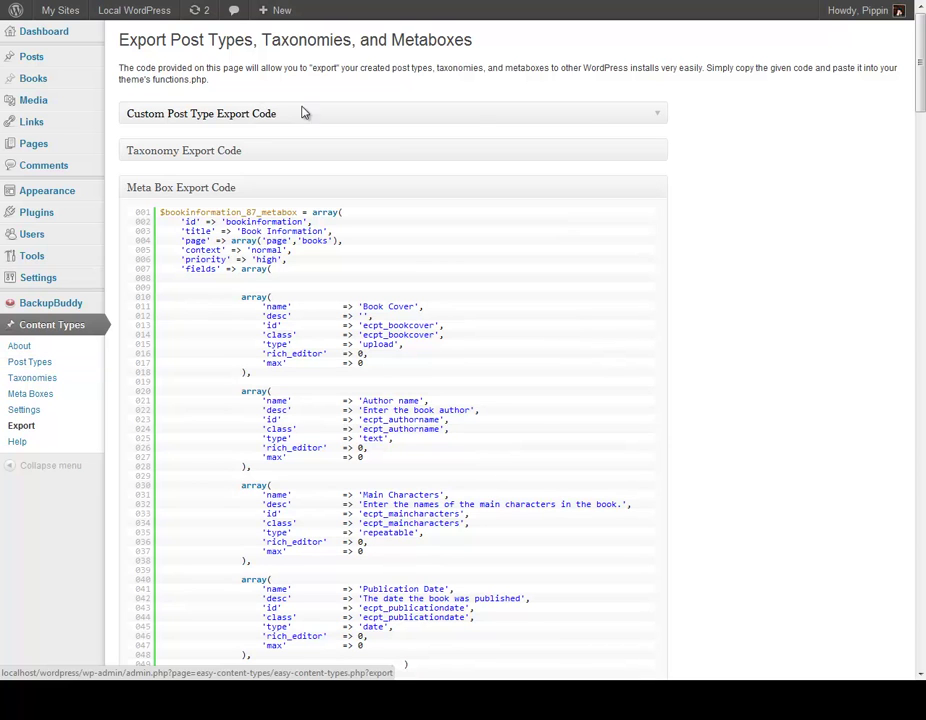
left_click(234, 114)
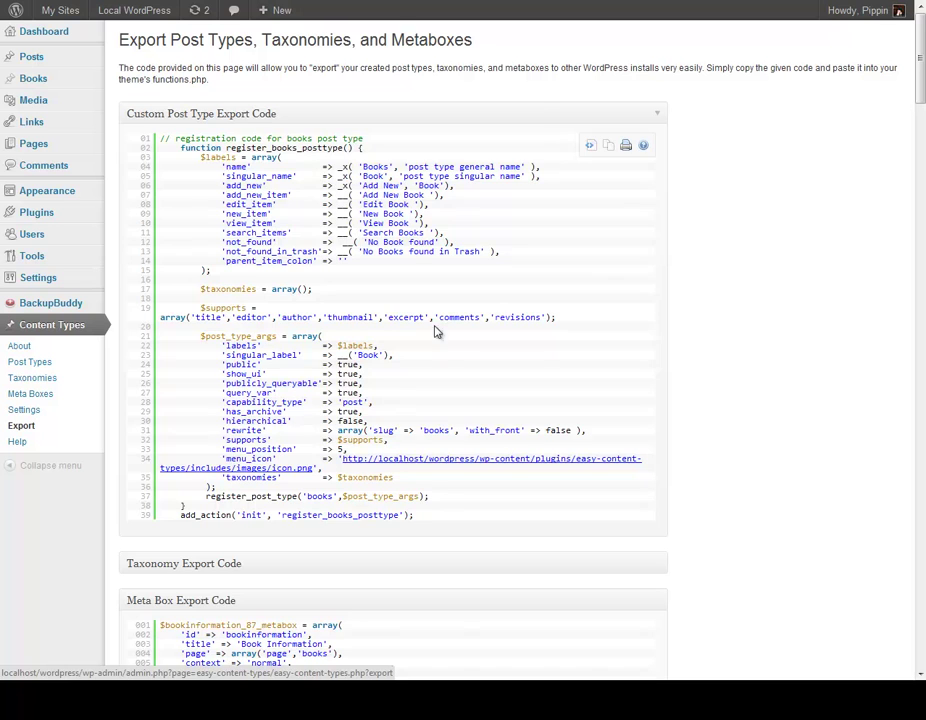
left_click(533, 108)
left_click(383, 148)
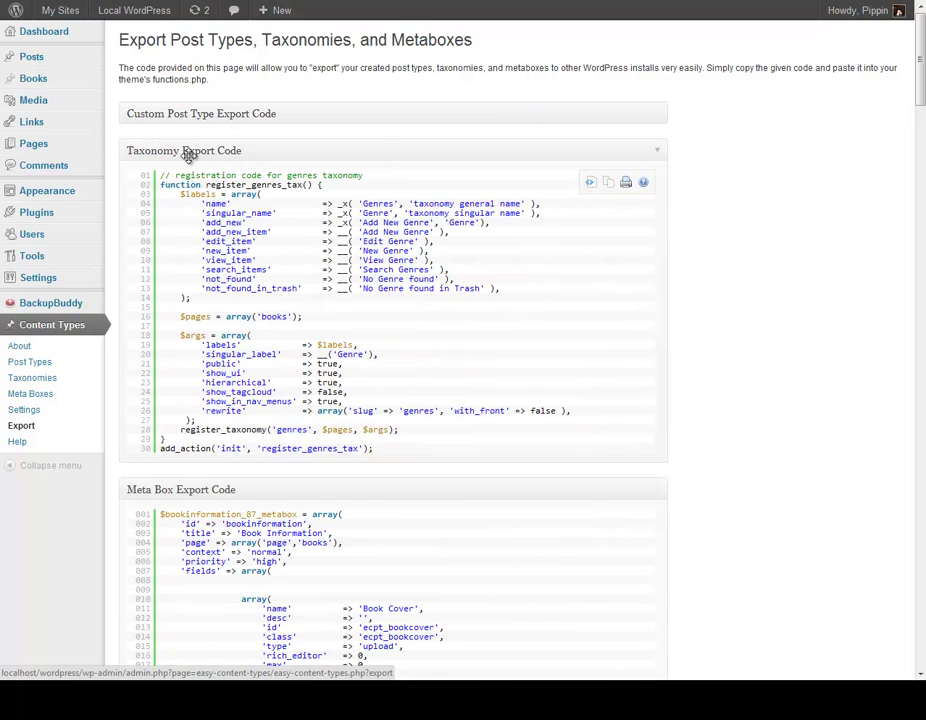
scroll(213, 205, "down", 4)
scroll(213, 205, "up", 4)
left_click(190, 150)
scroll(252, 190, "down", 2)
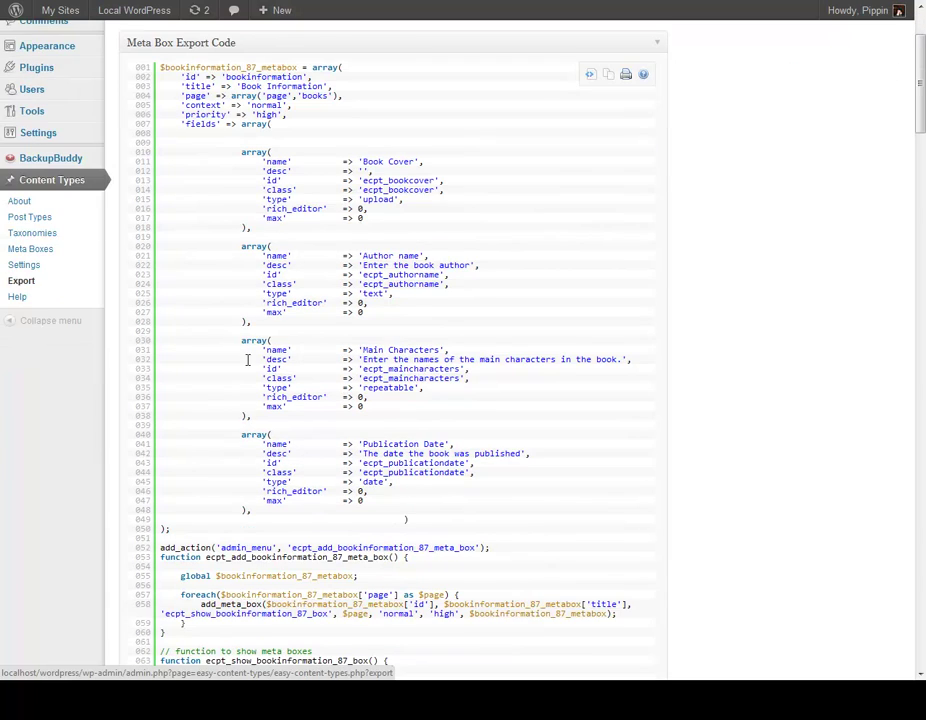
scroll(239, 331, "up", 2)
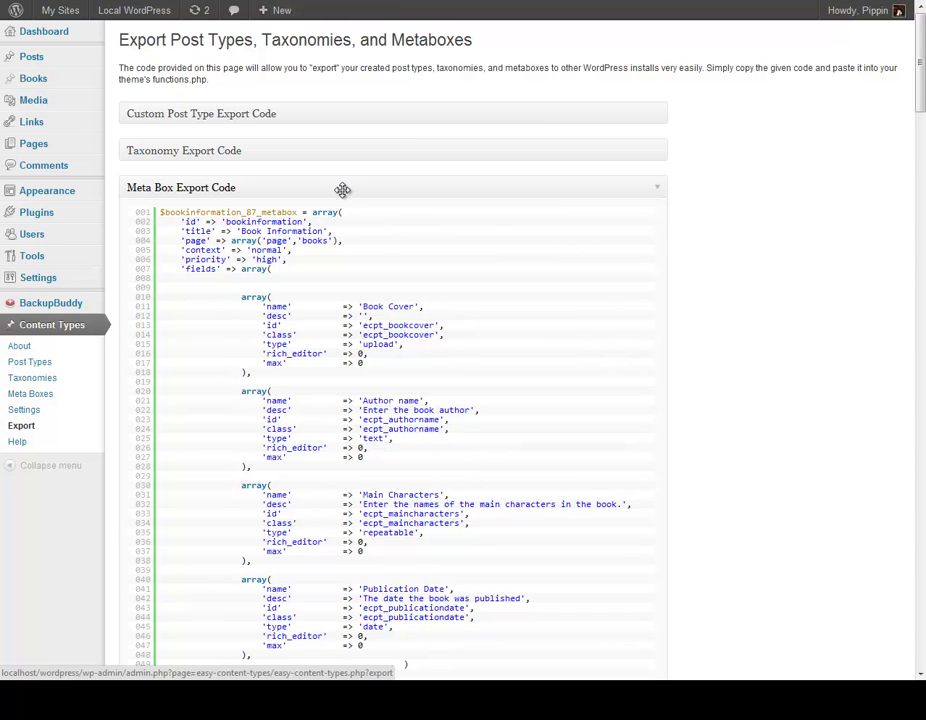
left_click(56, 82)
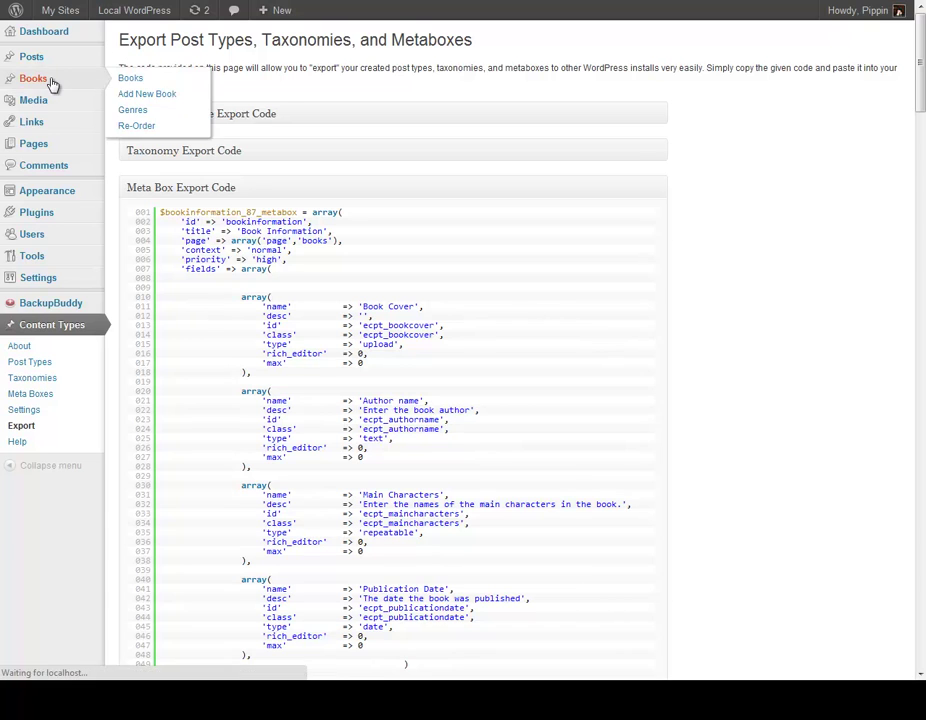
Open the Lord of the Rings book, then the Easy Content Types About page.
left_click(207, 145)
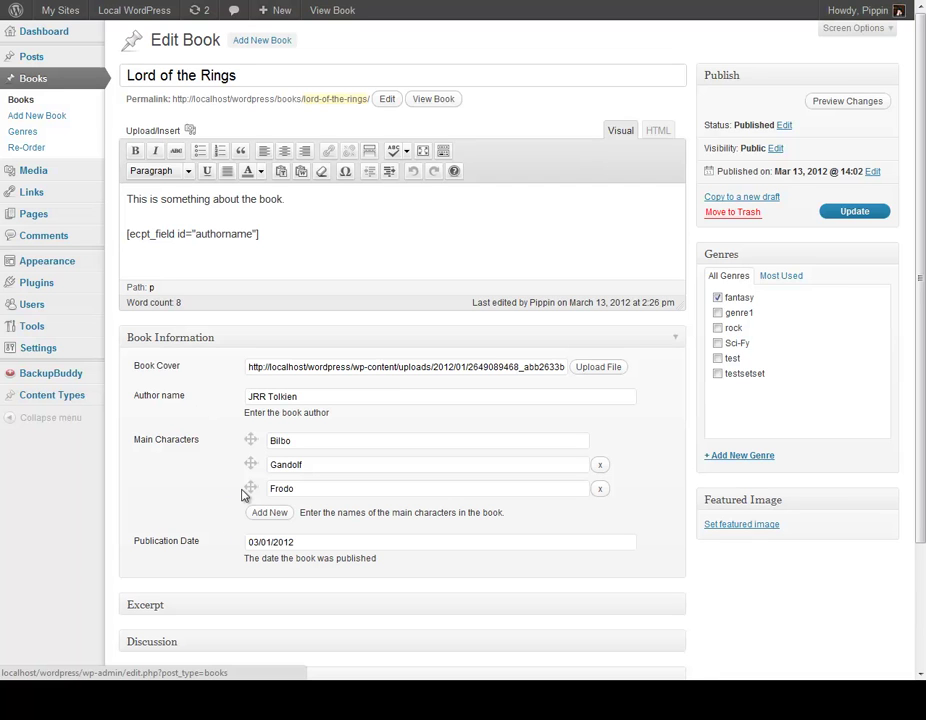
mouse_move(61, 404)
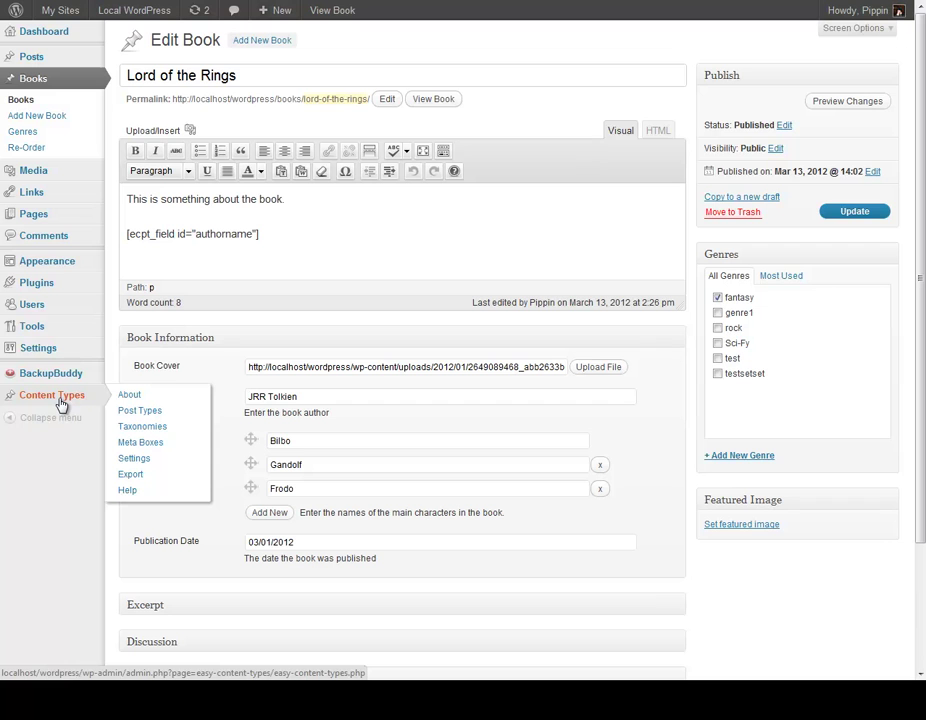
left_click(61, 404)
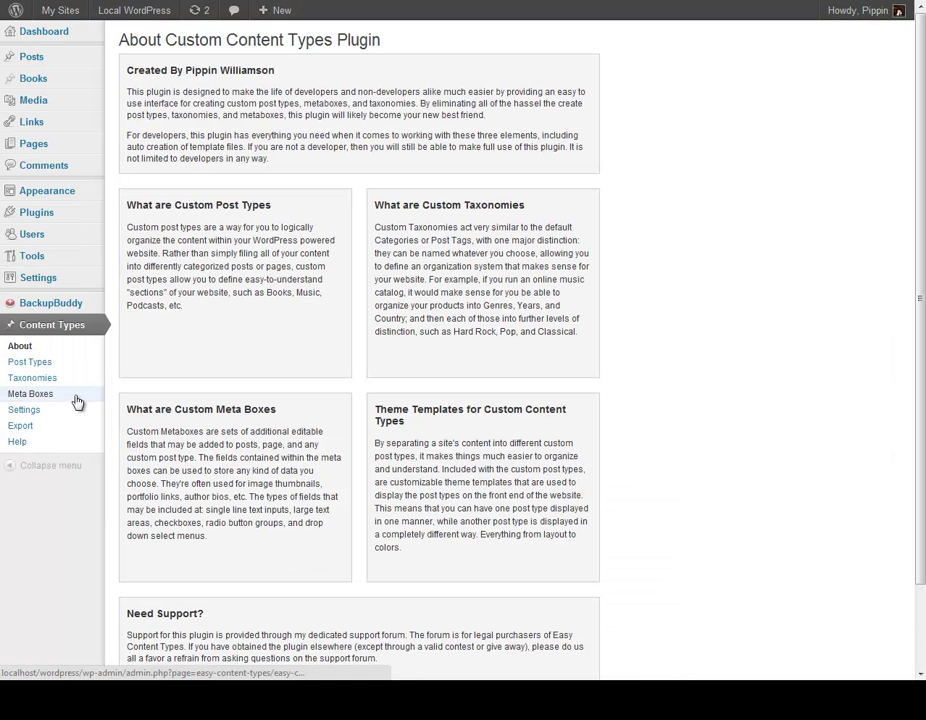
Edit the books post type to untick Revisions, Thumbnail, Excerpt and Comments support, and update it.
left_click(46, 363)
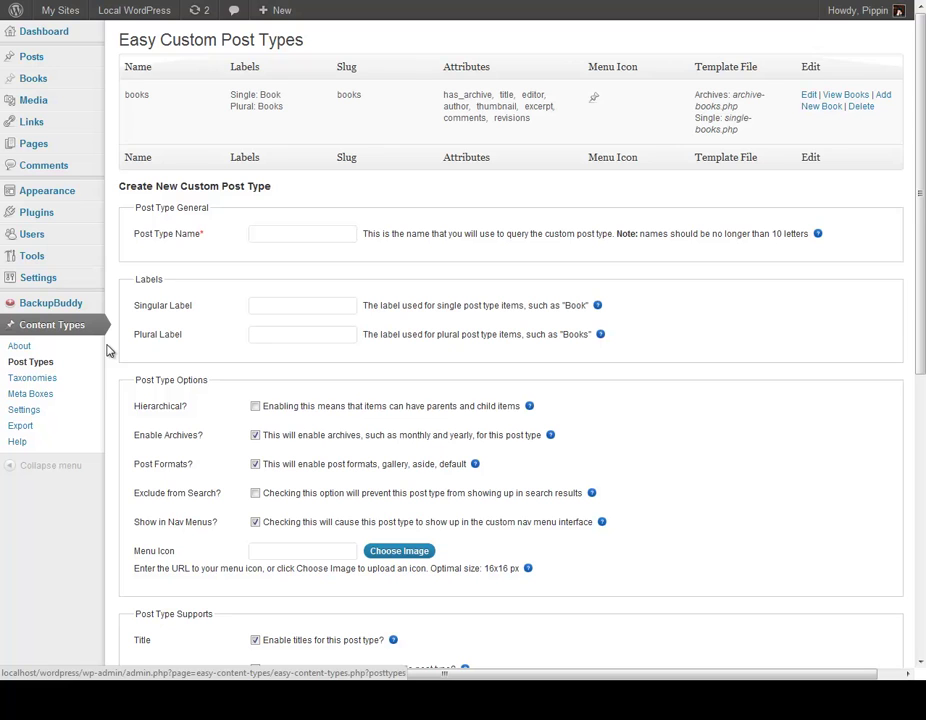
mouse_move(83, 90)
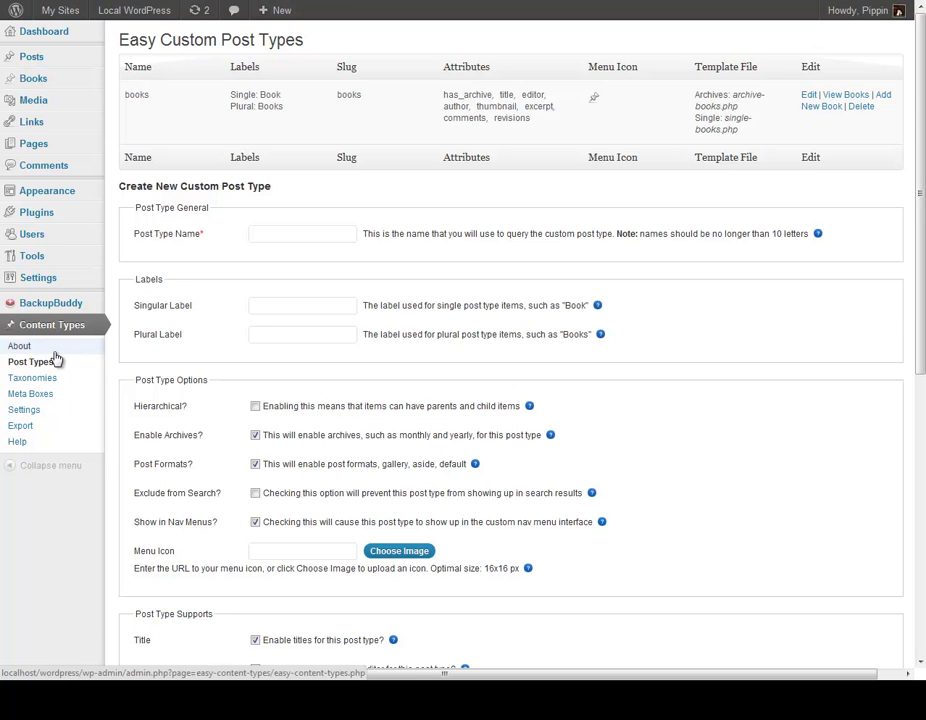
left_click(279, 233)
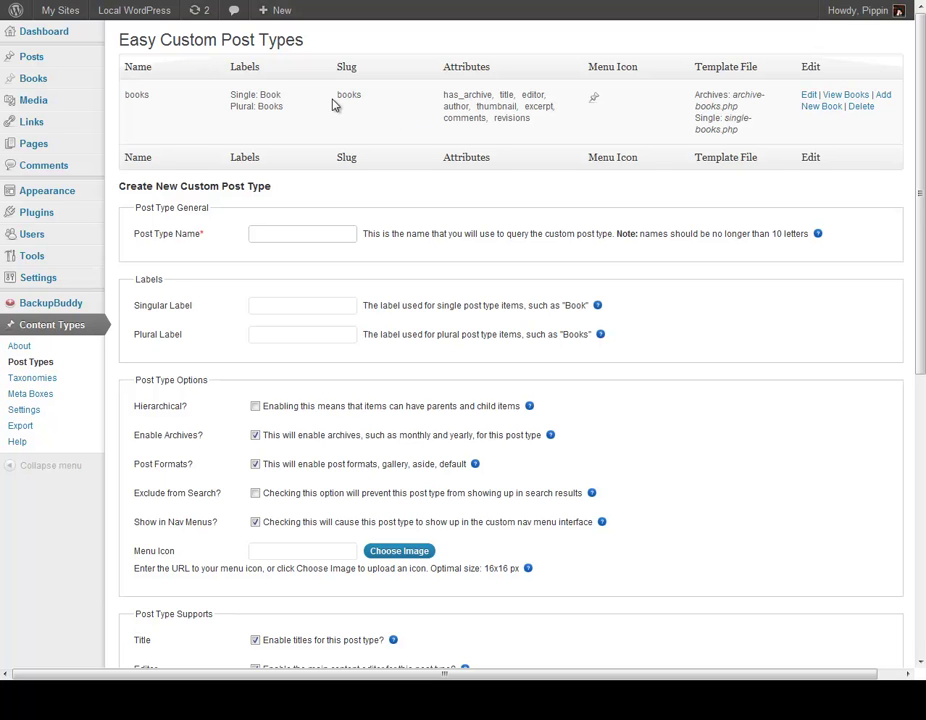
left_click(810, 96)
left_click(339, 134)
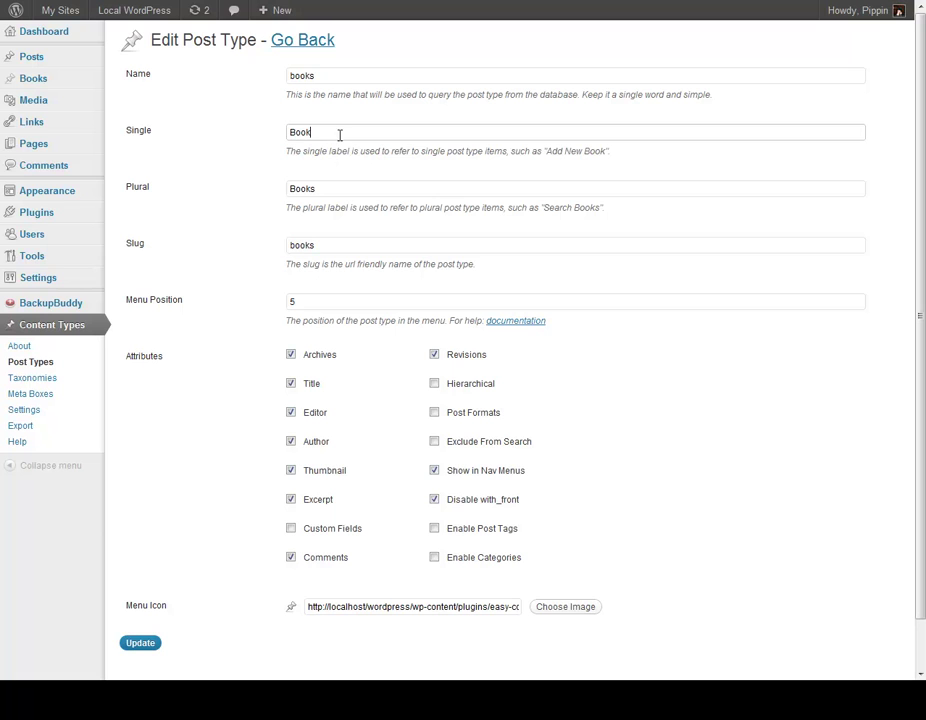
left_click(434, 354)
left_click(292, 473)
left_click(292, 502)
left_click(292, 559)
left_click(141, 646)
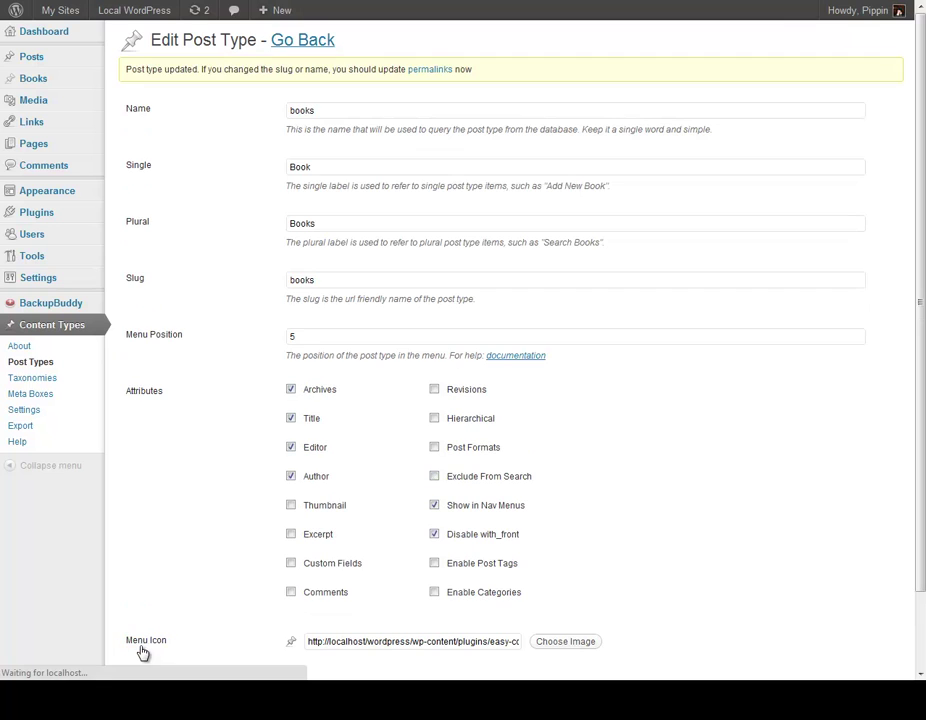
Open Lord of the Rings from the Books list, then untick Author support for books and save.
left_click(36, 78)
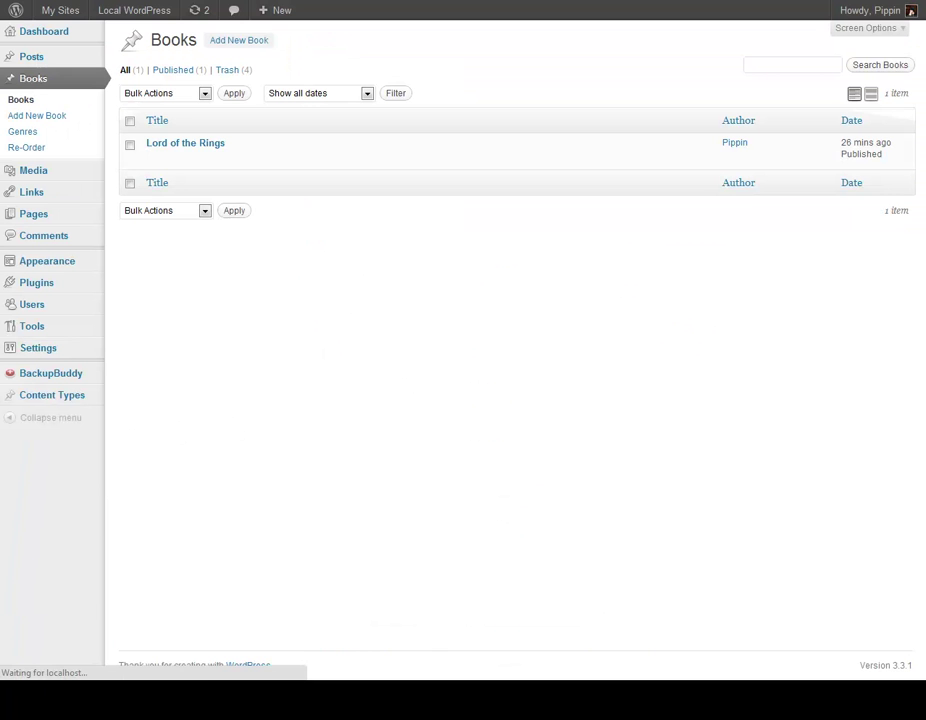
left_click(185, 145)
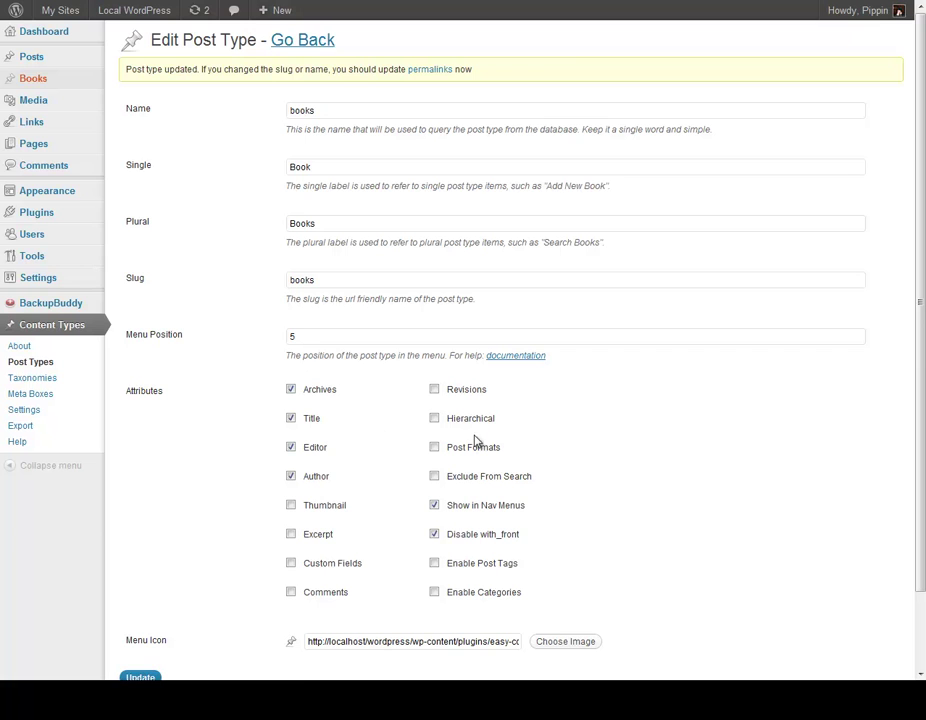
left_click(316, 483)
scroll(221, 554, "down", 2)
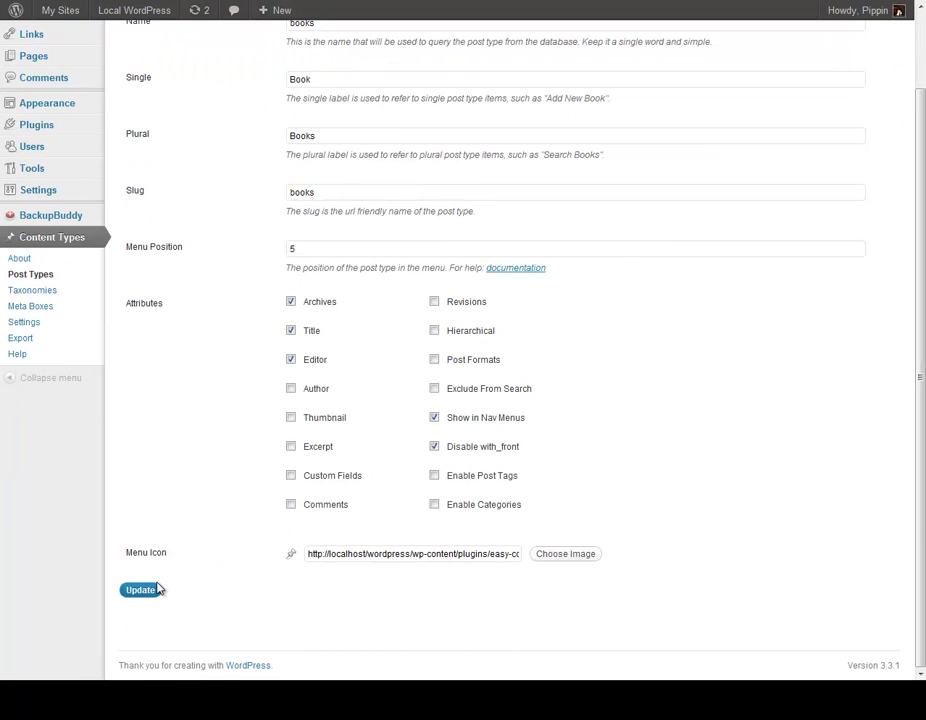
left_click(137, 595)
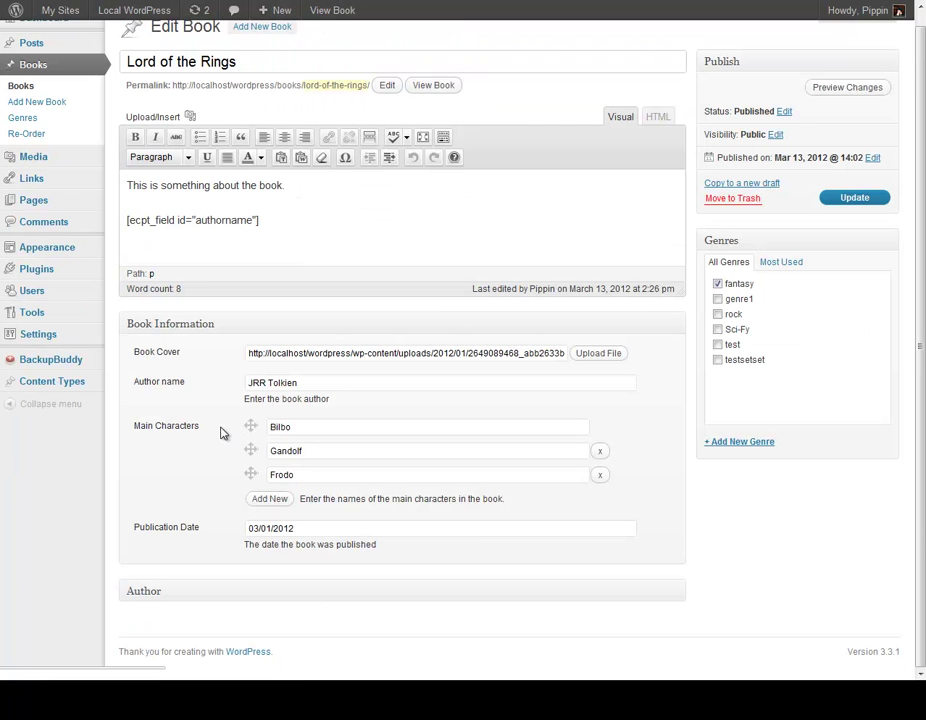
Re-enable Thumbnail support for Books, save, and reload the book editor to get Featured Image.
key("F5")
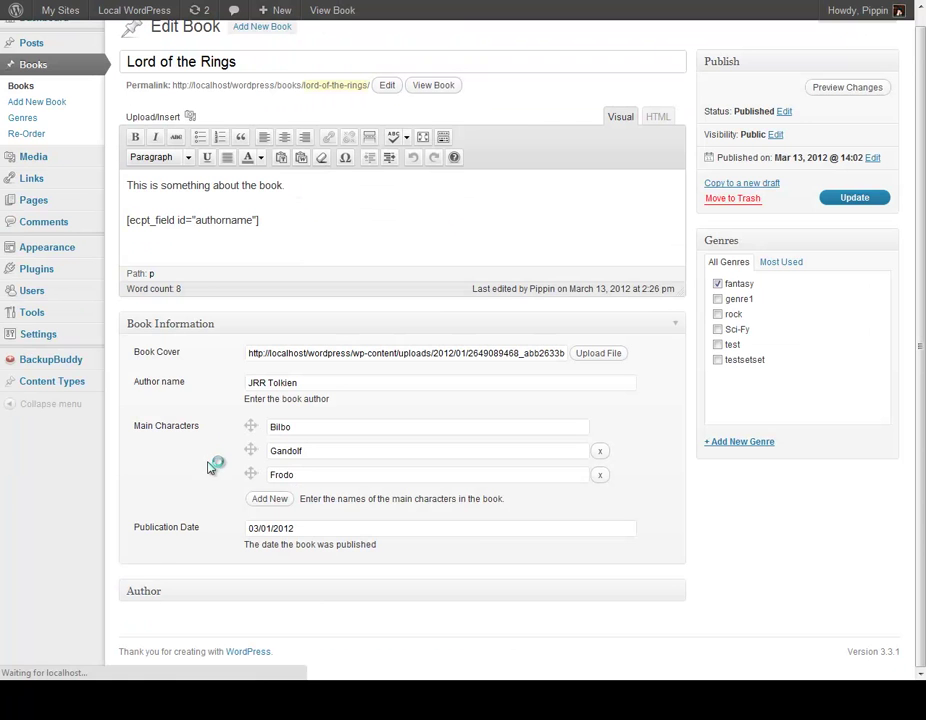
scroll(640, 420, "up", 1)
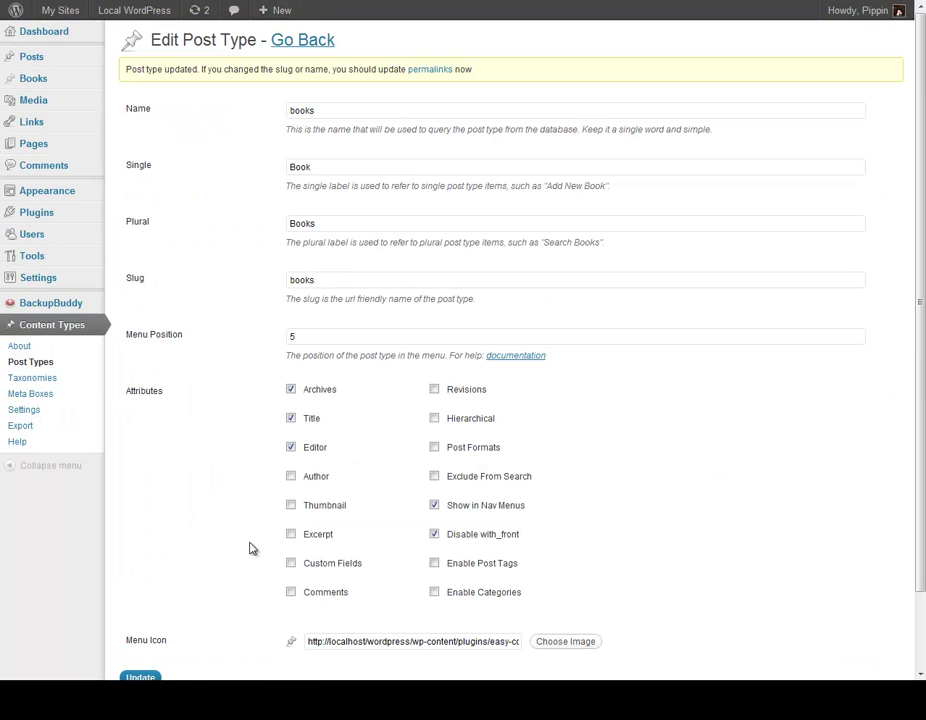
left_click(291, 505)
scroll(200, 570, "down", 2)
left_click(141, 590)
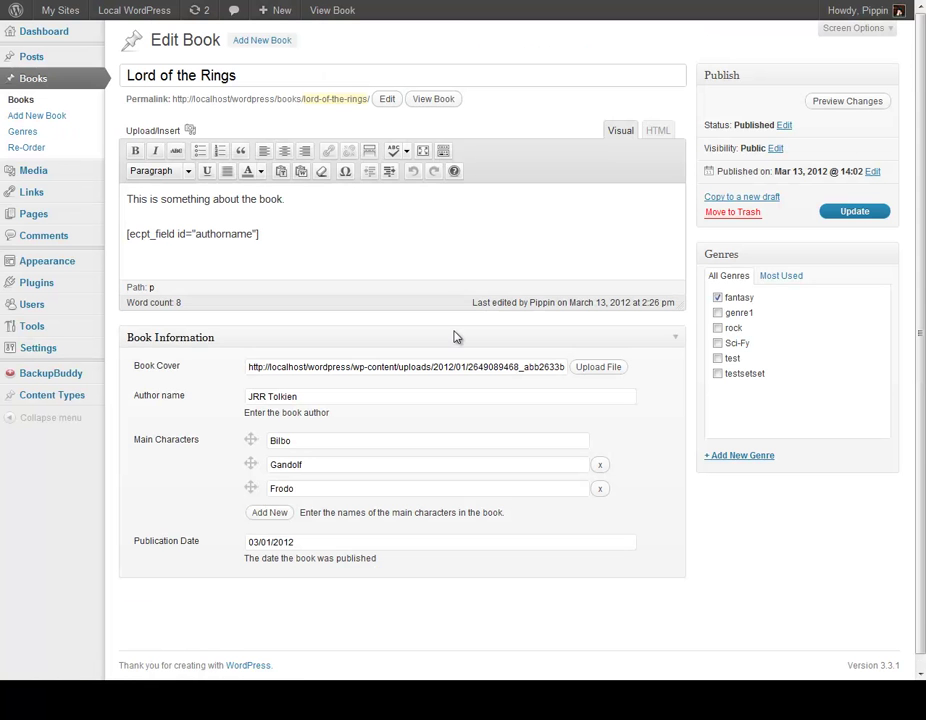
key("F5")
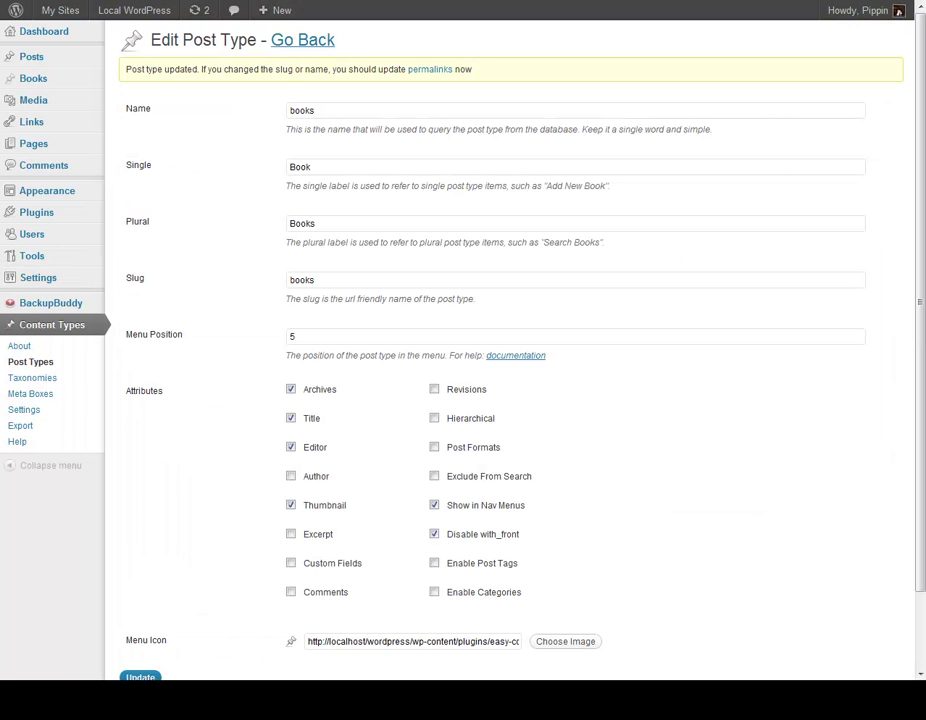
Duplicate Book Information, inspect the book editor, then delete the bookinformation_2 copy and confirm.
left_click(43, 395)
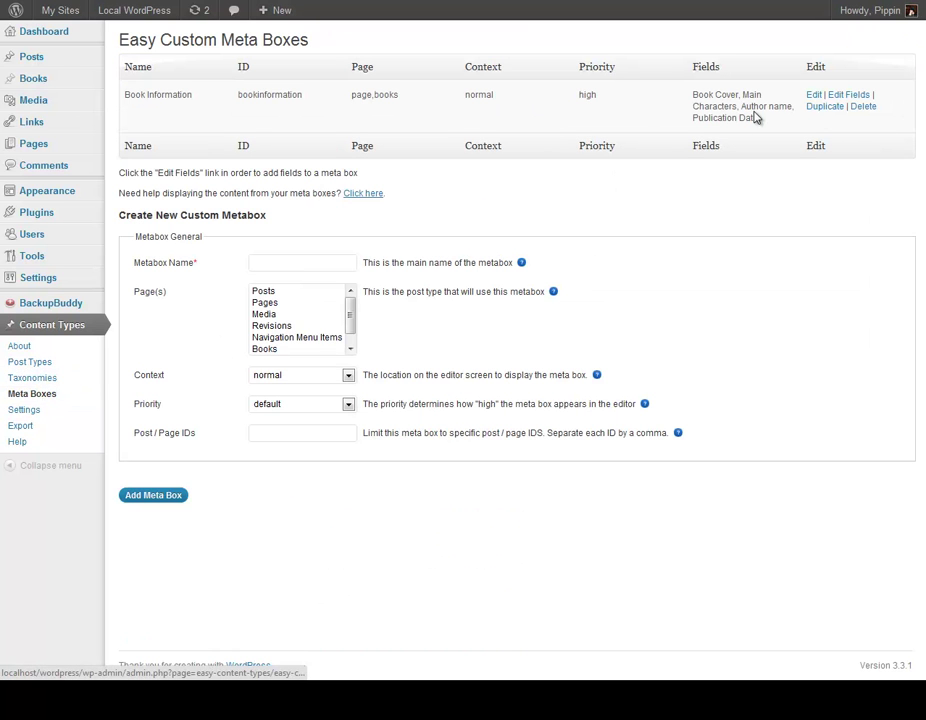
left_click(818, 108)
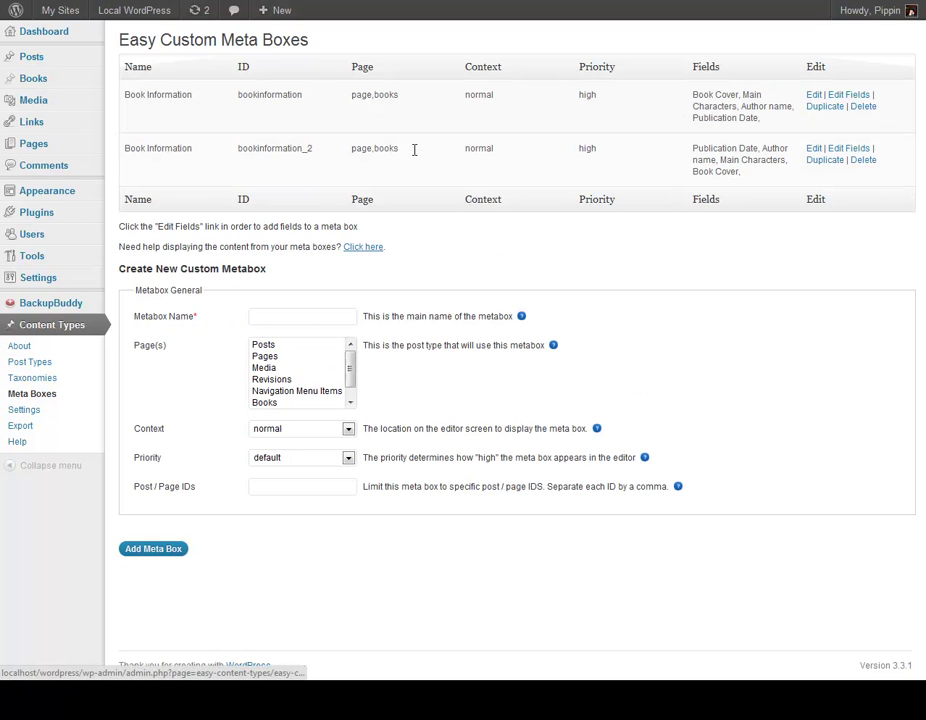
key("alt+Left")
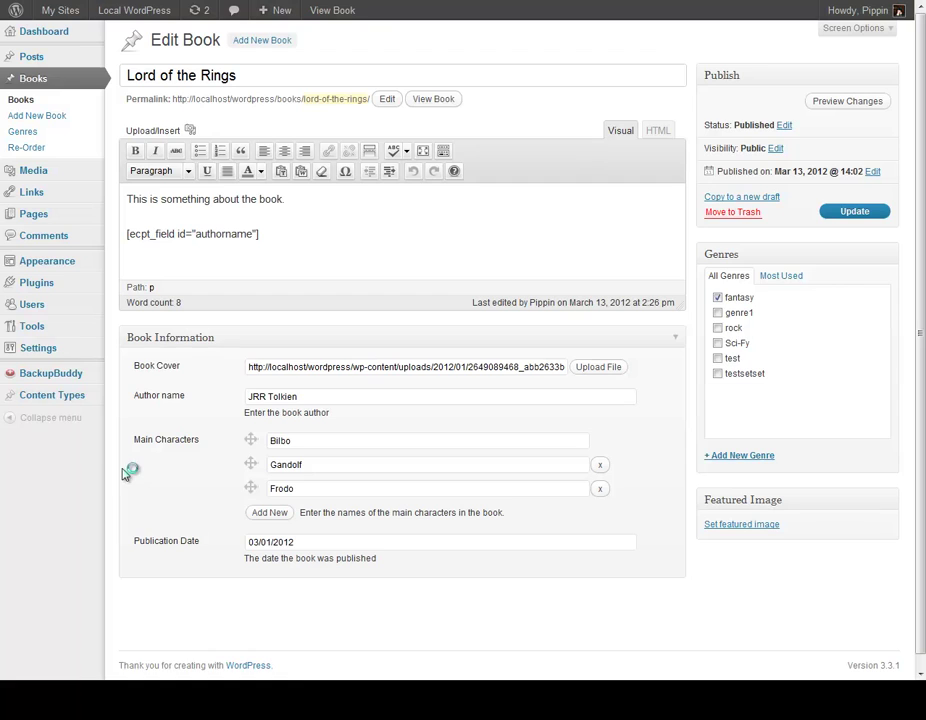
scroll(83, 511, "down", 3)
scroll(128, 436, "up", 1)
scroll(52, 358, "down", 1)
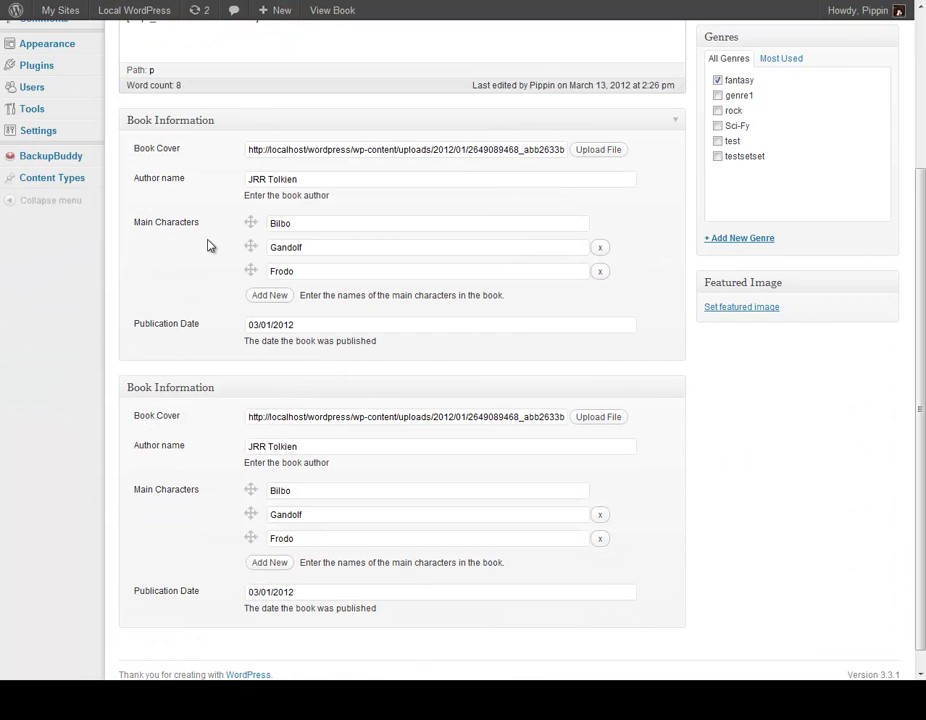
scroll(192, 463, "up", 3)
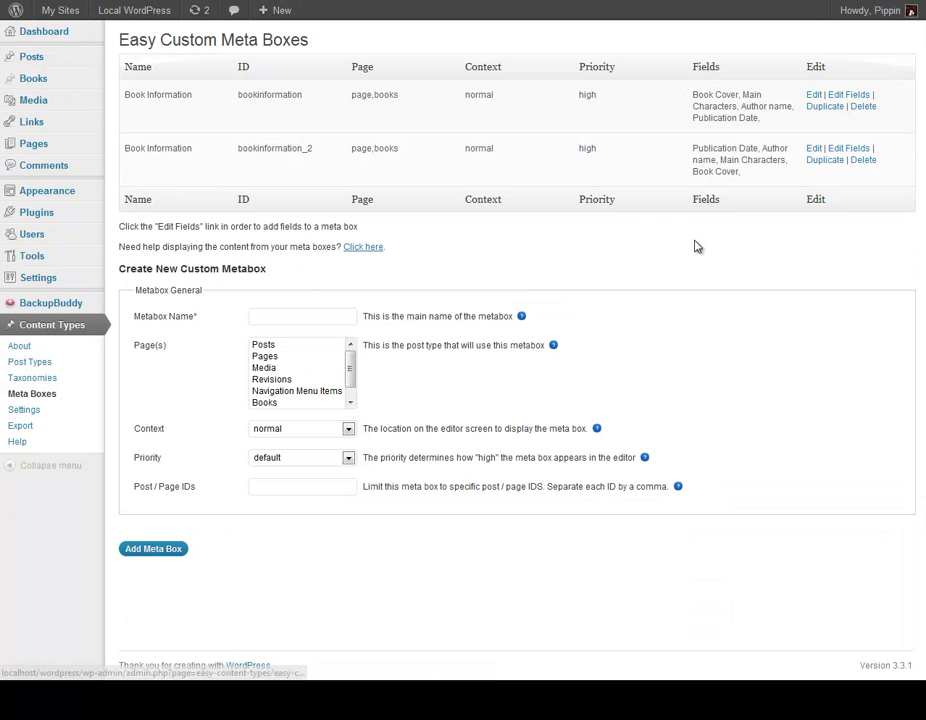
left_click(862, 160)
left_click(481, 336)
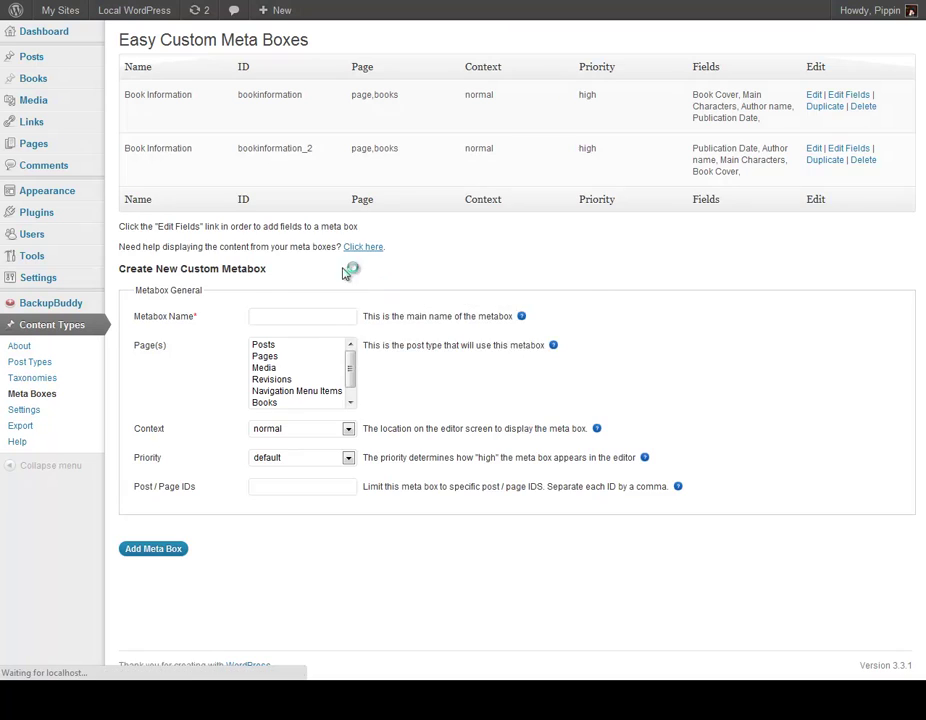
Open the Book Information meta box settings alongside the Contact Us page editor.
left_click(814, 95)
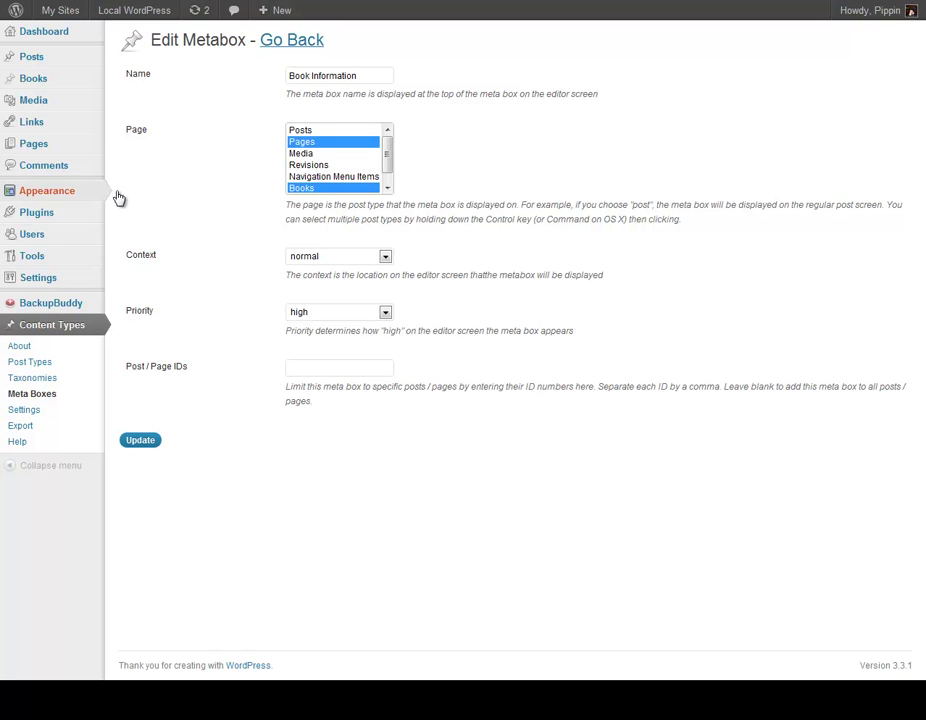
left_click(35, 144)
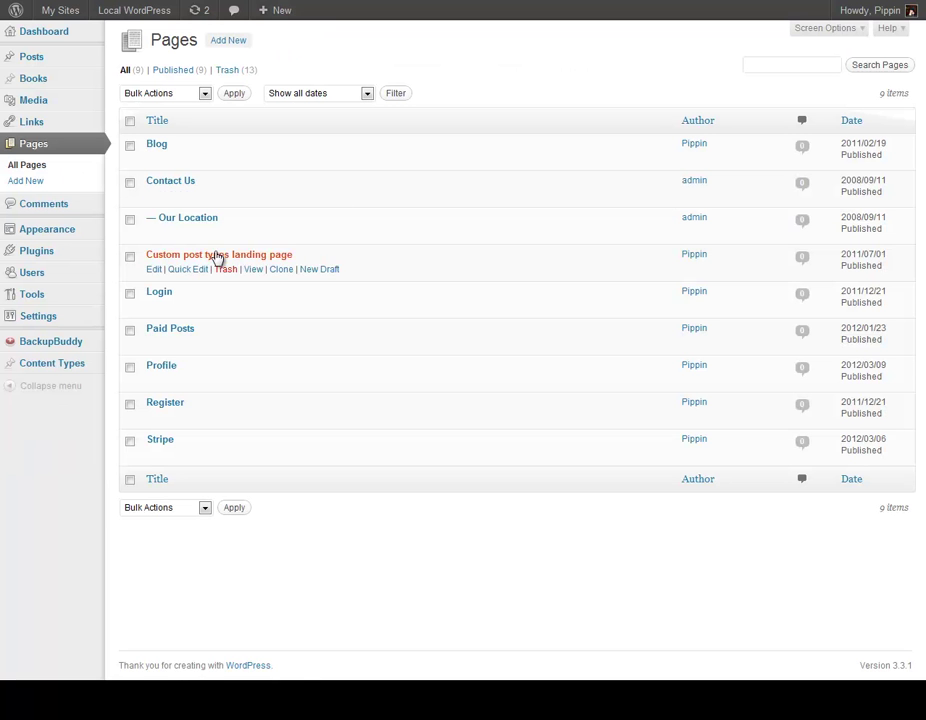
left_click(176, 183)
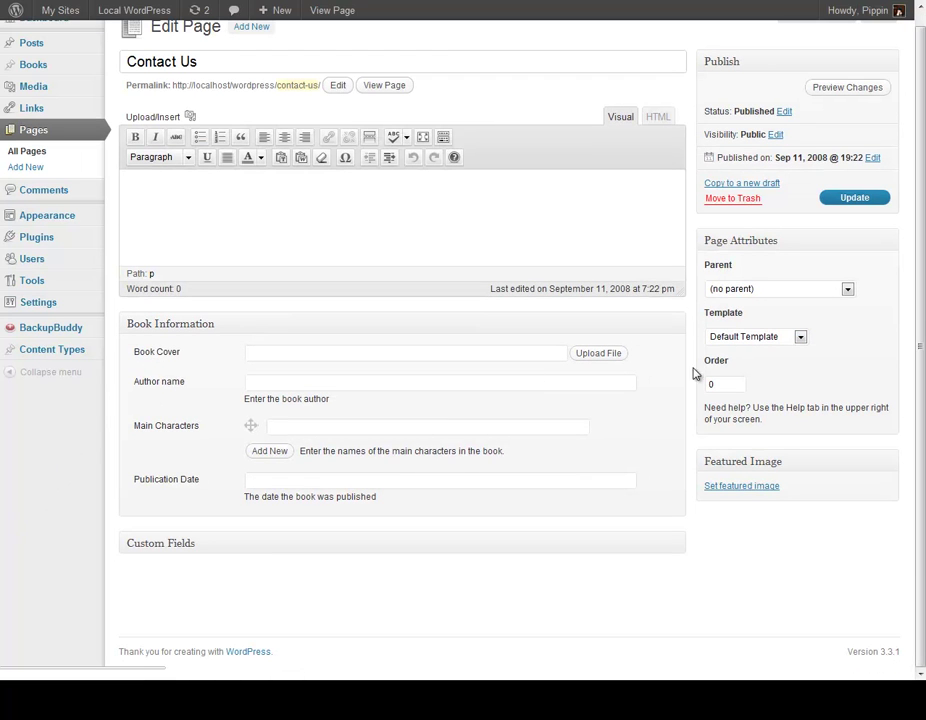
scroll(682, 337, "up", 1)
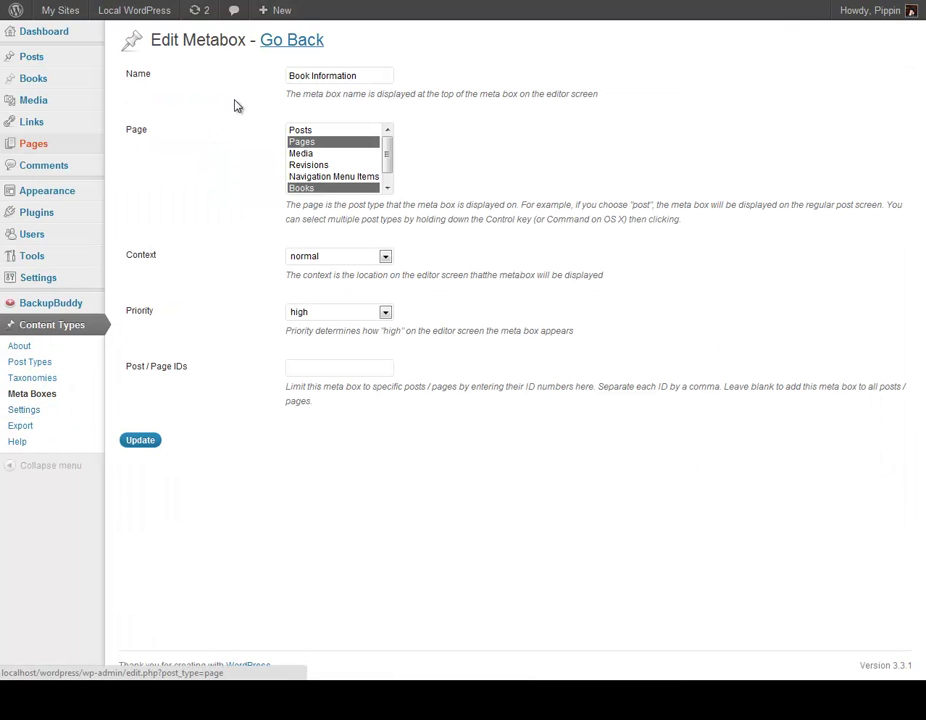
Restrict Book Information to Books only and confirm Contact Us no longer shows it.
left_click(312, 144, "ctrl")
left_click(145, 441)
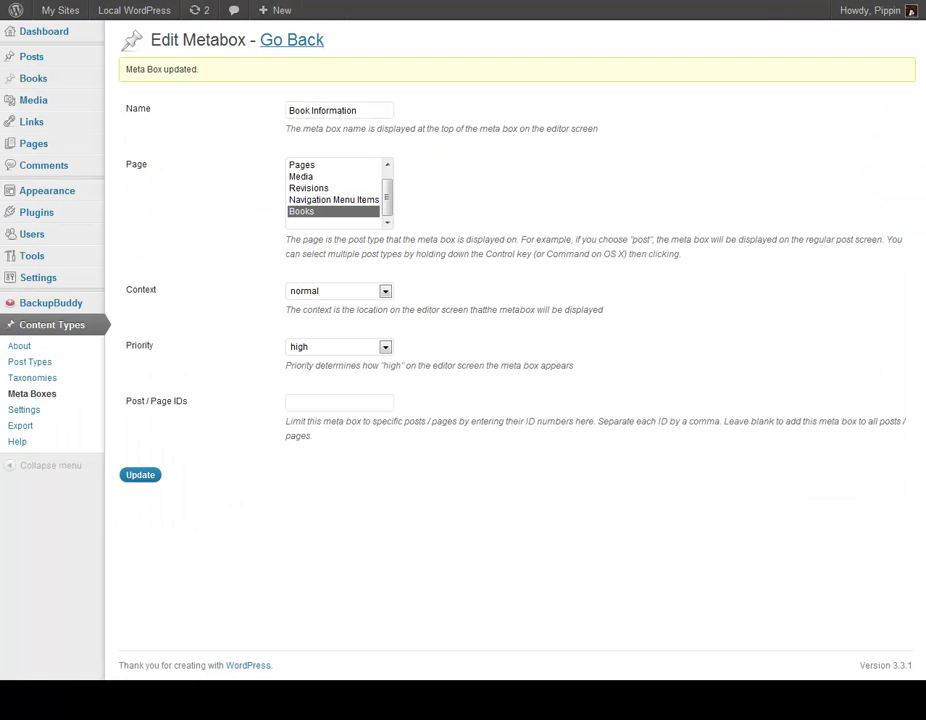
key("F5")
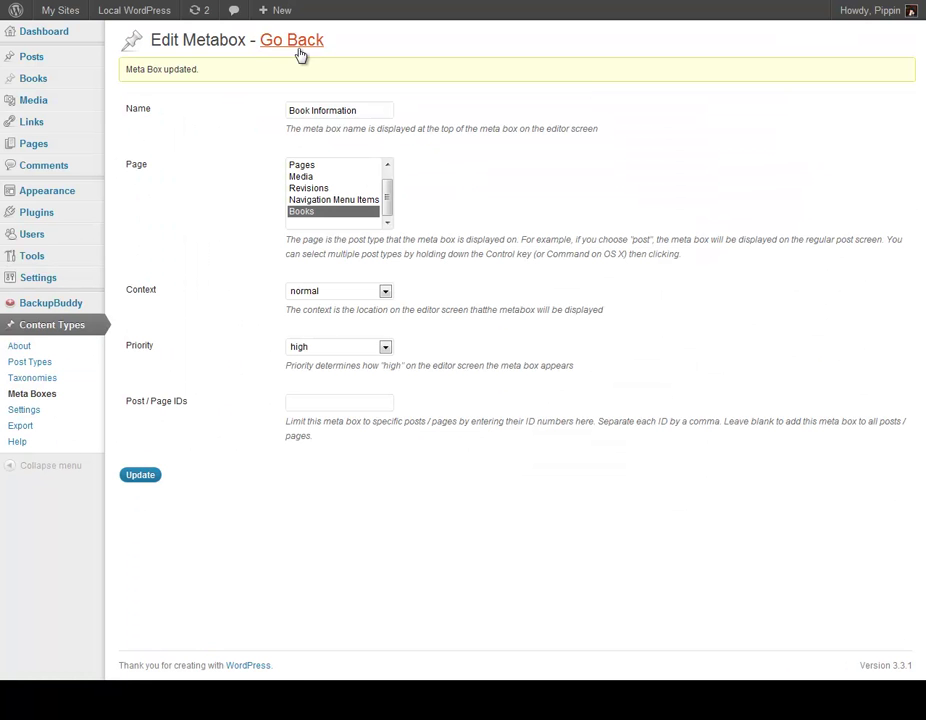
left_click(300, 46)
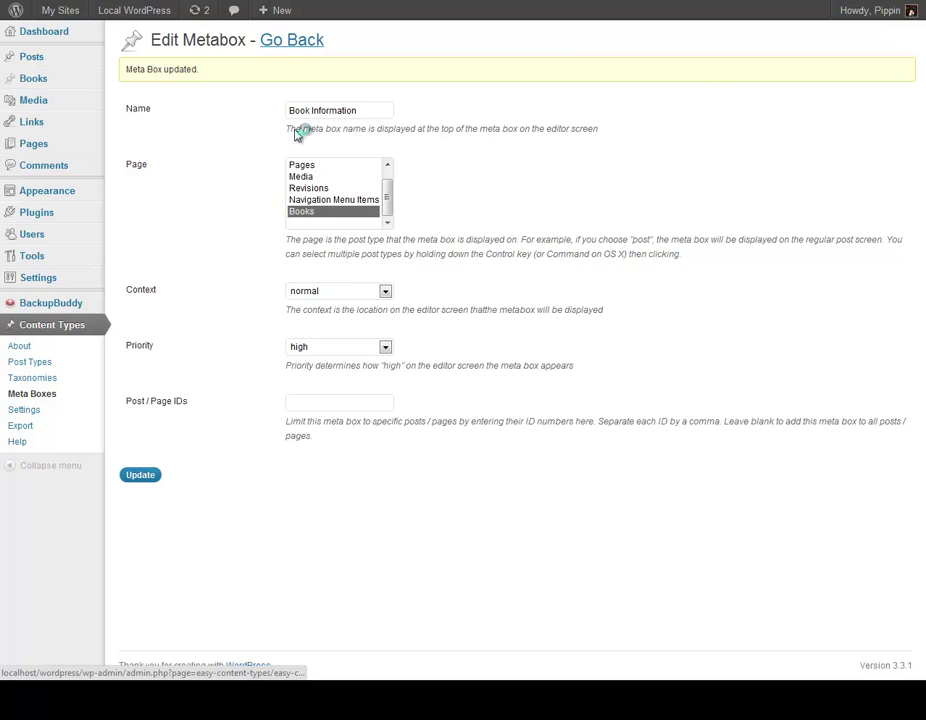
left_click(300, 260)
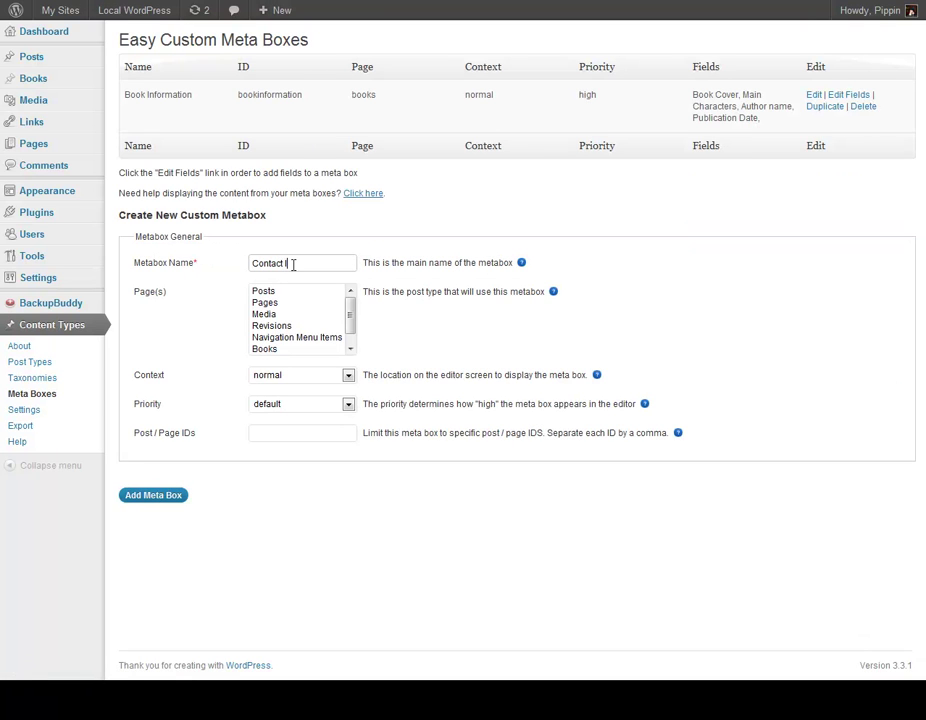
Create a 'Contact Information' meta box for Pages limited to page ID 23, then open its fields.
type("Contact Information")
left_click(265, 303)
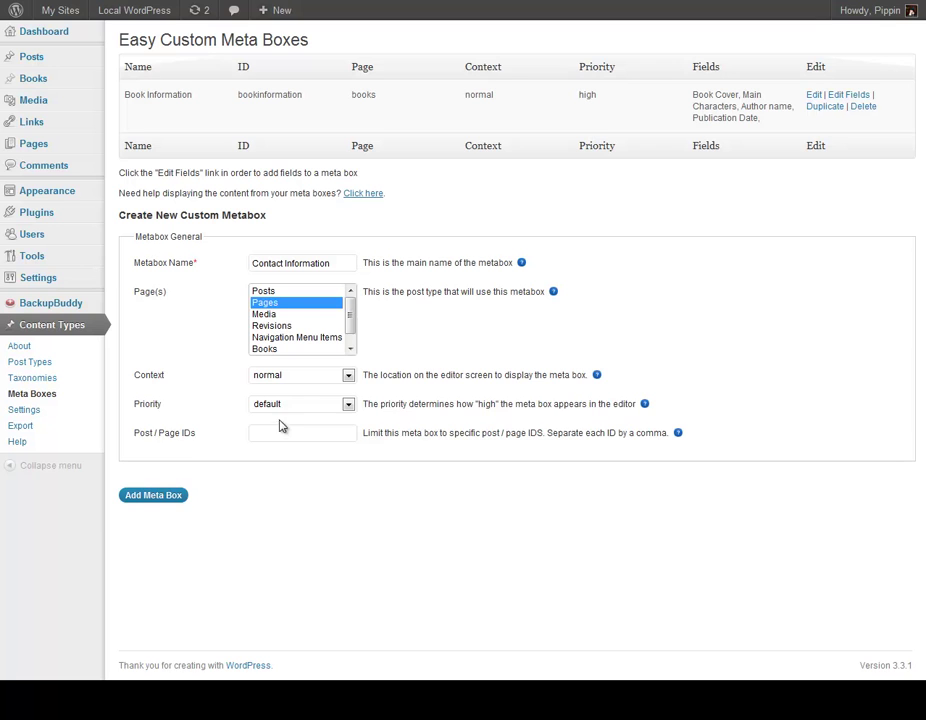
left_click(274, 434)
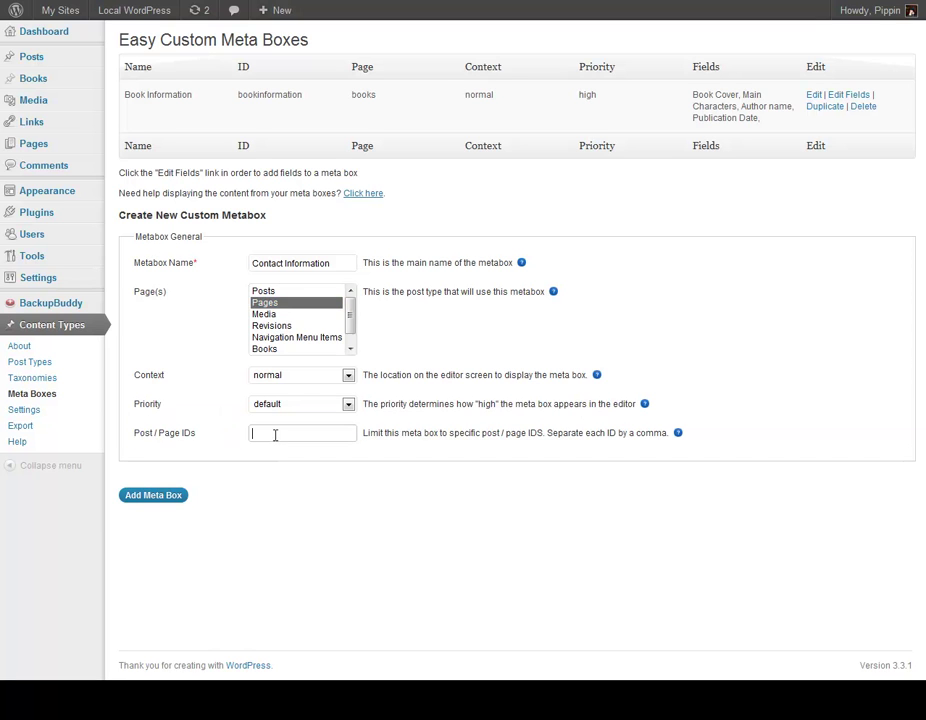
type("23")
left_click(128, 496)
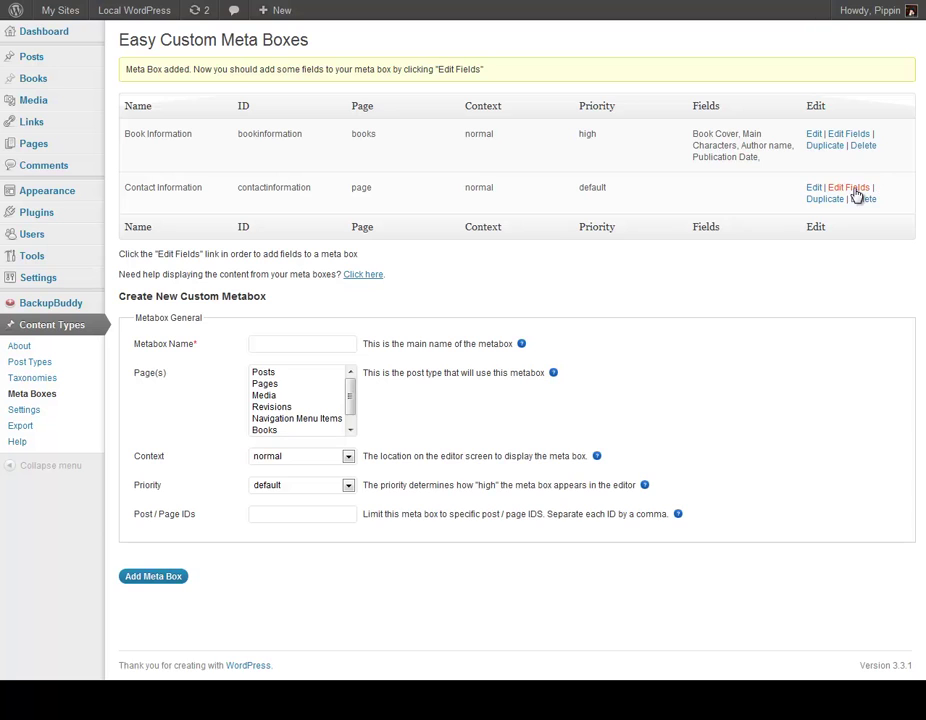
left_click(850, 189)
Add a 'Phone Number' field to Contact Information and try it on the reloaded Contact Us page.
left_click(260, 172)
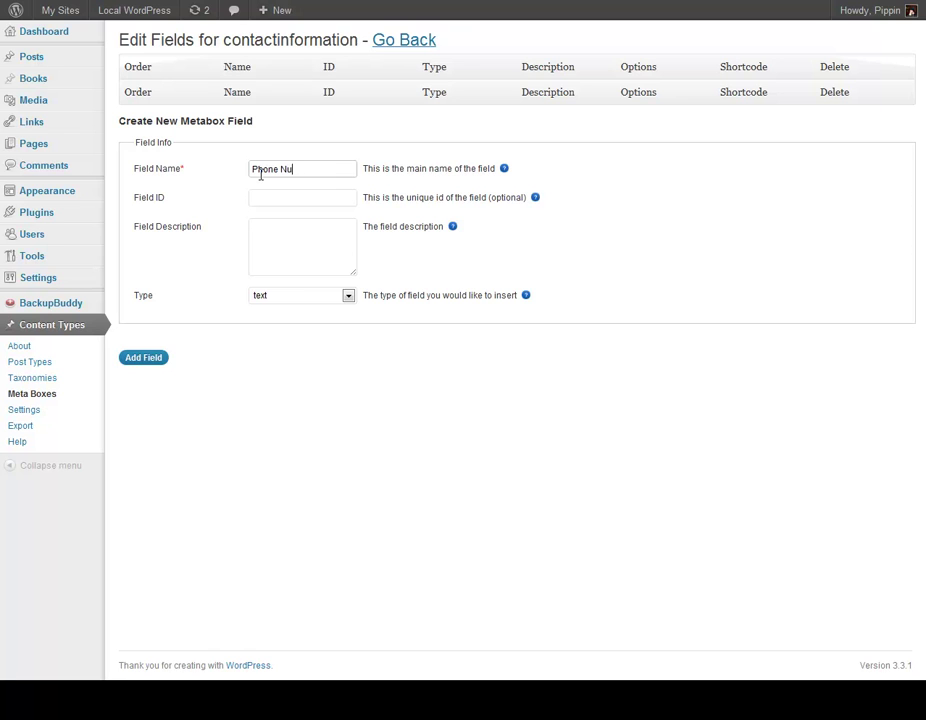
left_click(147, 360)
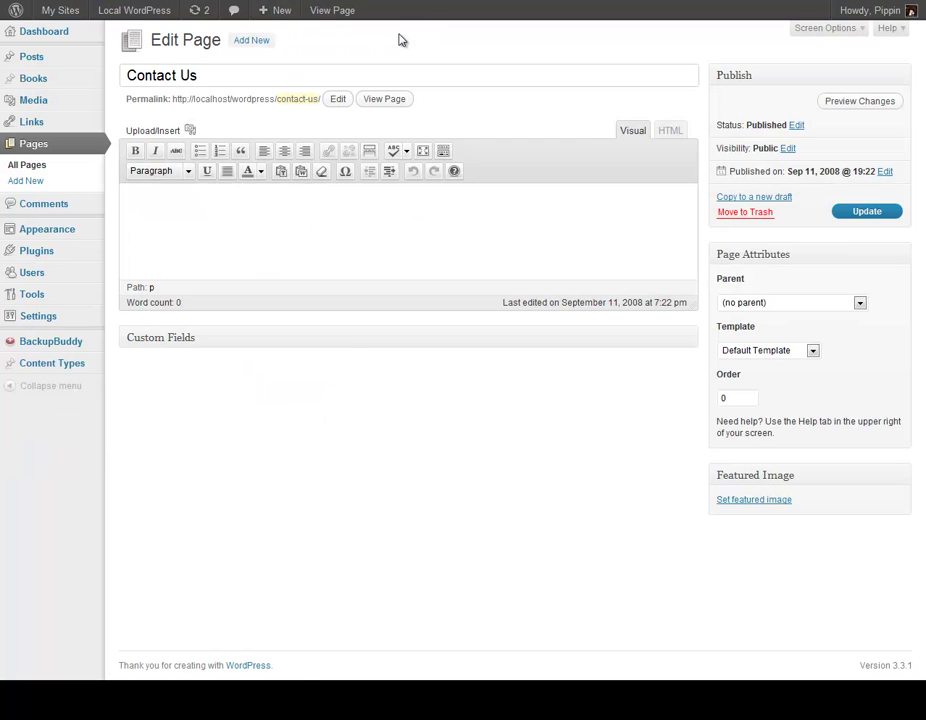
key("F5")
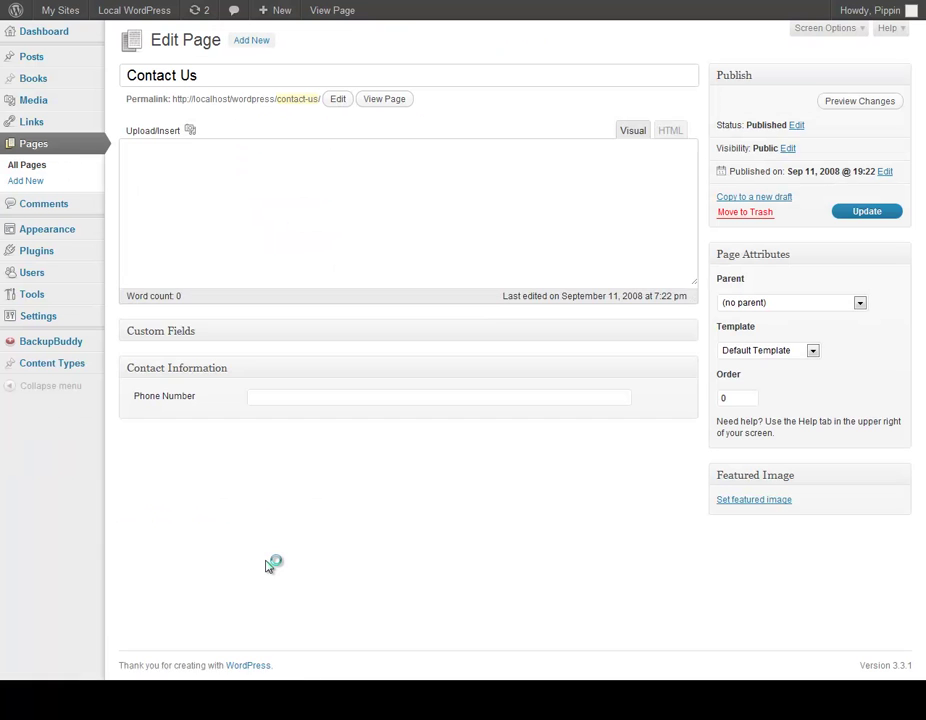
left_click(303, 404)
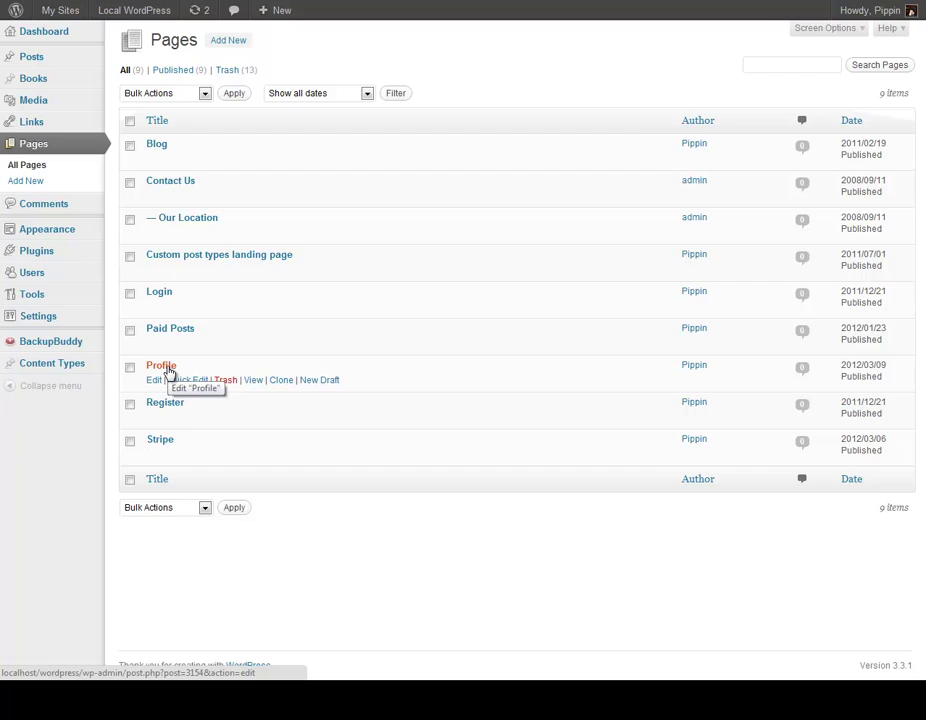
Extend Contact Information's page IDs to 23,3154 and reload Profile to show the Phone Number box.
left_click(167, 372)
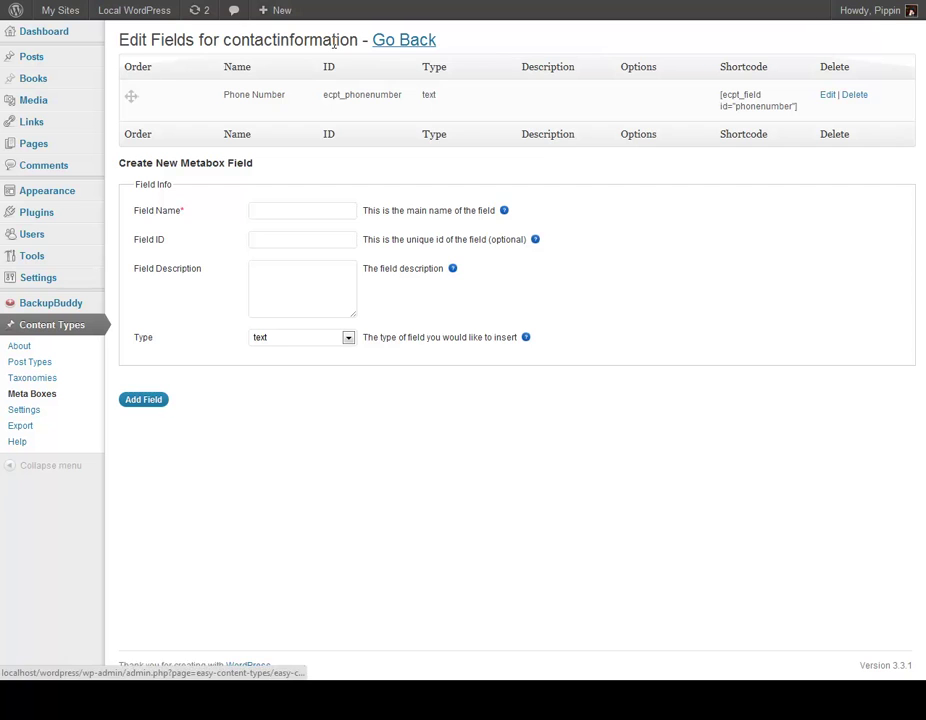
left_click(412, 40)
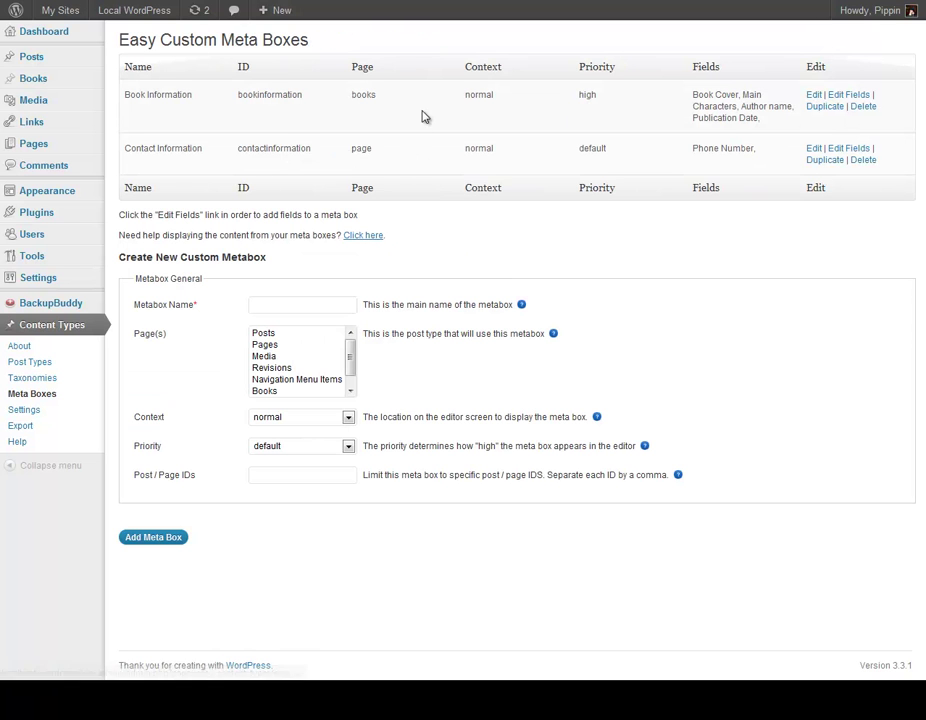
left_click(815, 149)
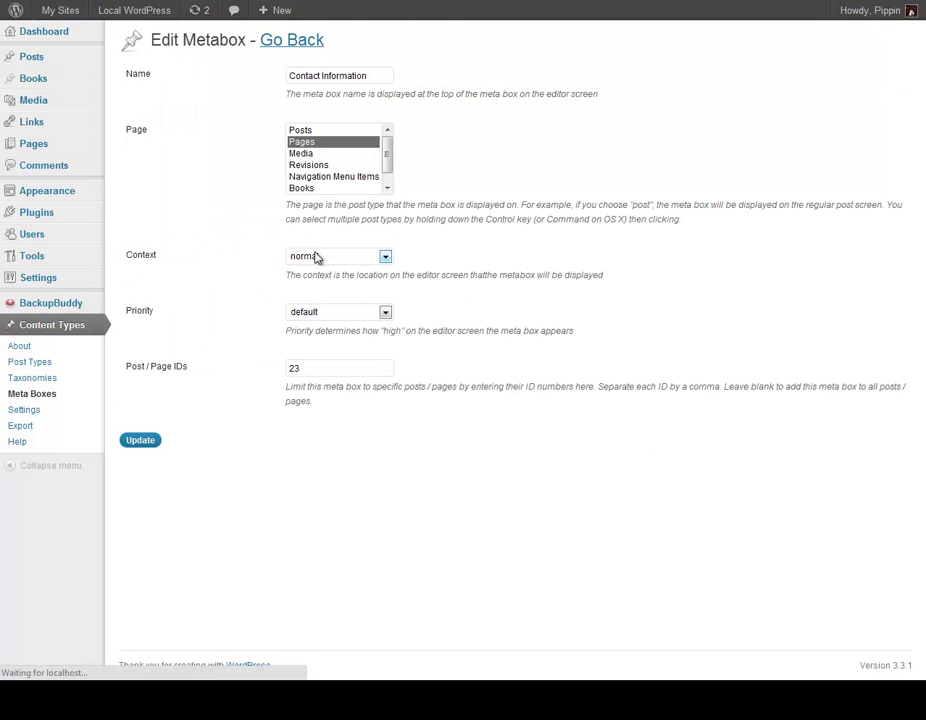
left_click(327, 366)
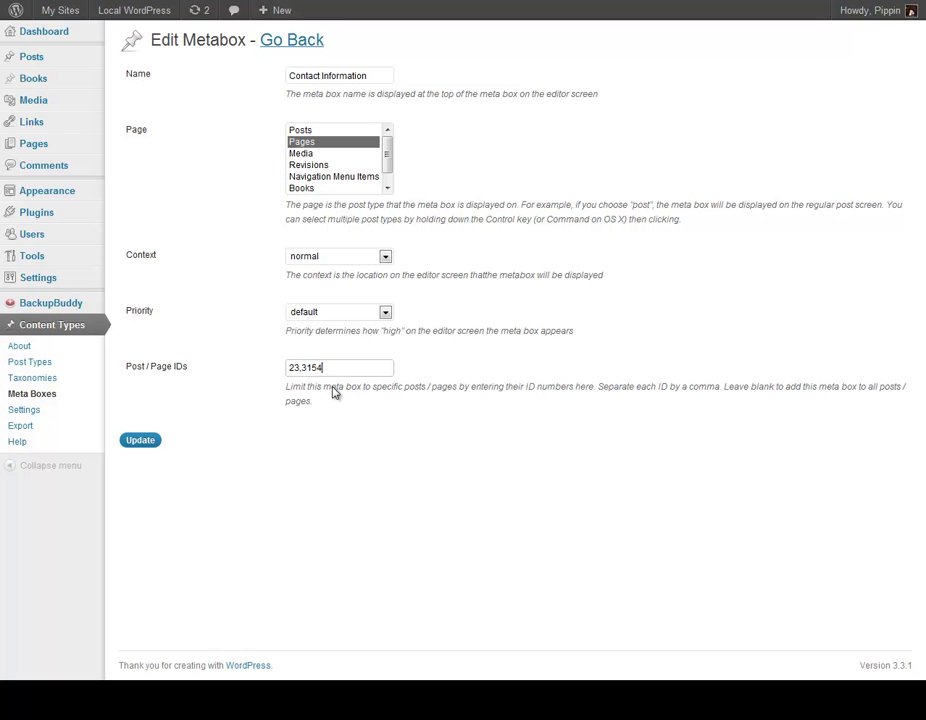
left_click(137, 442)
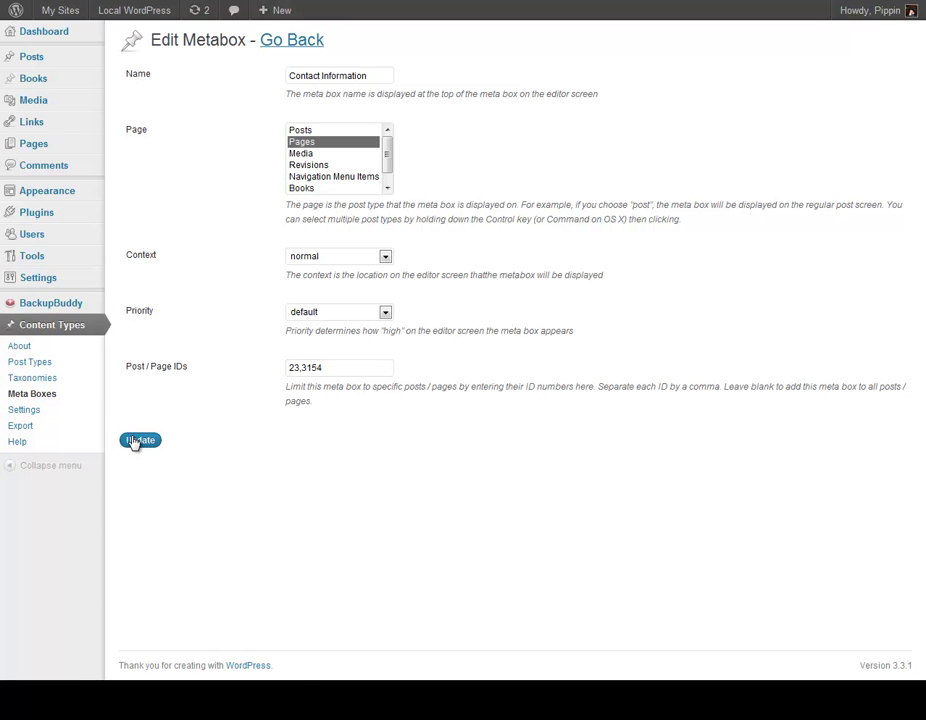
key("ctrl+Tab")
key("F5")
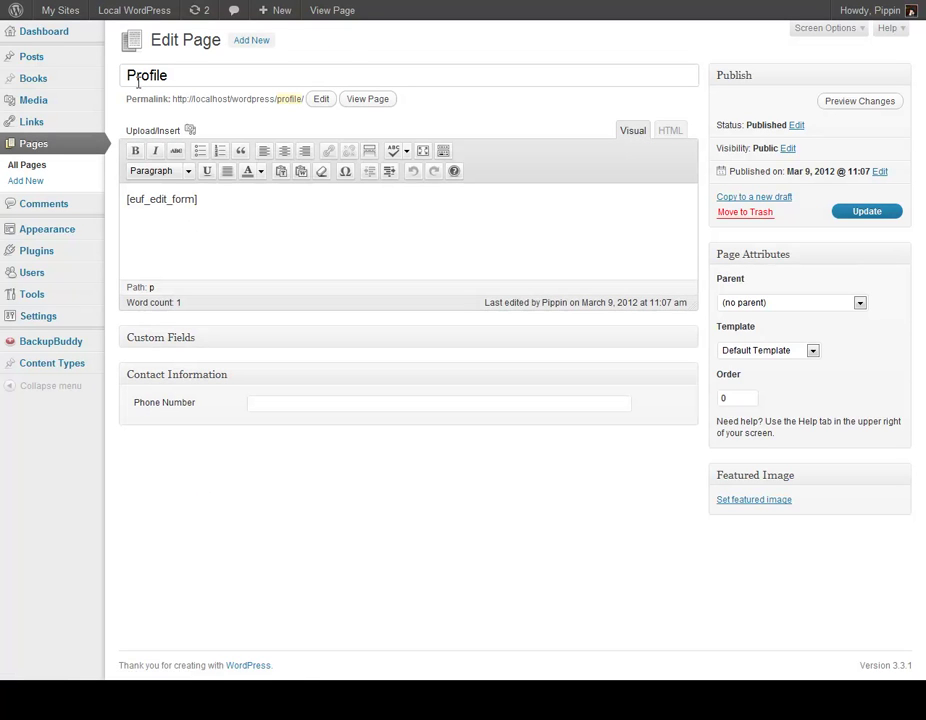
Return to the Contact Us page editor to review its Contact Information box.
key("ctrl+Tab")
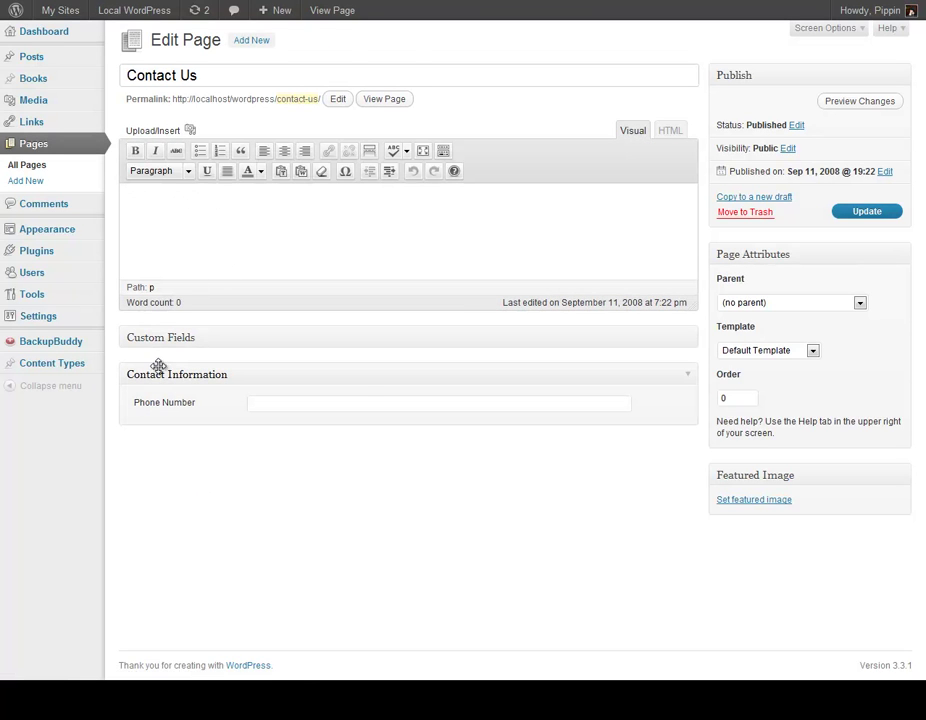